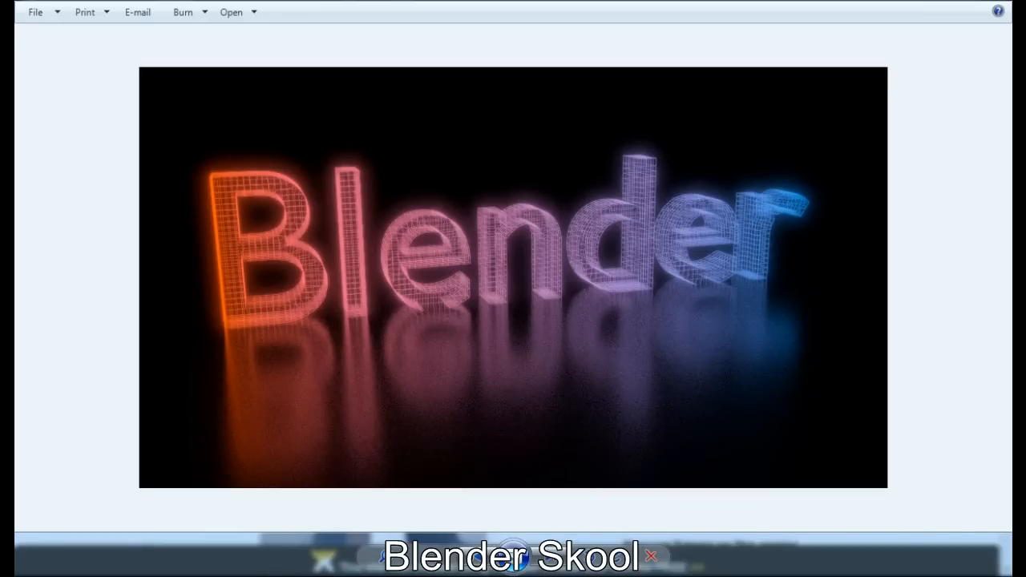
# Switch to Blender and start a fresh scene by reloading the start-up file
pyautogui.click(273, 554)
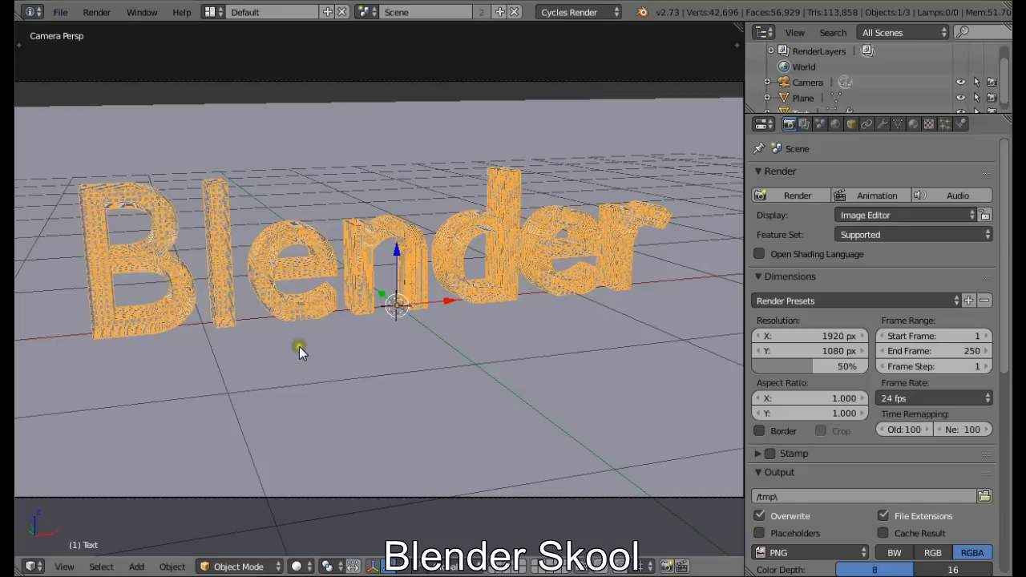
pyautogui.click(65, 13)
pyautogui.click(70, 31)
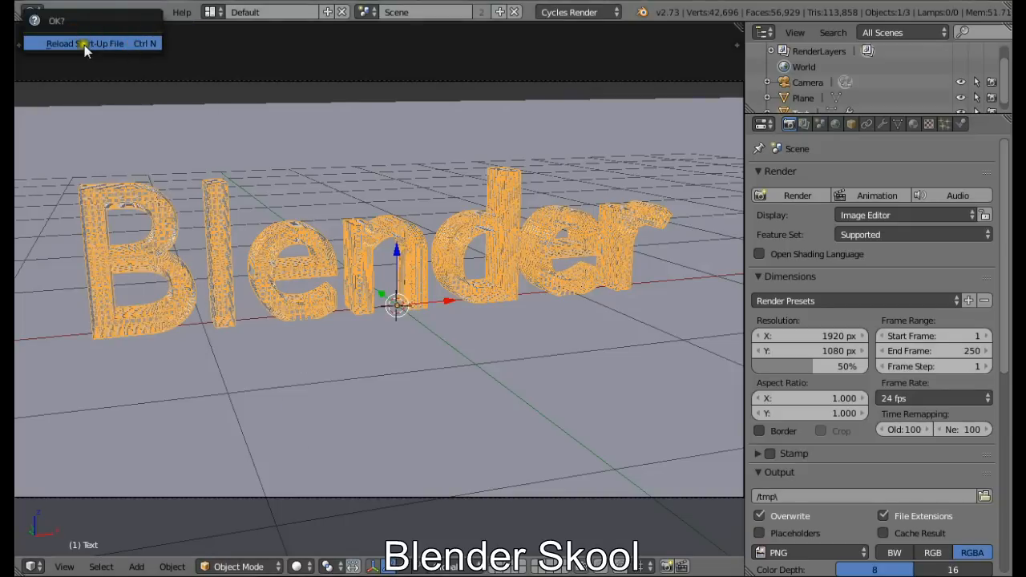
pyautogui.click(91, 44)
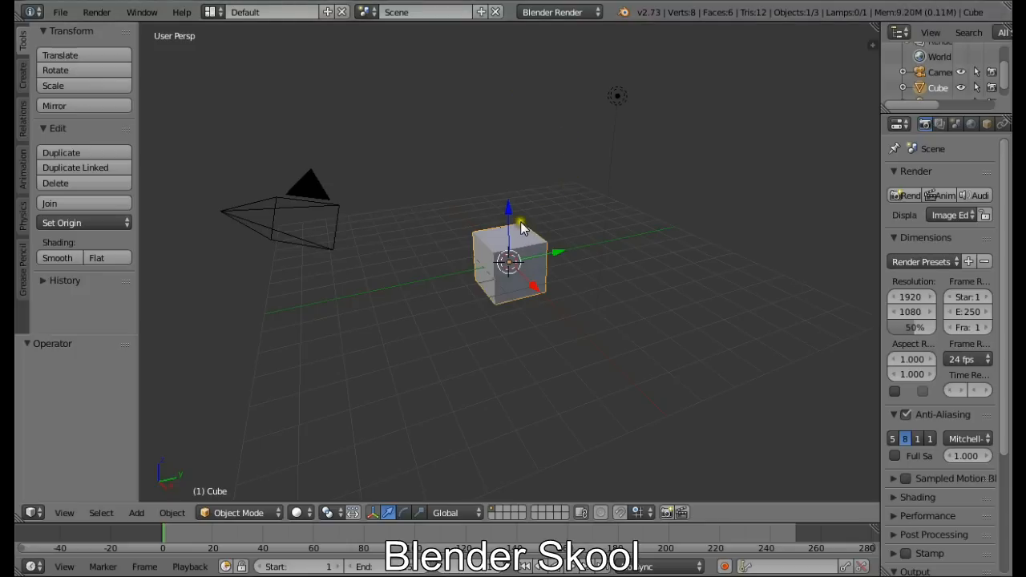
# Delete the default cube and add a text object at the scene's origin
pyautogui.press('x')
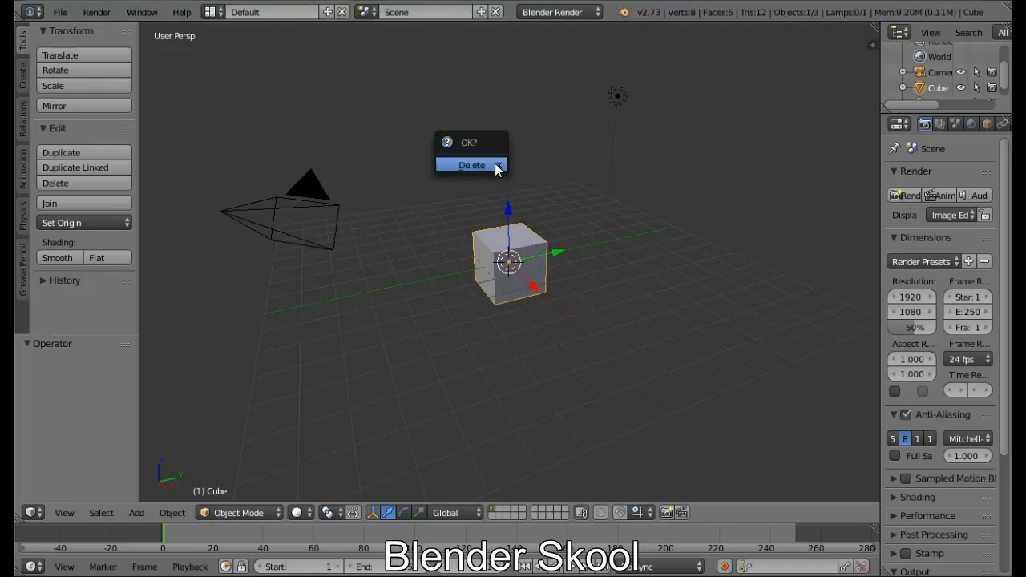
pyautogui.click(489, 169)
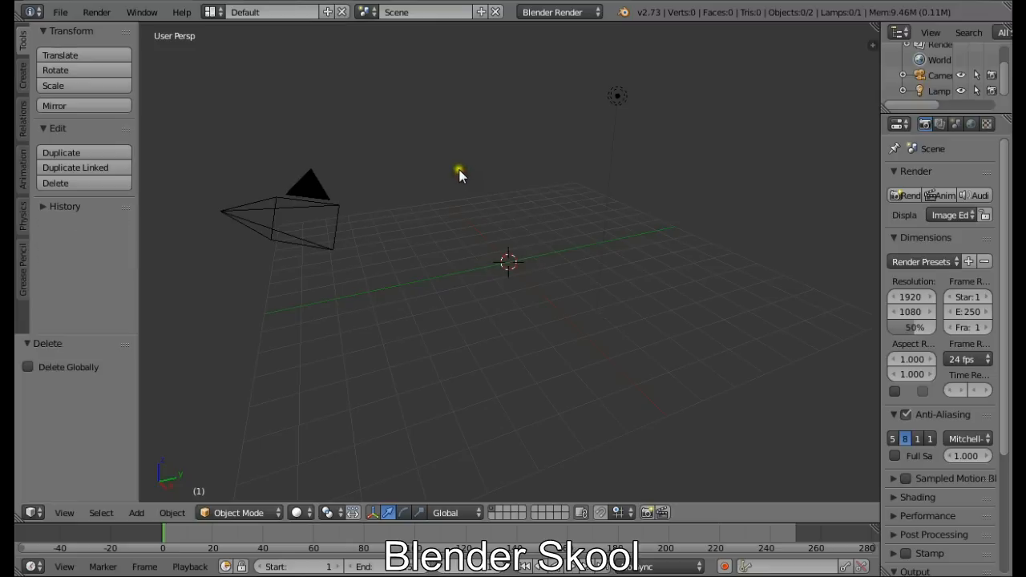
pyautogui.hotkey('shift', 'a')
pyautogui.click(435, 220)
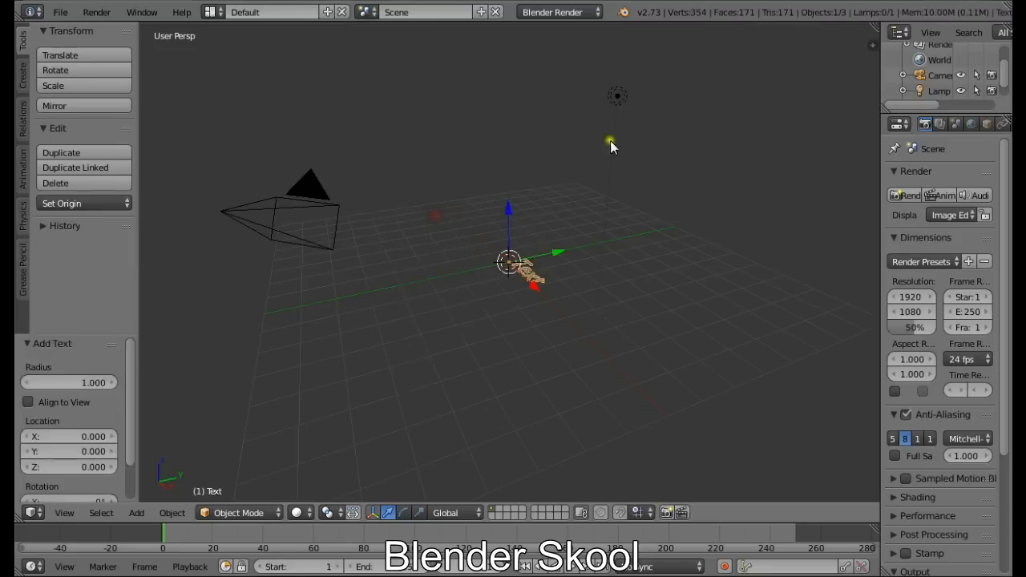
pyautogui.scroll(8, 586, 191)
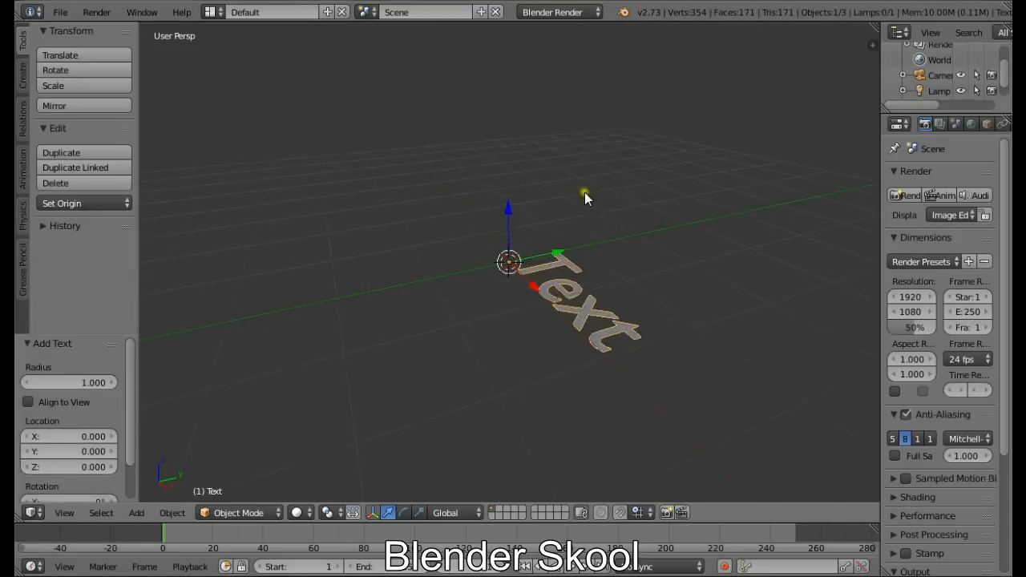
# Replace the text object's content with "Blender" and return to Object Mode
pyautogui.press('t')
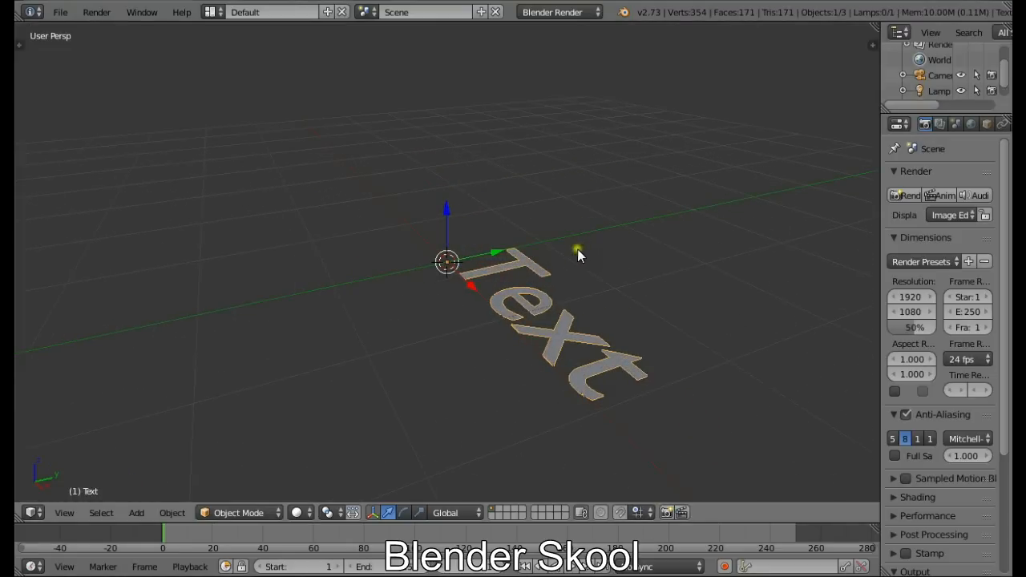
pyautogui.press('Tab')
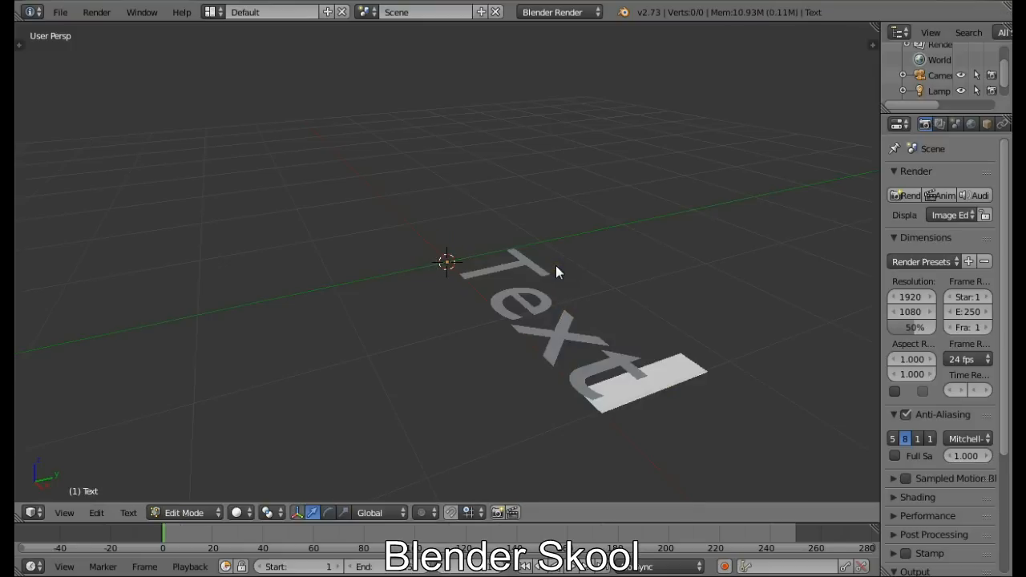
pyautogui.press('BackSpace')
pyautogui.press('BackSpace')
pyautogui.press('BackSpace')
pyautogui.press('BackSpace')
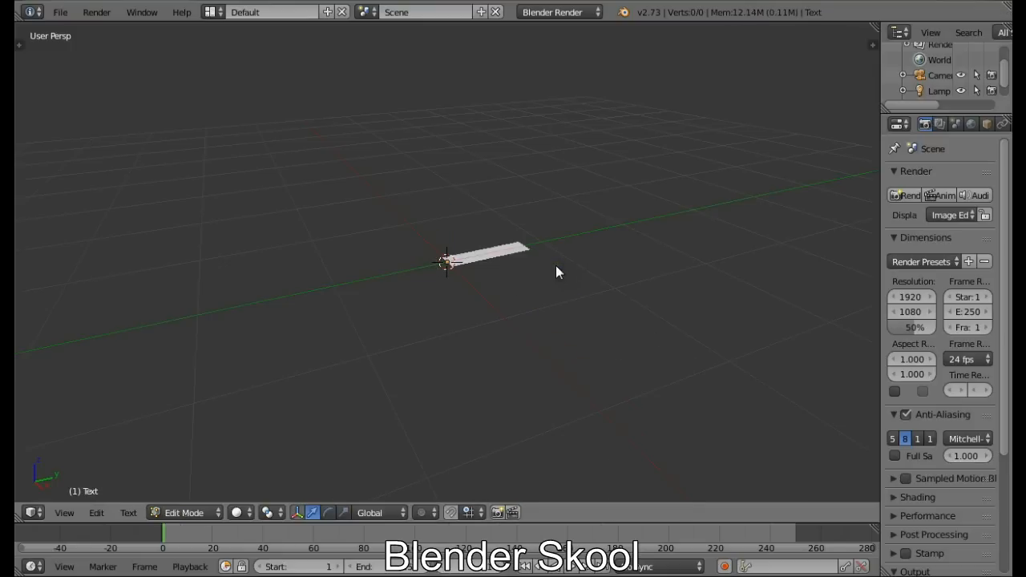
pyautogui.press('capslock')
pyautogui.write('Blende')
pyautogui.press('capslock')
pyautogui.write('lemde')
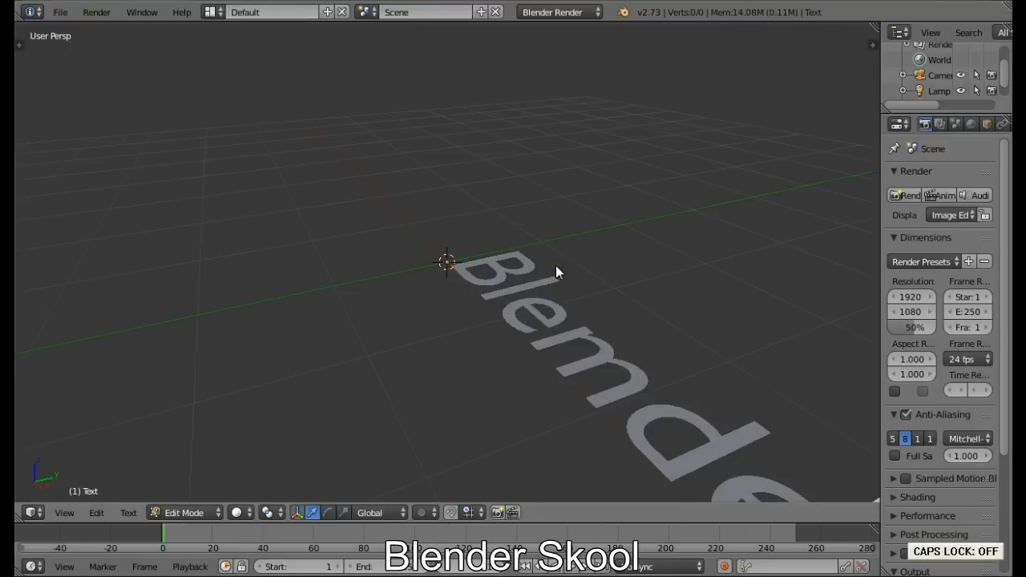
pyautogui.press('BackSpace')
pyautogui.press('BackSpace')
pyautogui.press('BackSpace')
pyautogui.write('nde')
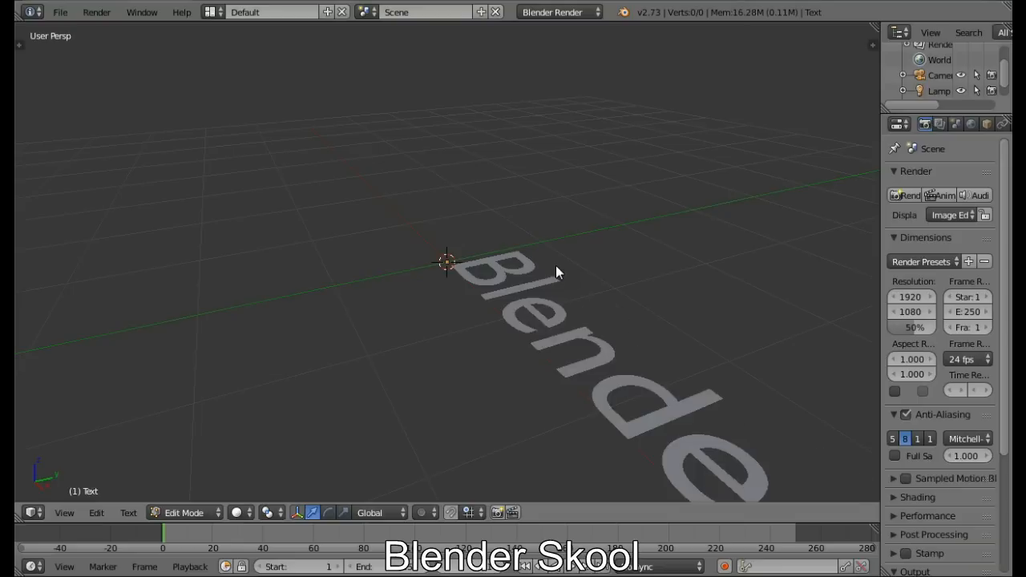
pyautogui.write('r')
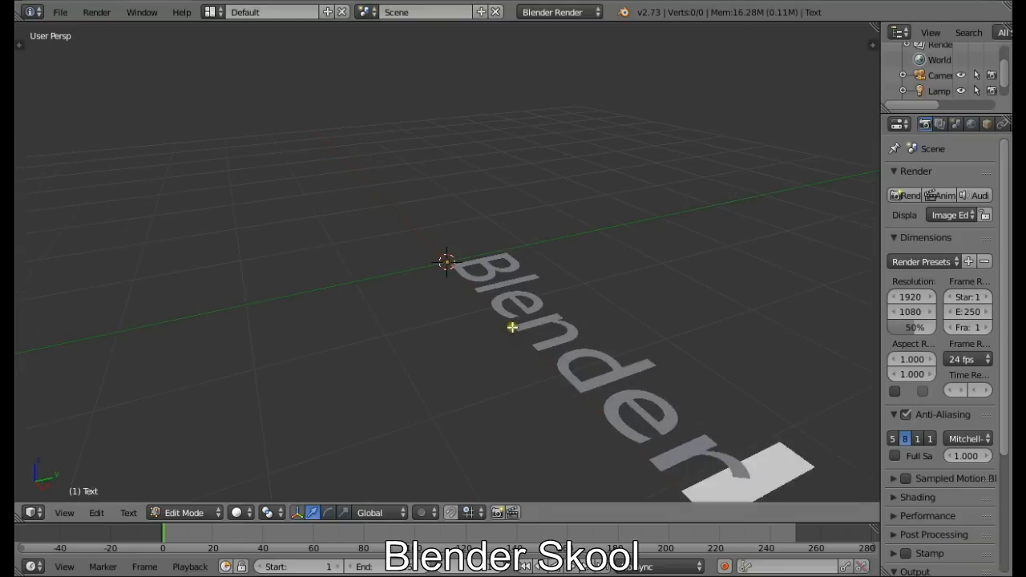
pyautogui.press('Tab')
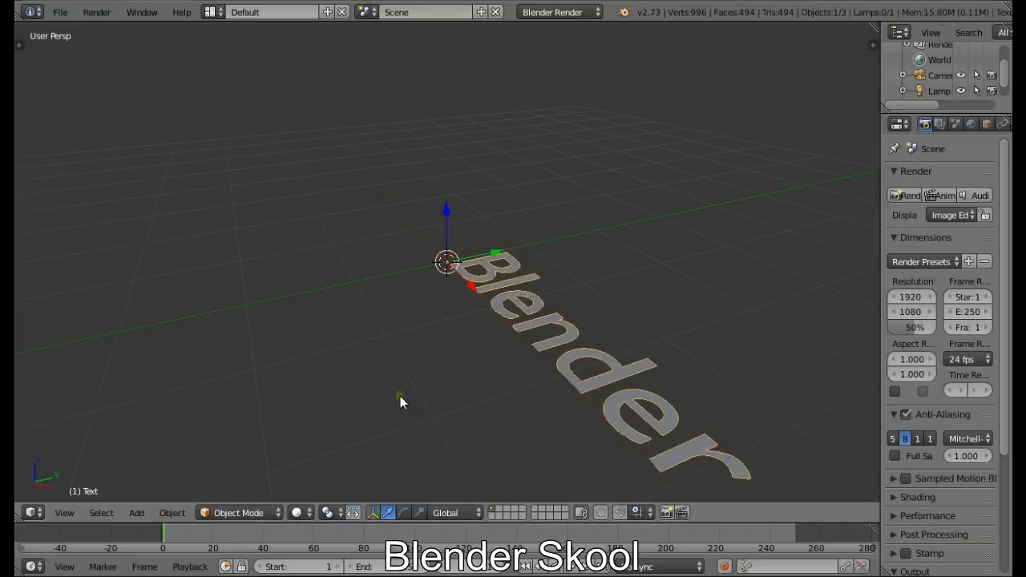
# Rotate the "Blender" text 90 degrees around the global X axis so it stands upright
pyautogui.press('r')
pyautogui.write('x')
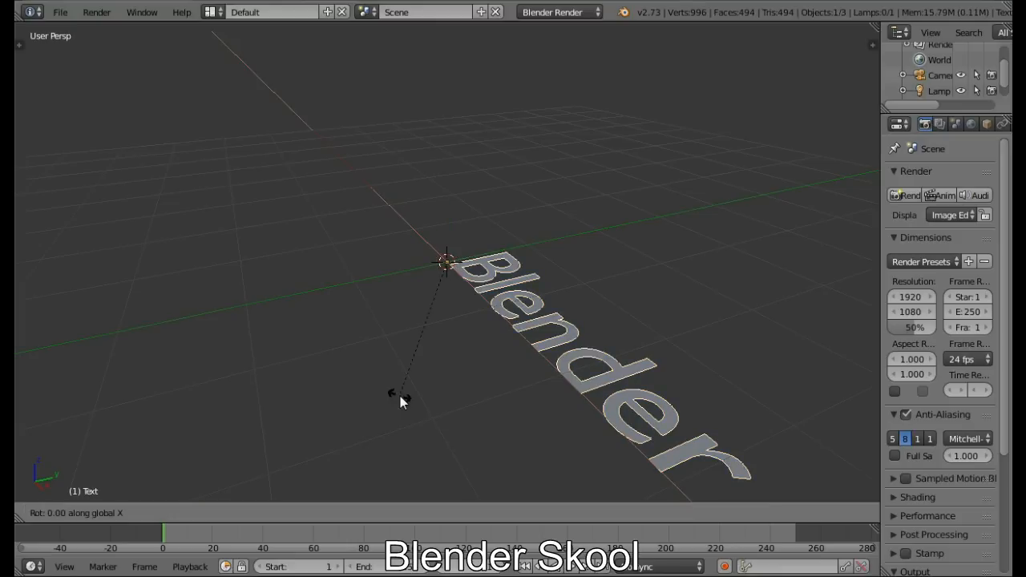
pyautogui.write('90')
pyautogui.press('Return')
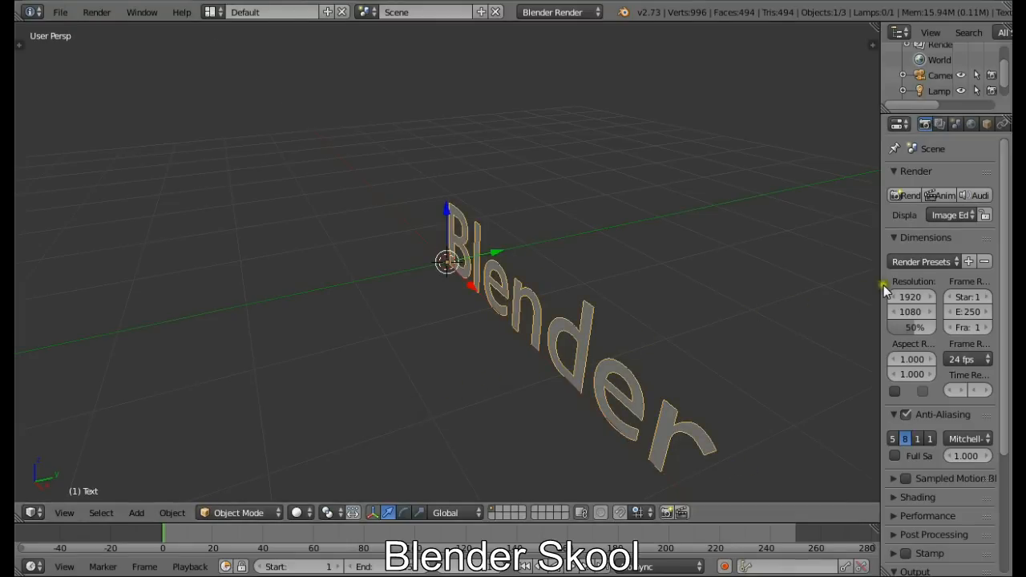
# Give the text depth by setting its geometry extrusion to 0.1
pyautogui.moveTo(879, 291); pyautogui.dragTo(780, 306)
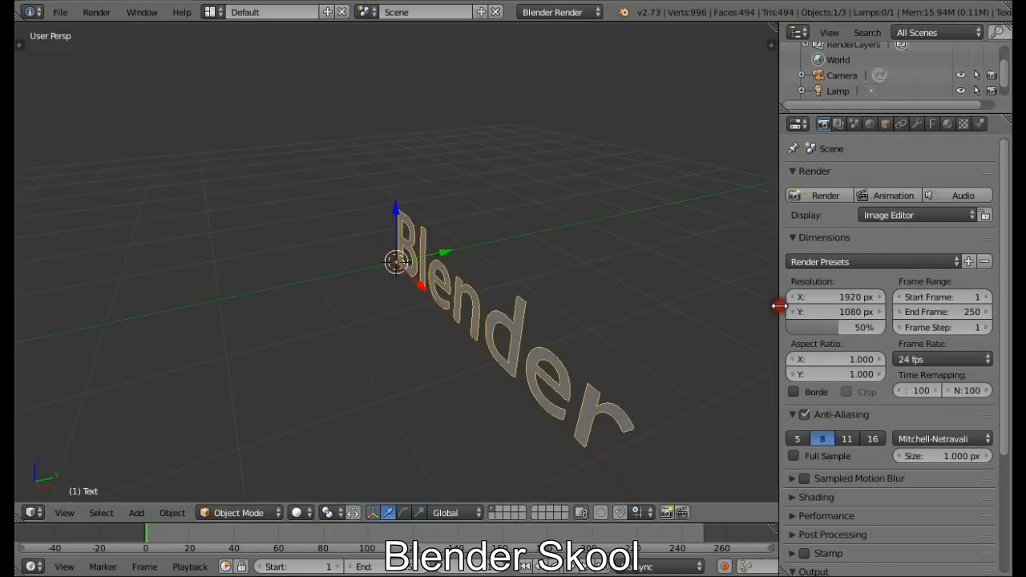
pyautogui.click(932, 124)
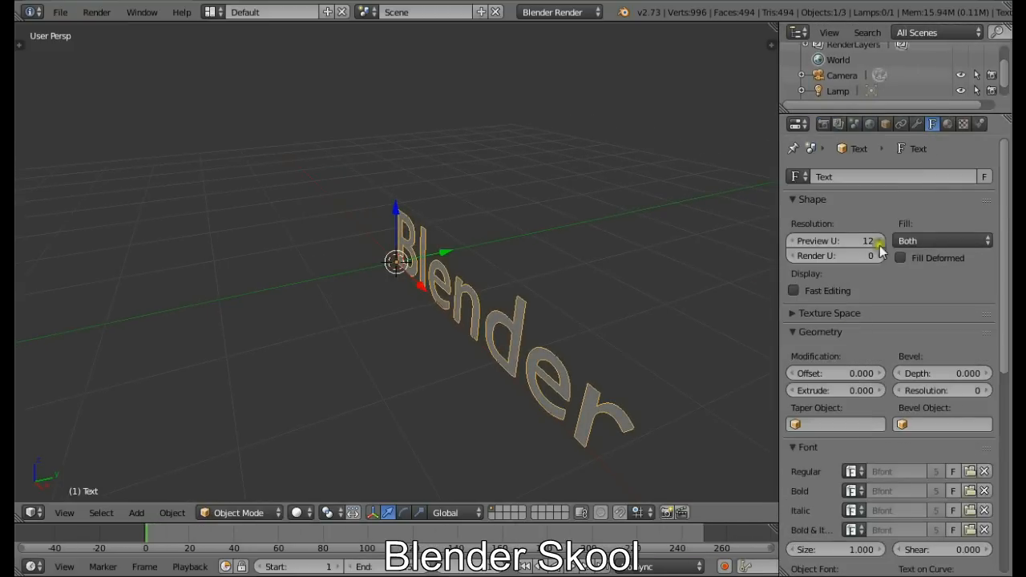
pyautogui.click(836, 390)
pyautogui.write('0.1')
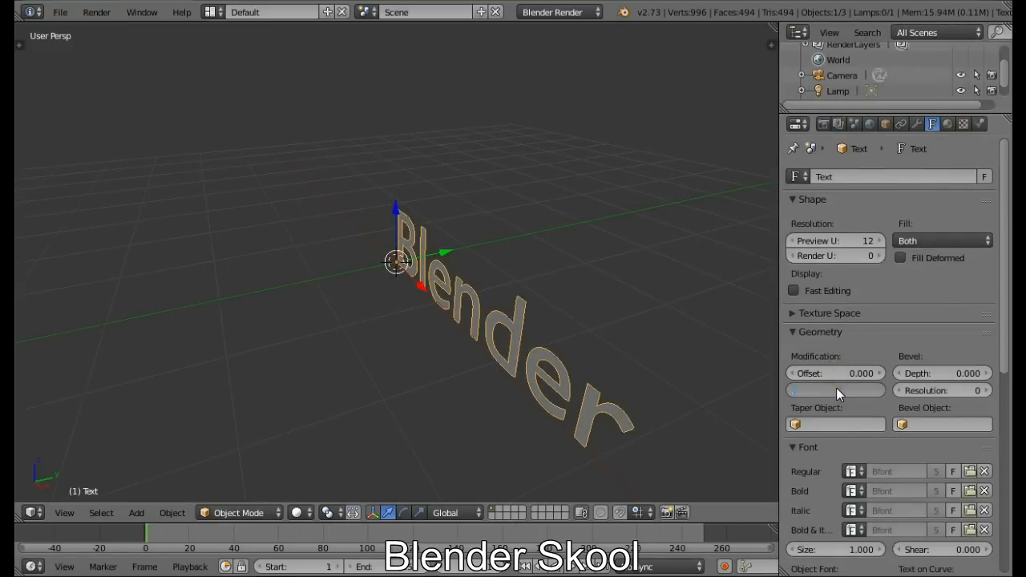
pyautogui.press('Return')
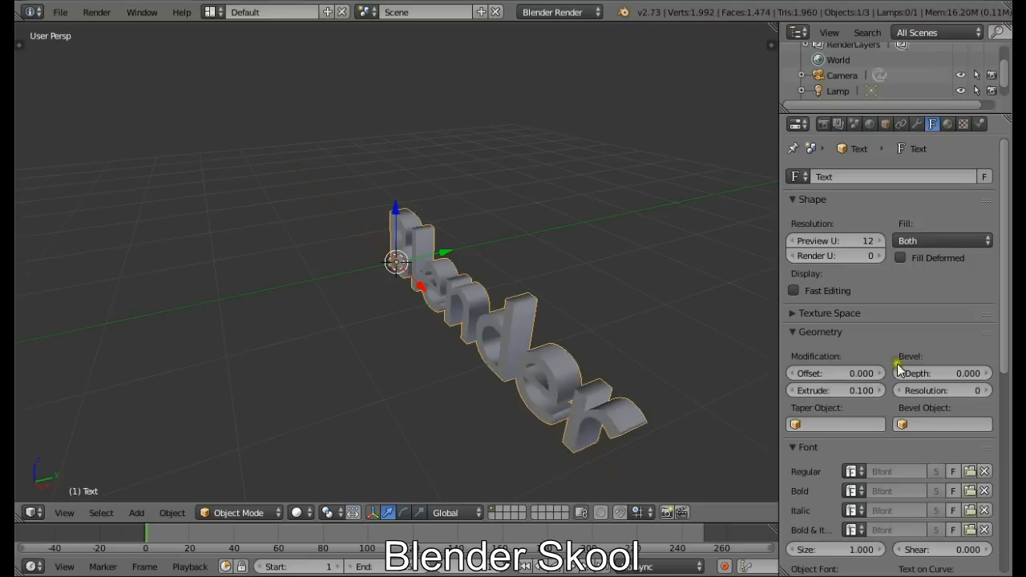
# Set the text's paragraph alignment to Center
pyautogui.scroll(-1, 938, 390)
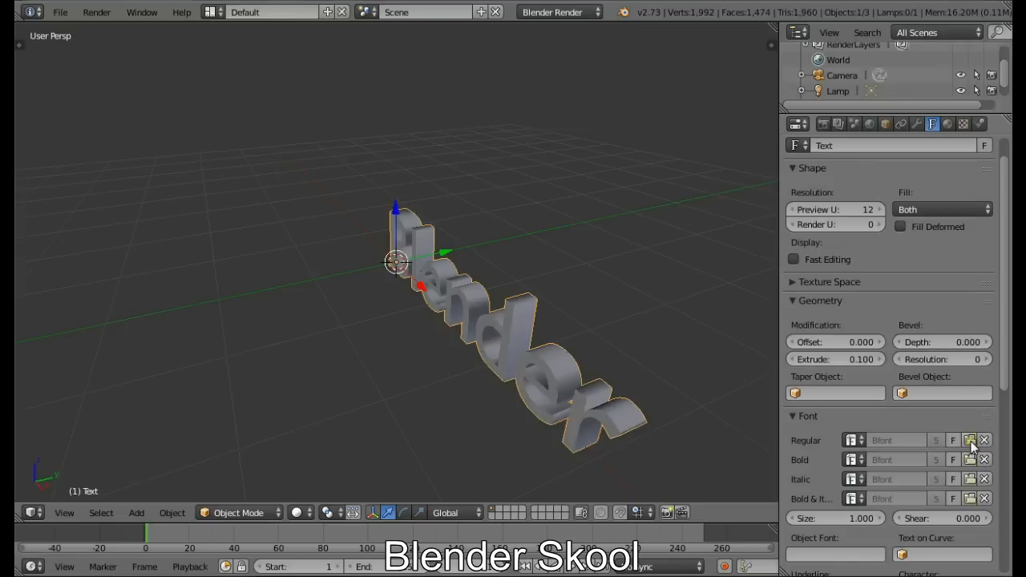
pyautogui.scroll(-1, 908, 424)
pyautogui.scroll(-1, 834, 377)
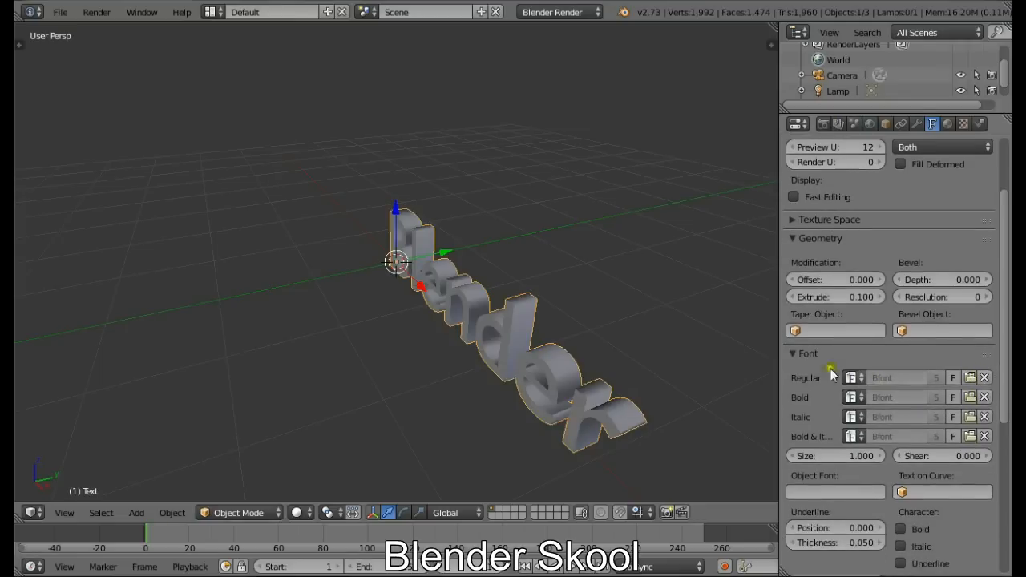
pyautogui.scroll(-3, 870, 392)
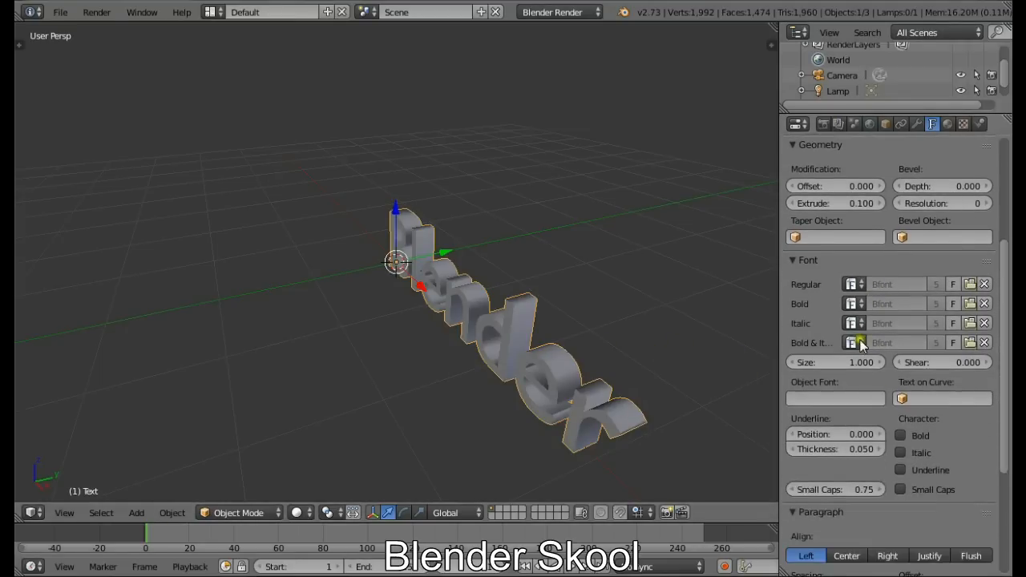
pyautogui.scroll(-3, 860, 343)
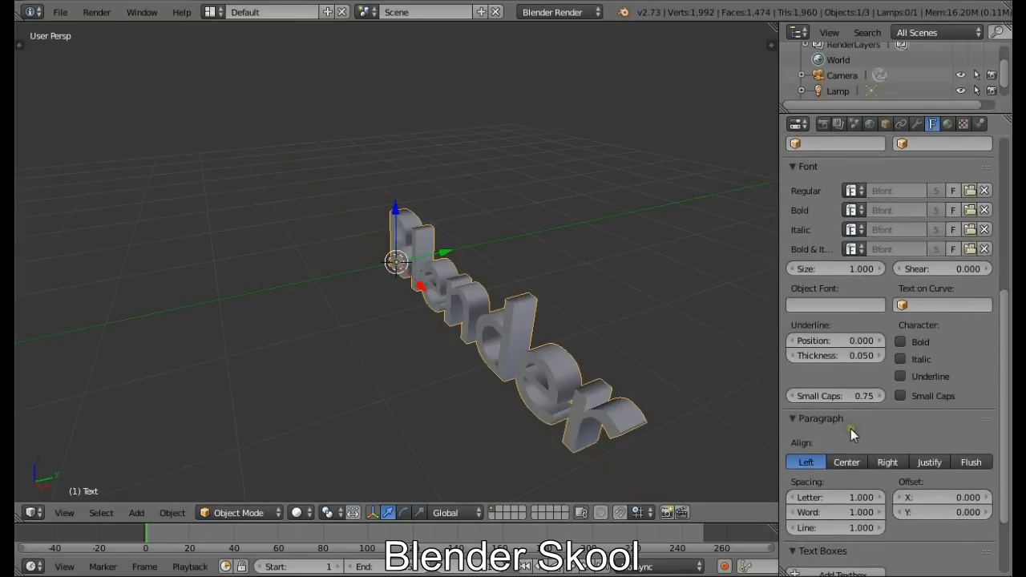
pyautogui.click(843, 463)
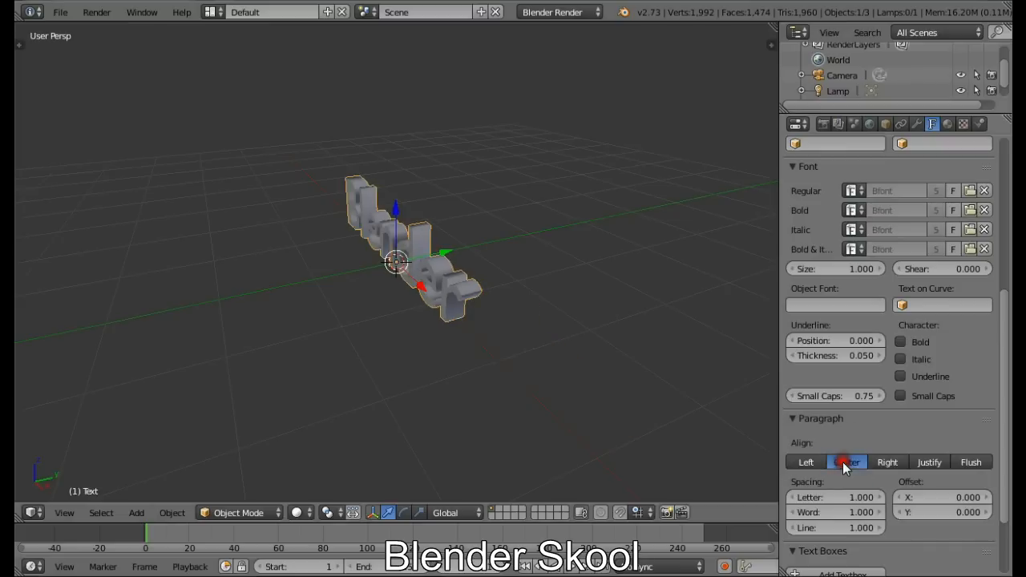
# Convert the extruded text object to a mesh and enter Edit Mode
pyautogui.moveTo(437, 327); pyautogui.dragTo(461, 288, button='middle')
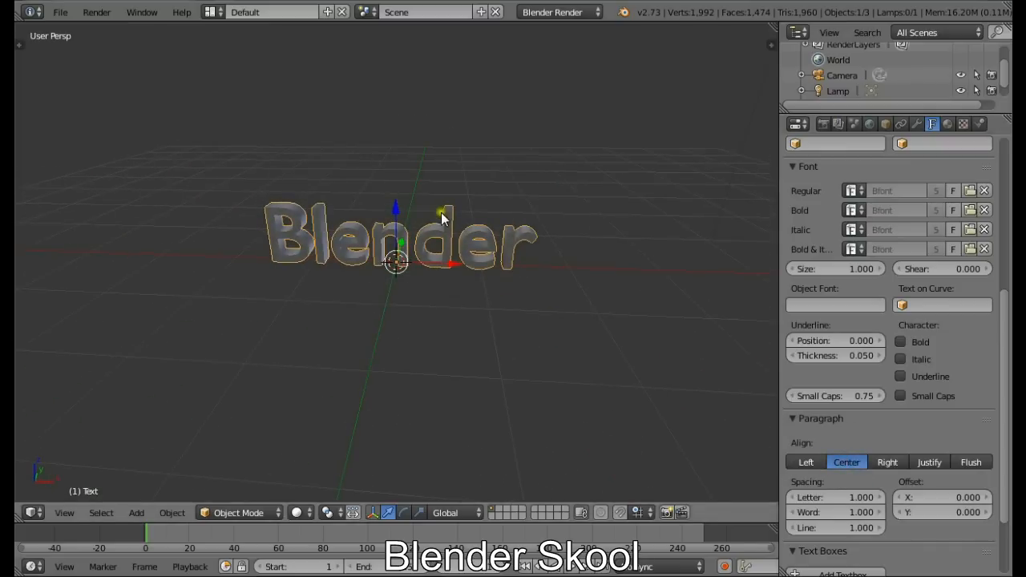
pyautogui.hotkey('alt', 'c')
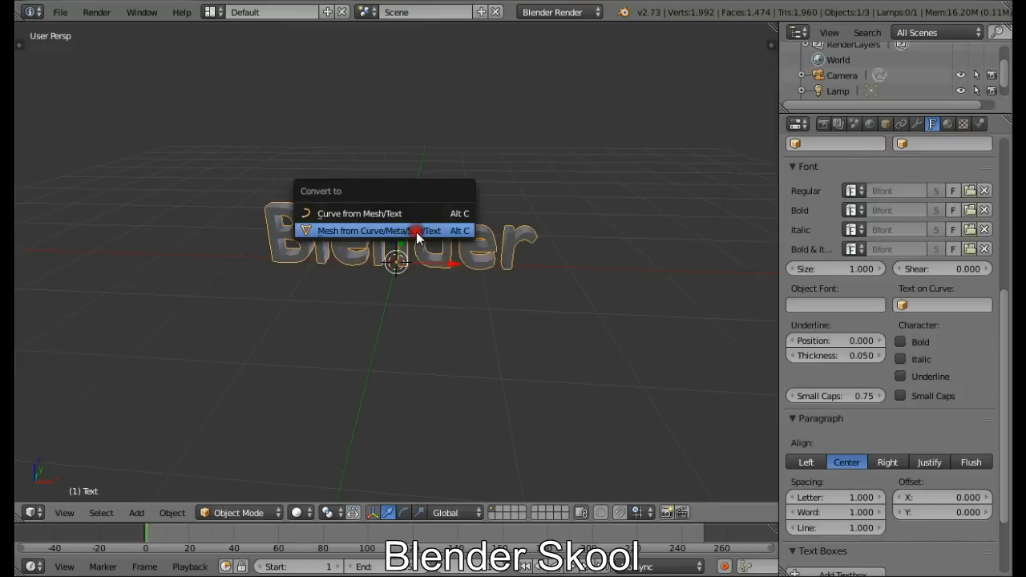
pyautogui.click(412, 232)
pyautogui.press('Tab')
pyautogui.moveTo(364, 281); pyautogui.dragTo(422, 323, button='middle')
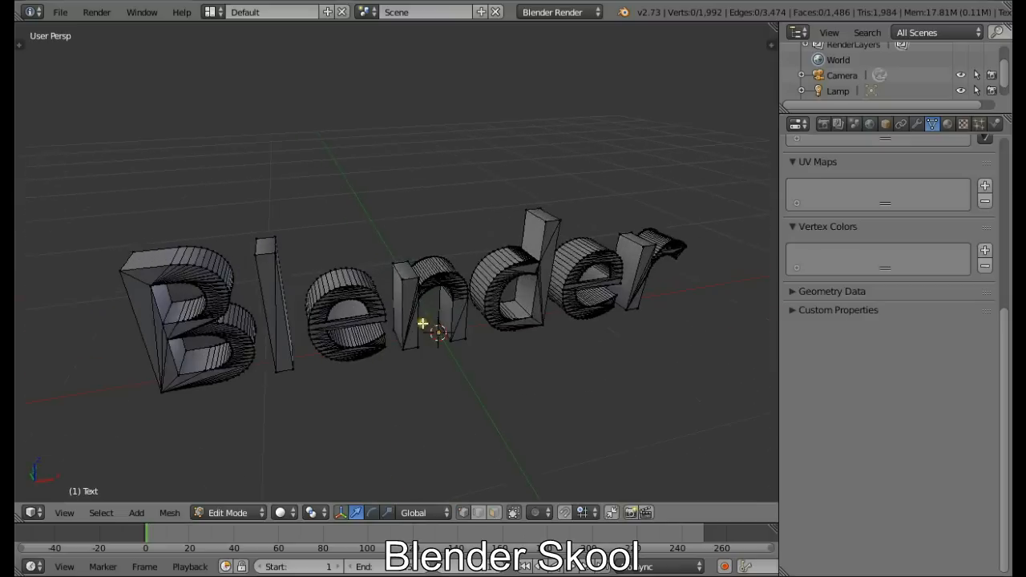
# Try to move a face on the stem of the letter "n" in face select mode and return to vertex select mode
pyautogui.click(493, 514)
pyautogui.moveTo(455, 429); pyautogui.dragTo(474, 417, button='middle')
pyautogui.scroll(1, 474, 417)
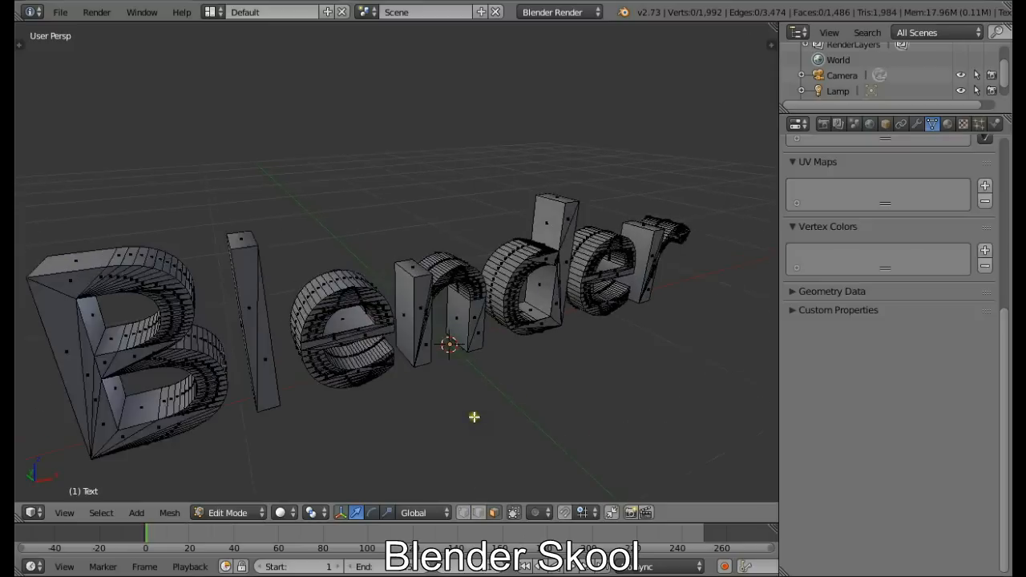
pyautogui.rightClick(419, 335)
pyautogui.press('g')
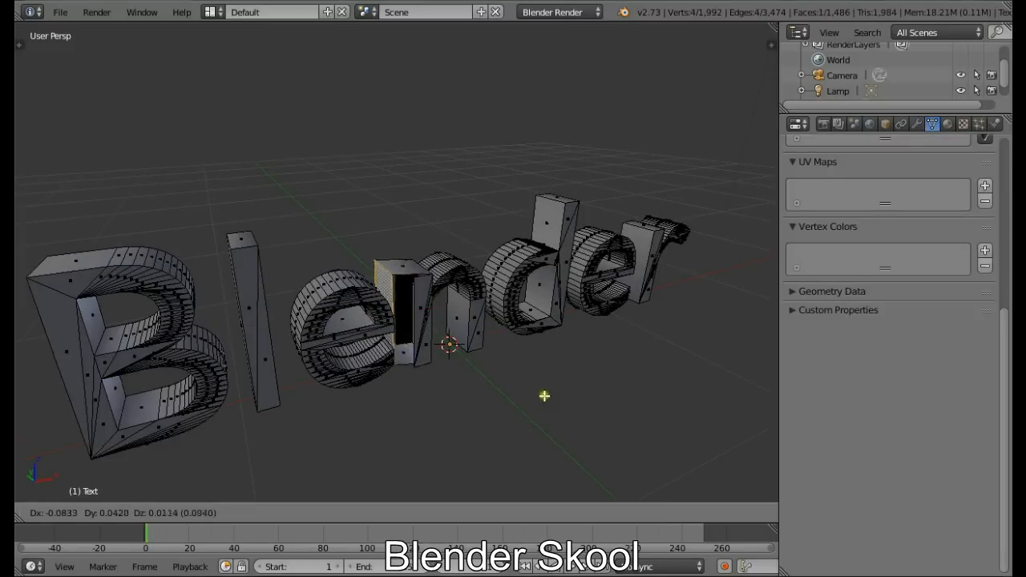
pyautogui.click(566, 380)
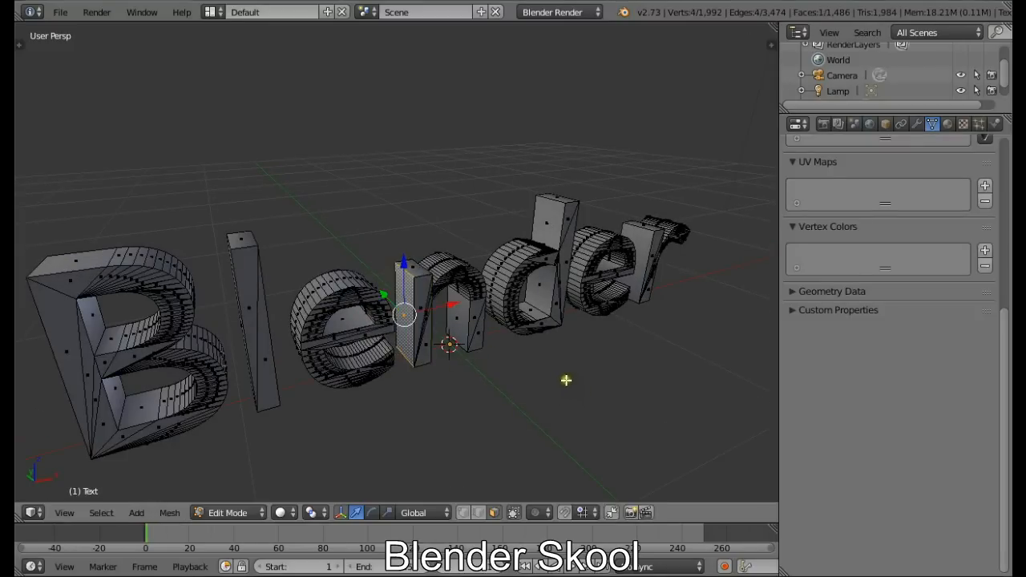
pyautogui.scroll(-3, 566, 380)
pyautogui.moveTo(570, 392); pyautogui.dragTo(554, 389, button='middle')
pyautogui.scroll(2, 553, 389)
pyautogui.click(467, 511)
pyautogui.moveTo(491, 443); pyautogui.dragTo(474, 439, button='middle')
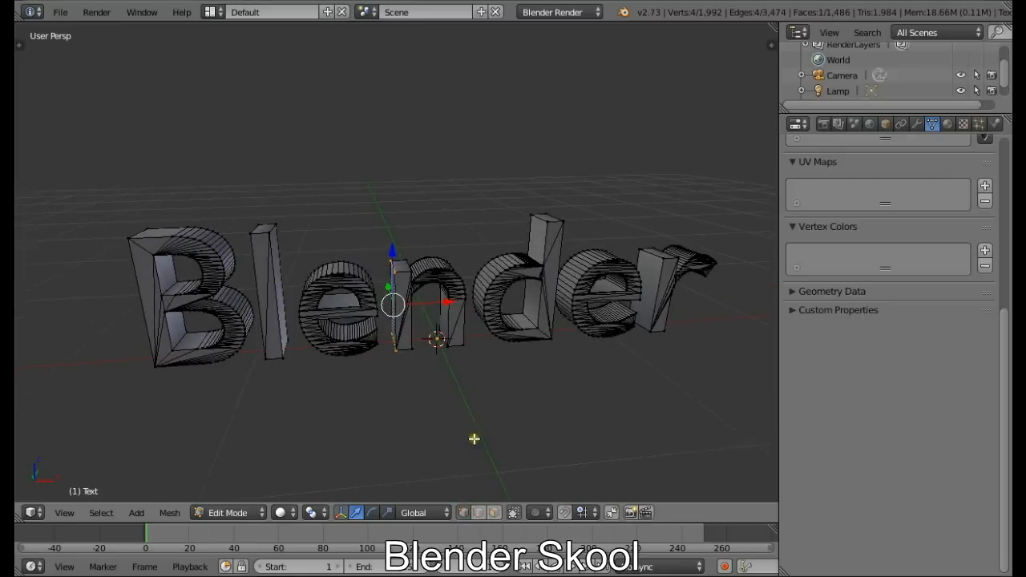
pyautogui.scroll(-1, 474, 439)
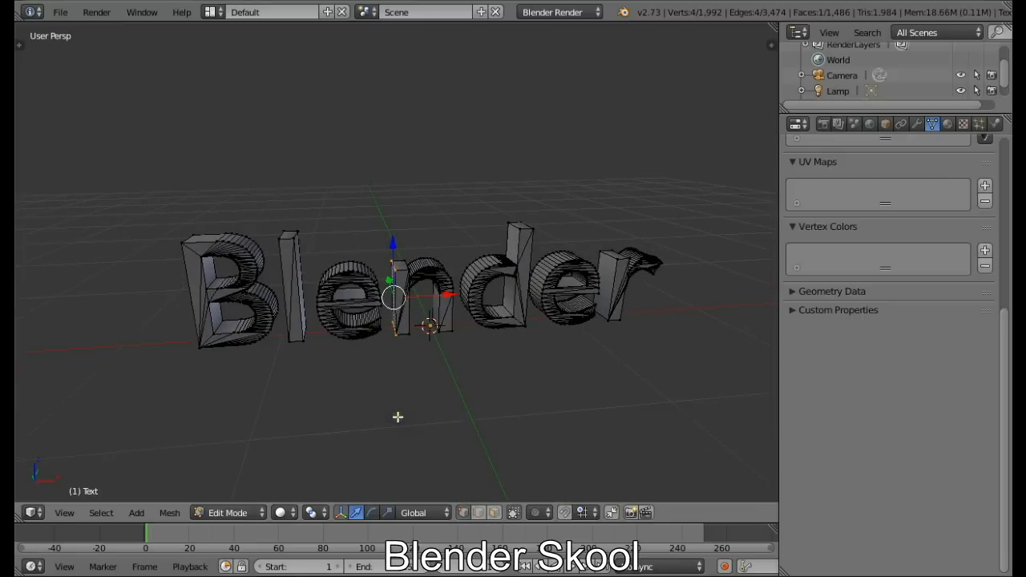
# Select all of the text mesh's vertices and remove the doubles
pyautogui.press('a')
pyautogui.press('a')
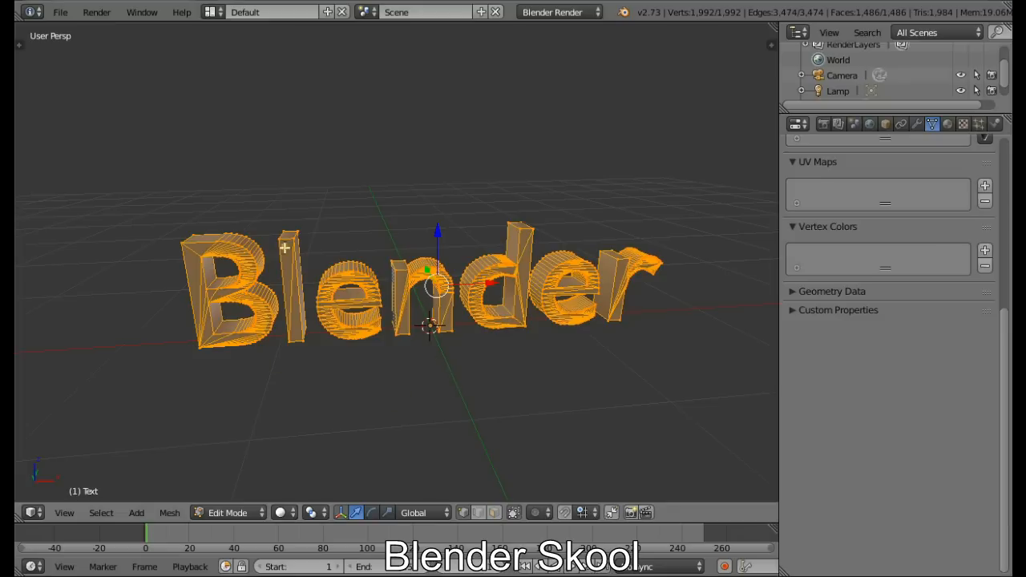
pyautogui.press('t')
pyautogui.scroll(-6, 96, 208)
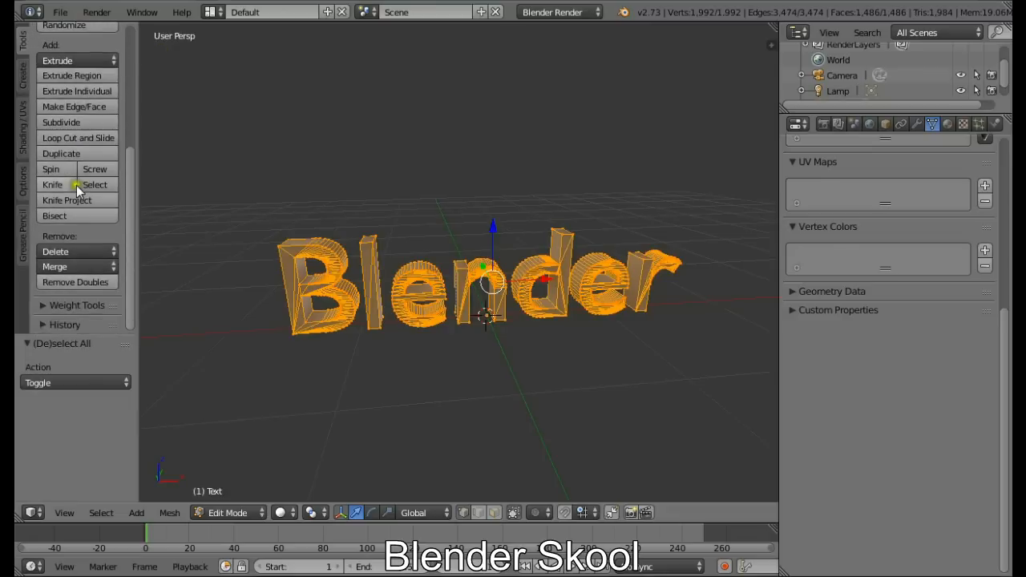
pyautogui.click(98, 282)
pyautogui.press('t')
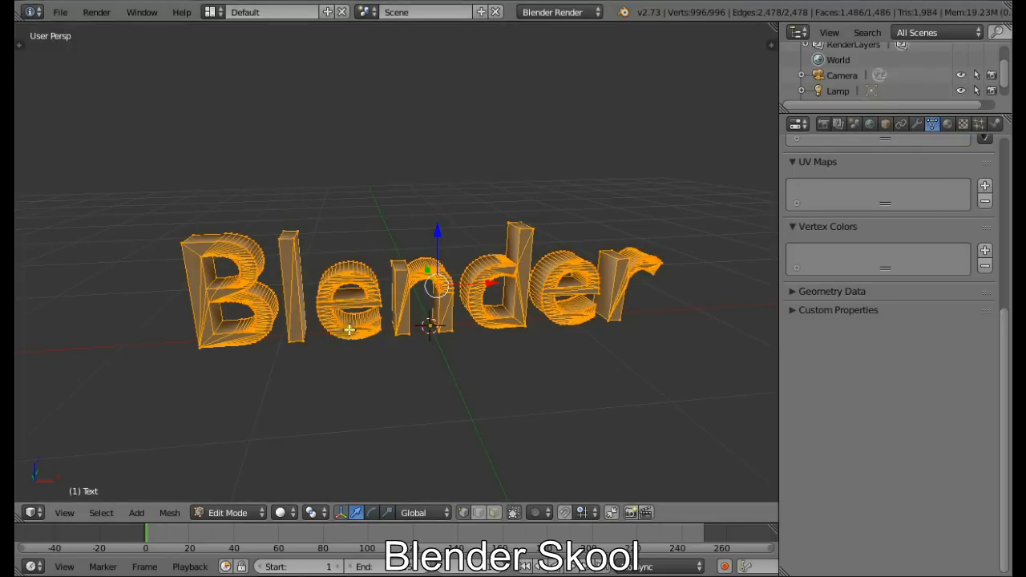
# Deselect the mesh and examine the edge and face layout of the letters up close
pyautogui.scroll(4, 349, 328)
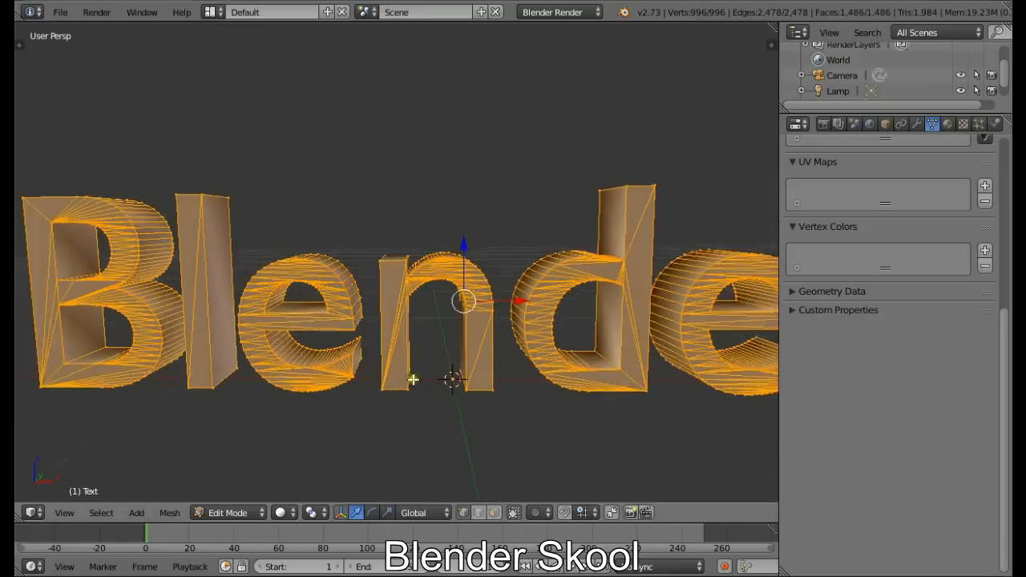
pyautogui.scroll(3, 413, 379)
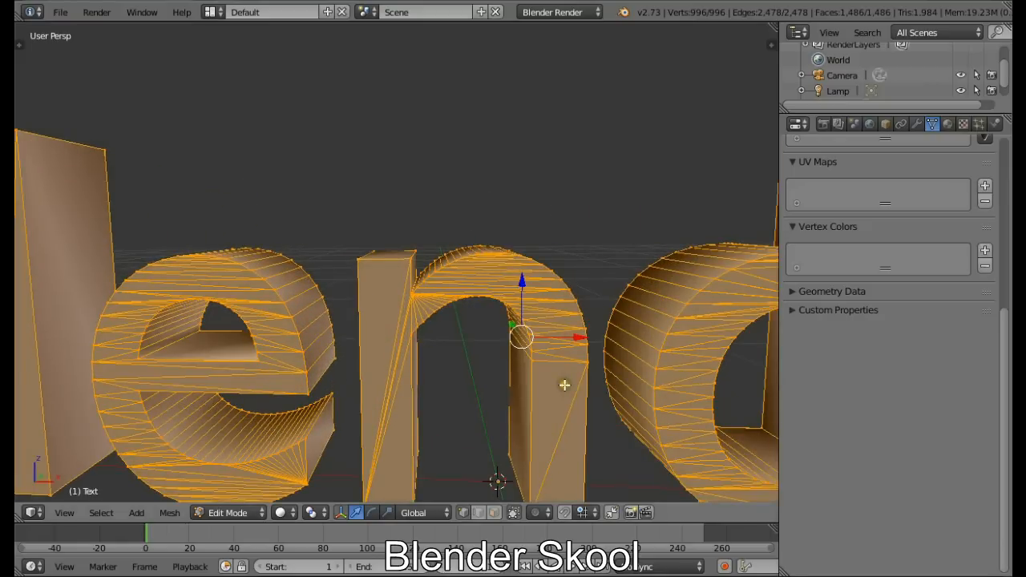
pyautogui.scroll(-4, 543, 387)
pyautogui.scroll(5, 532, 376)
pyautogui.scroll(3, 531, 376)
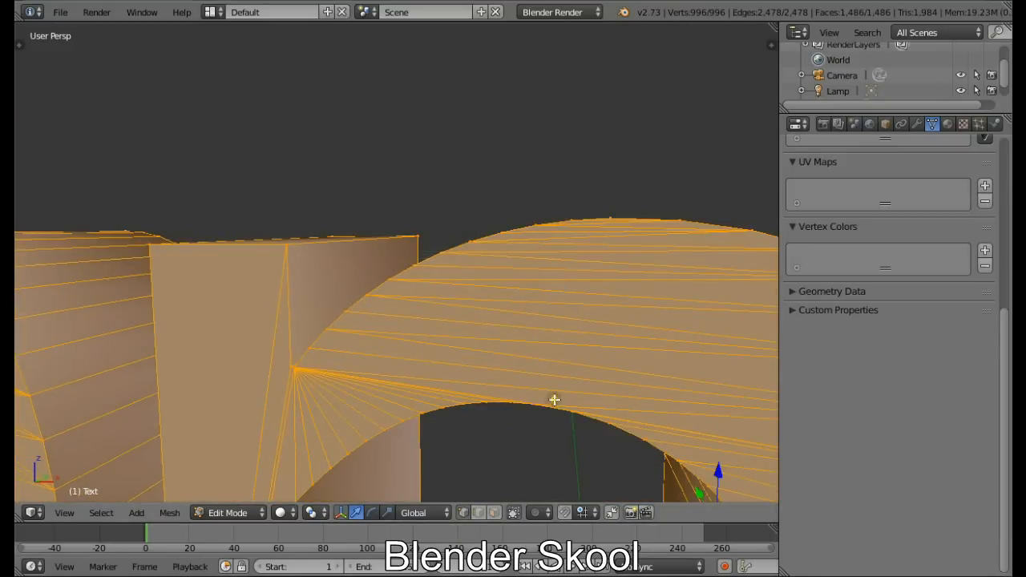
pyautogui.press('a')
pyautogui.scroll(-4, 390, 419)
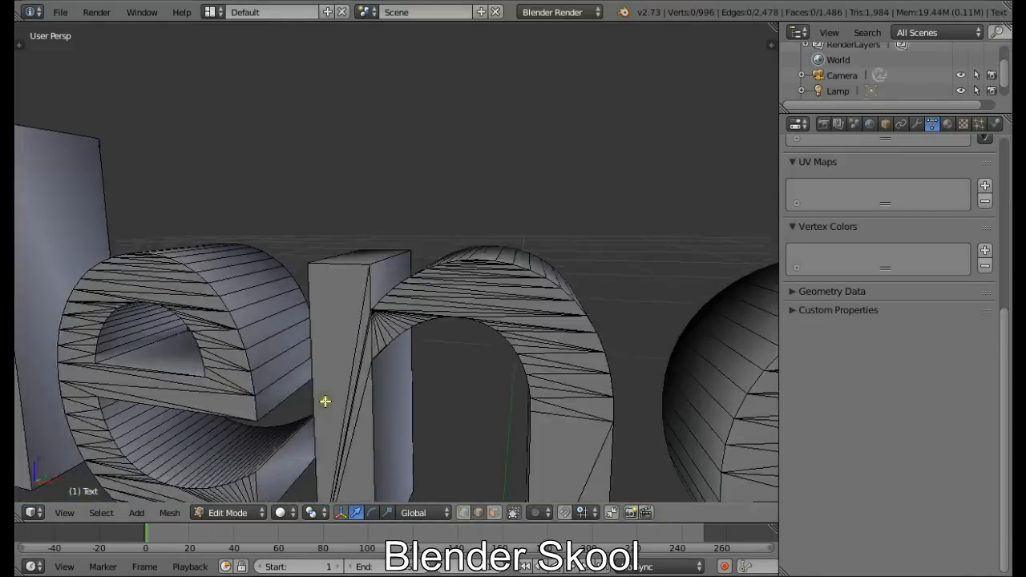
pyautogui.scroll(-4, 378, 325)
pyautogui.scroll(1, 441, 413)
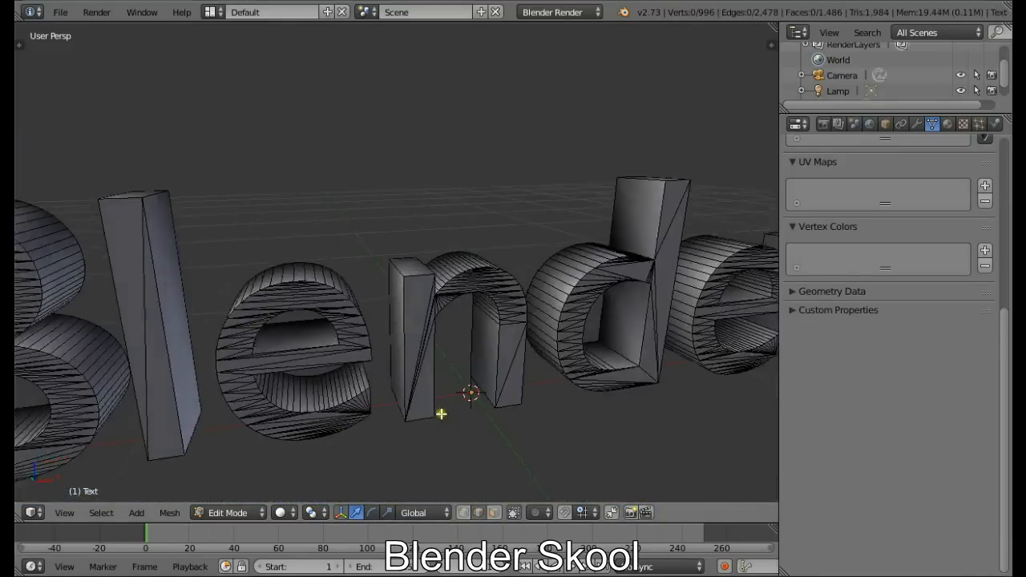
pyautogui.moveTo(441, 414); pyautogui.dragTo(420, 401, button='middle')
pyautogui.scroll(-3, 391, 316)
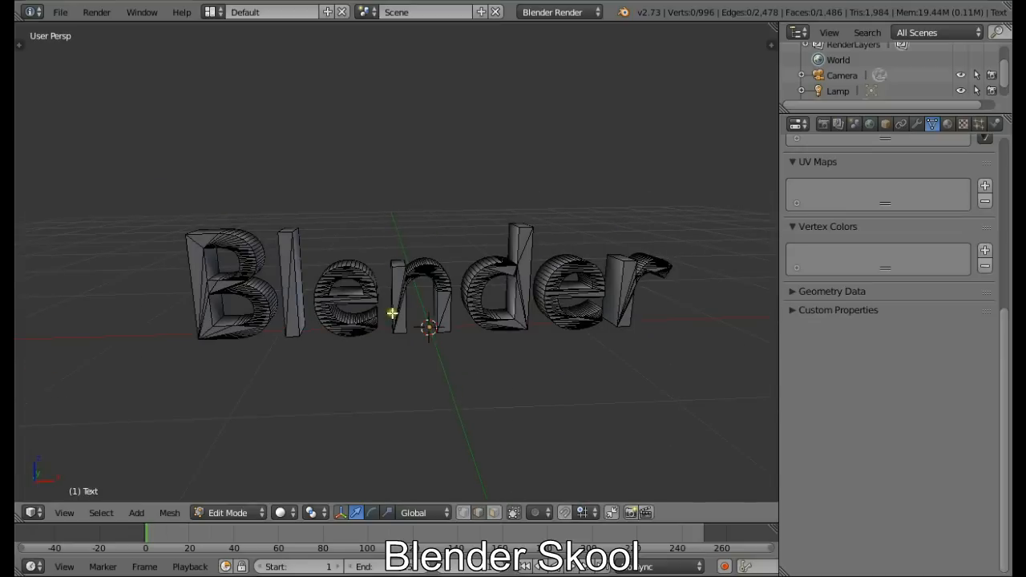
# Return to Object Mode and add a Remesh modifier to the text
pyautogui.press('Tab')
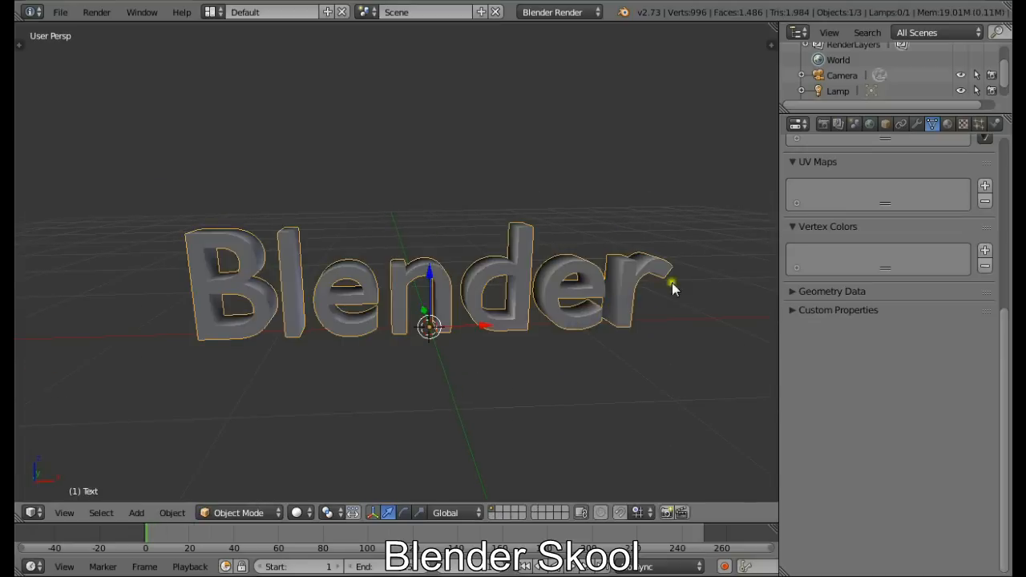
pyautogui.click(914, 125)
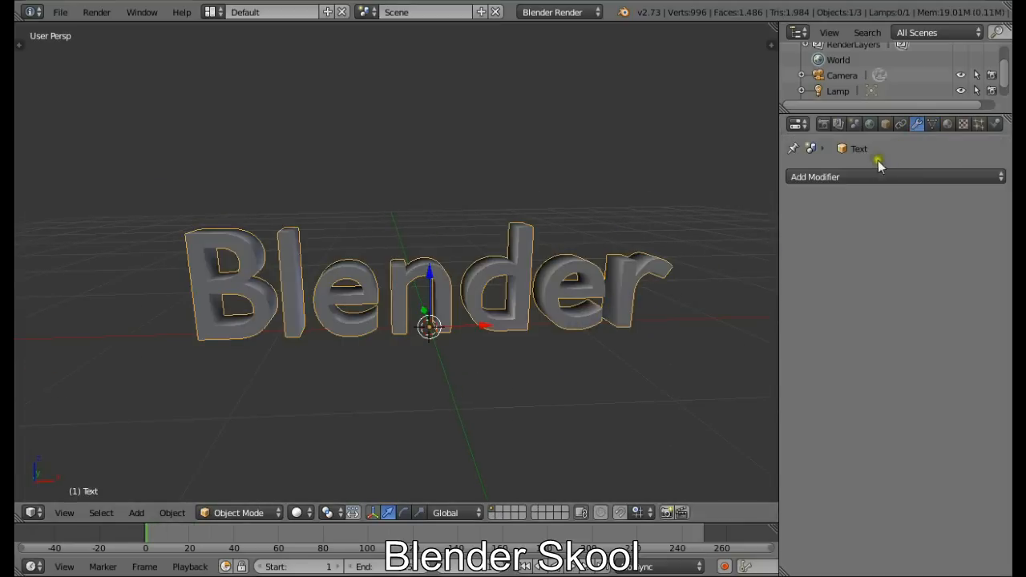
pyautogui.click(851, 176)
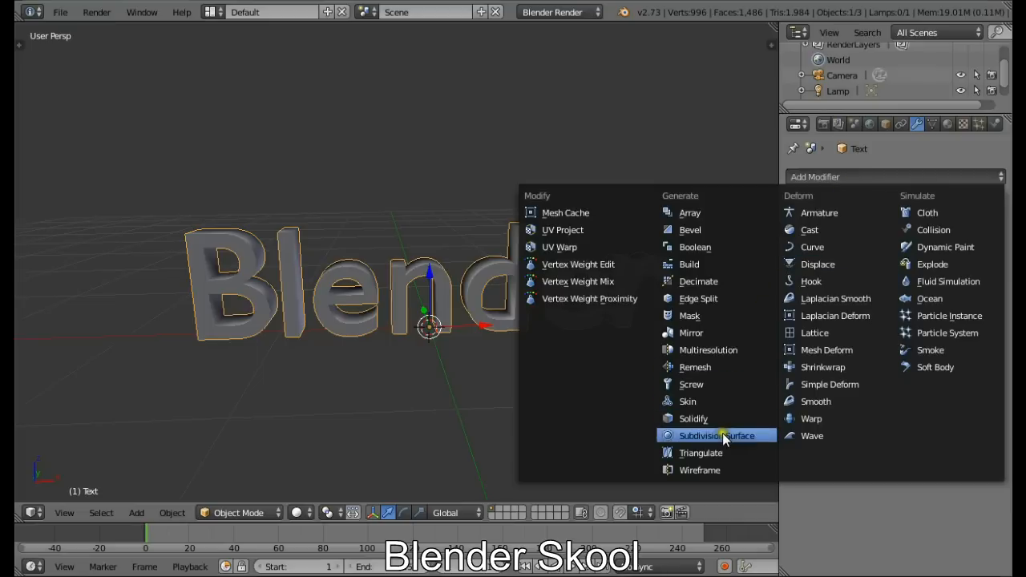
pyautogui.click(709, 368)
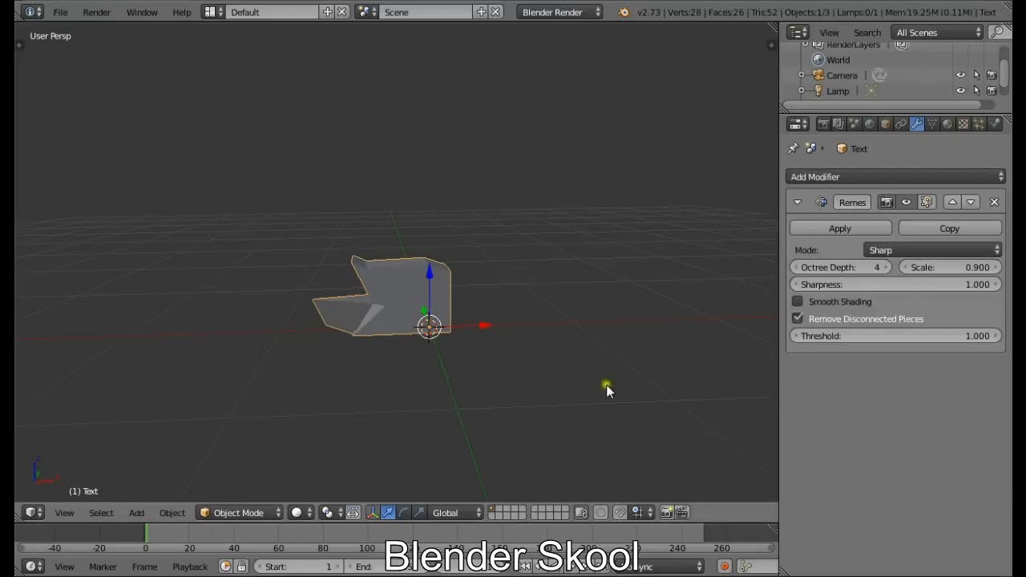
# Turn off Remove Disconnected Pieces in the Remesh modifier and raise its Octree Depth to 7
pyautogui.click(799, 319)
pyautogui.click(799, 320)
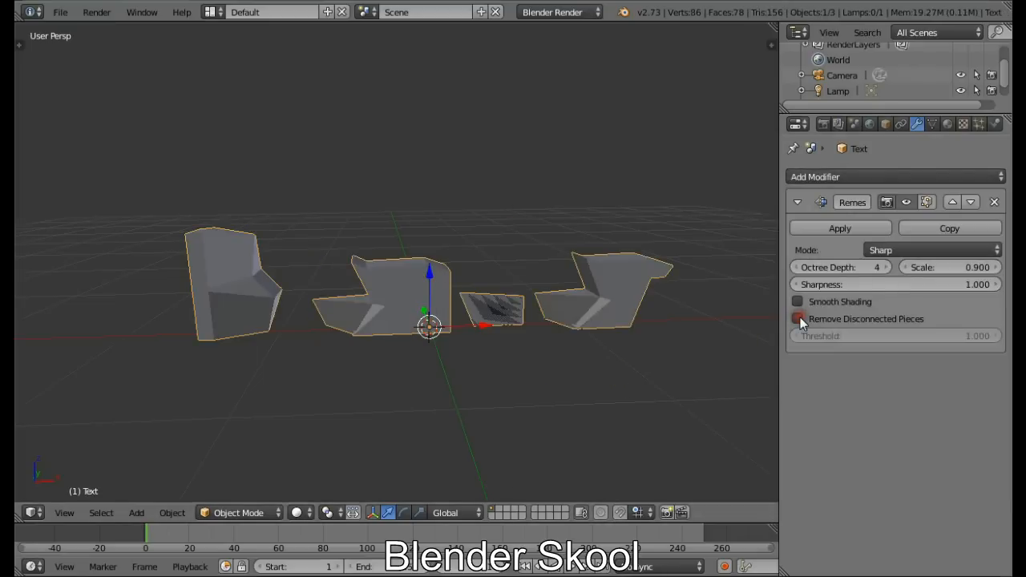
pyautogui.click(889, 267)
pyautogui.click(888, 267)
pyautogui.click(889, 267)
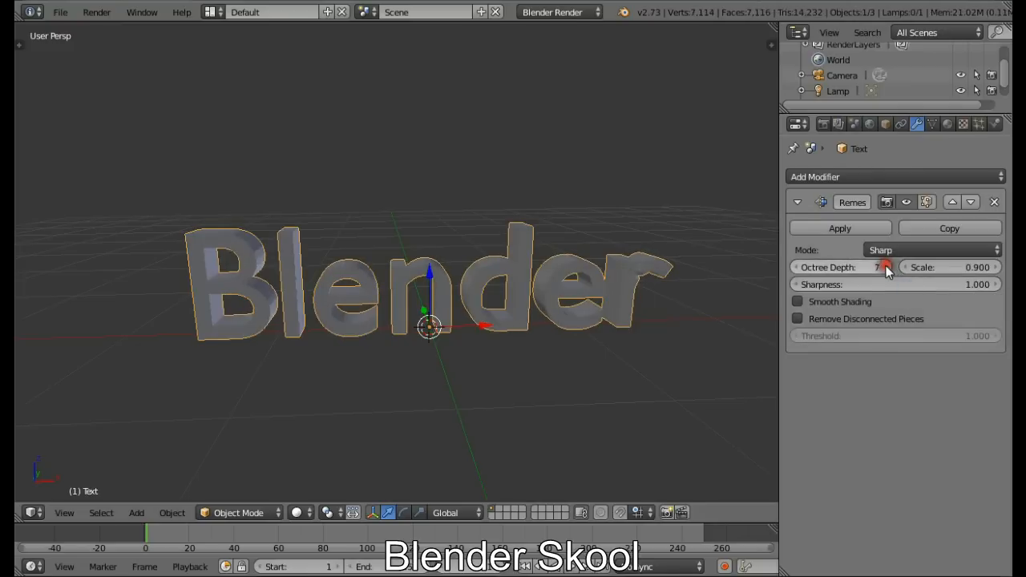
# Inspect the remeshed letters, try a higher Octree Depth, and return it to 7
pyautogui.moveTo(646, 300); pyautogui.dragTo(598, 300, button='middle')
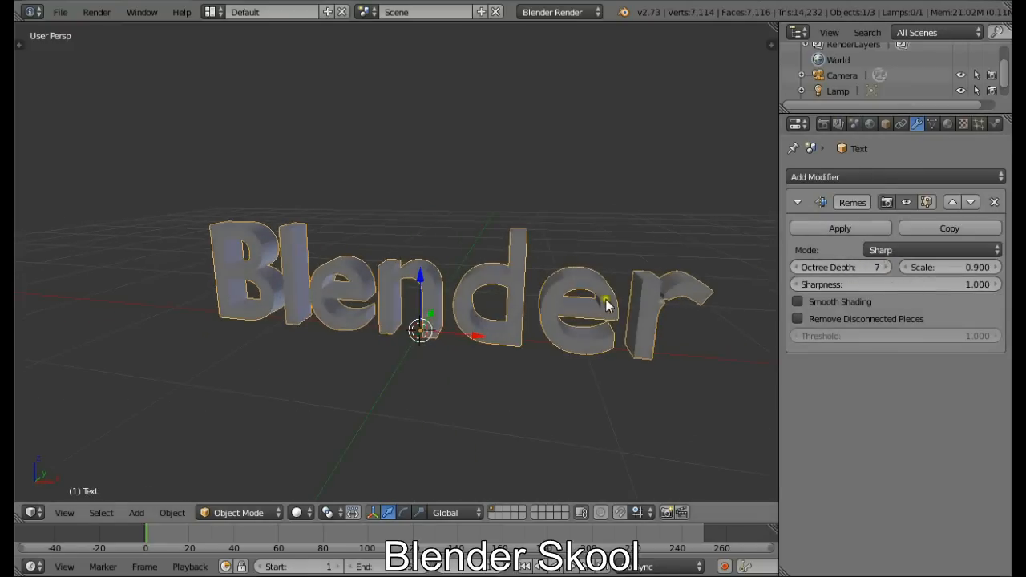
pyautogui.scroll(3, 506, 410)
pyautogui.moveTo(506, 409); pyautogui.dragTo(370, 422, button='middle')
pyautogui.scroll(-2, 370, 422)
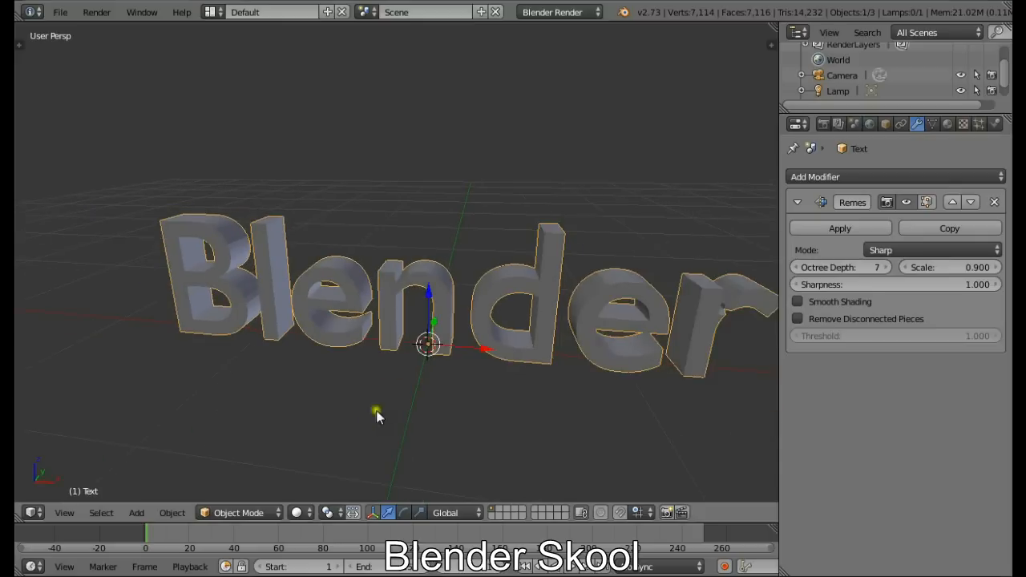
pyautogui.click(888, 267)
pyautogui.click(795, 267)
pyautogui.moveTo(582, 360); pyautogui.dragTo(551, 344, button='middle')
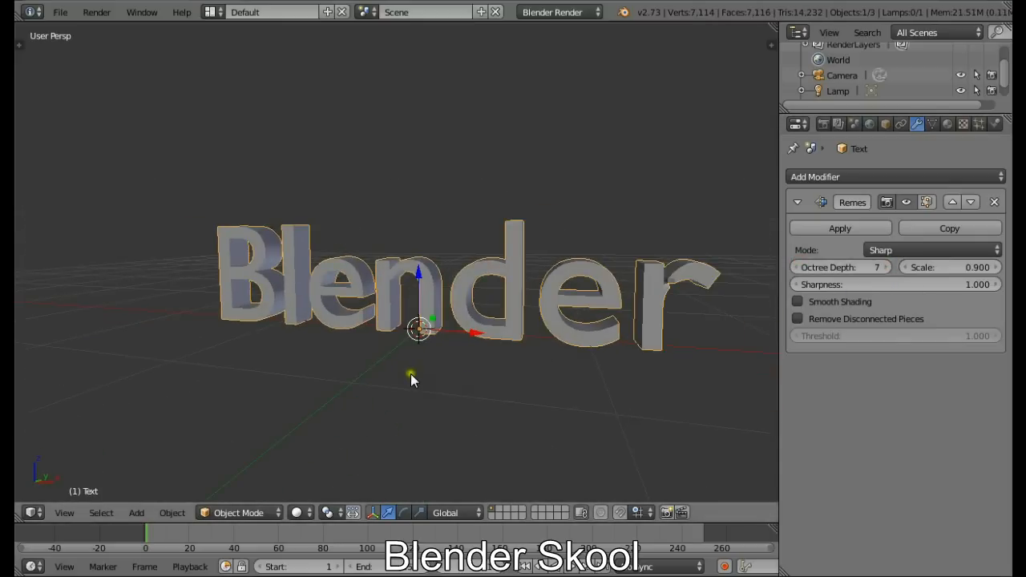
# Switch the viewport to the front view in orthographic projection
pyautogui.click(64, 513)
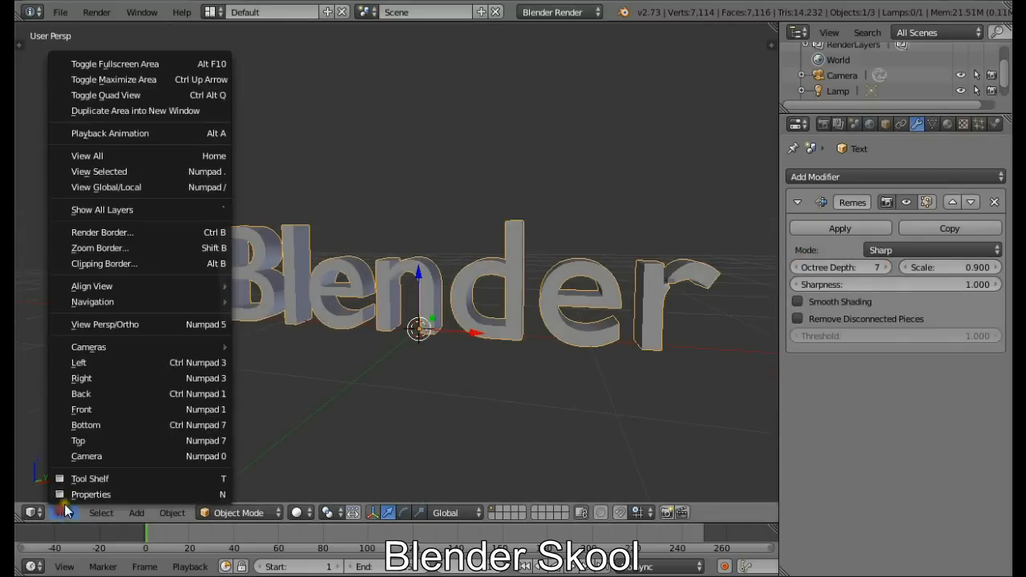
pyautogui.click(113, 412)
pyautogui.click(66, 515)
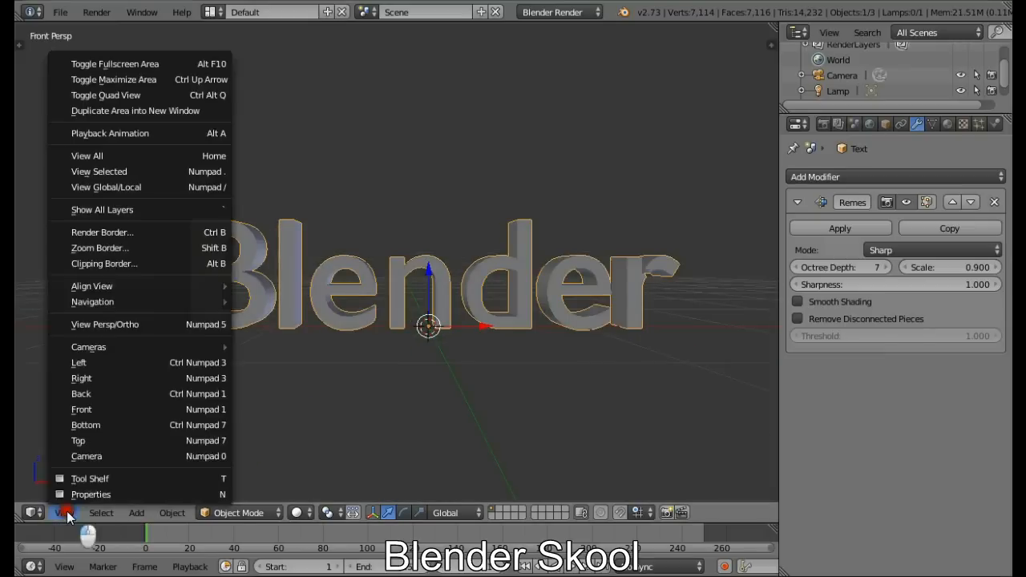
pyautogui.click(117, 329)
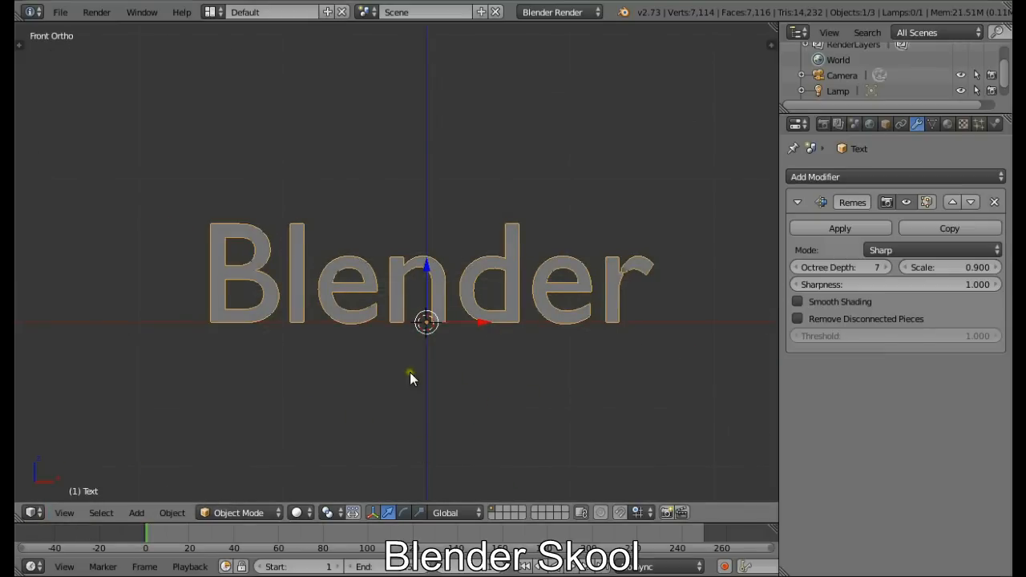
# Collapse the Remesh modifier's settings and add a Wireframe modifier to the text
pyautogui.click(798, 202)
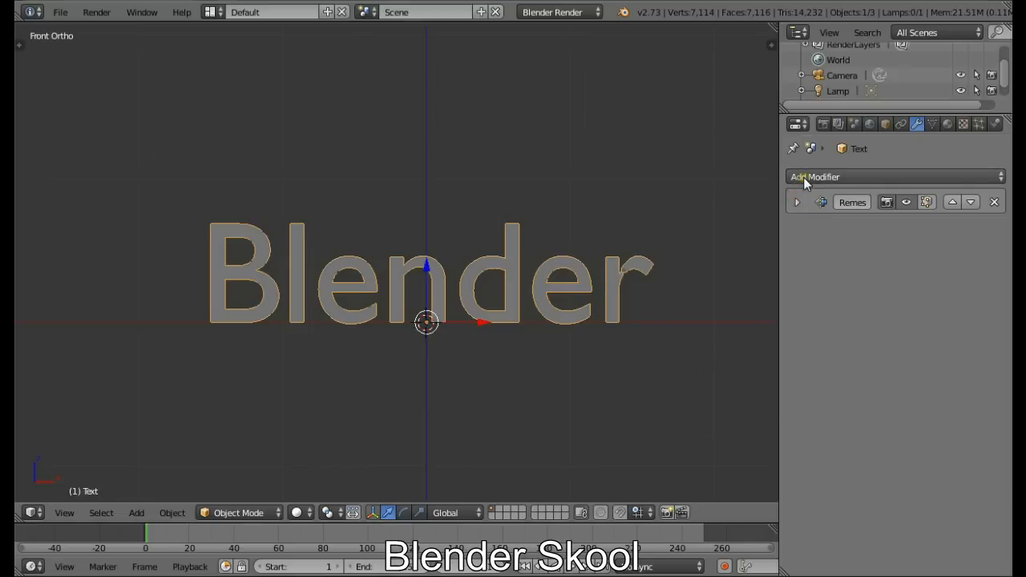
pyautogui.click(799, 179)
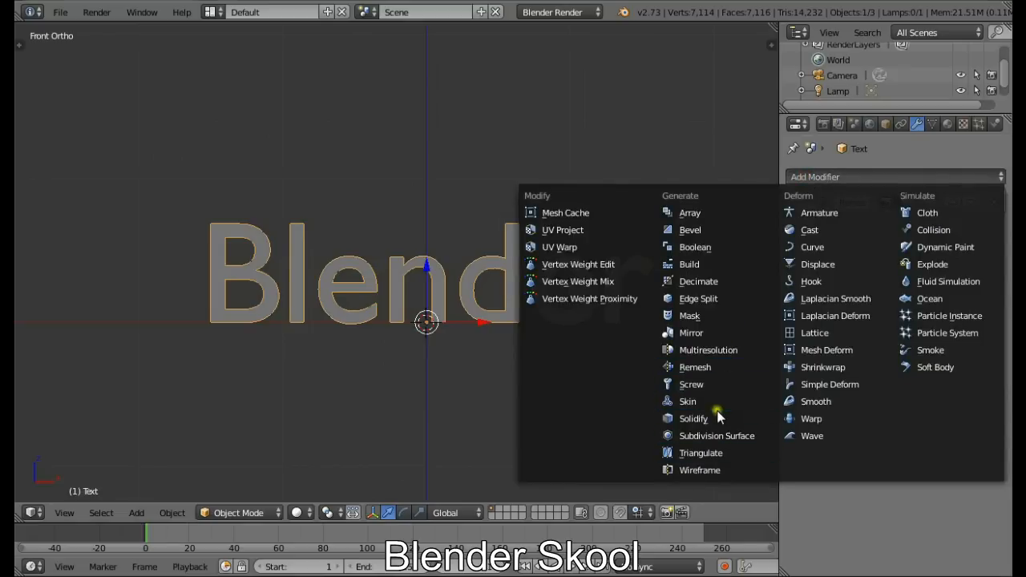
pyautogui.click(695, 470)
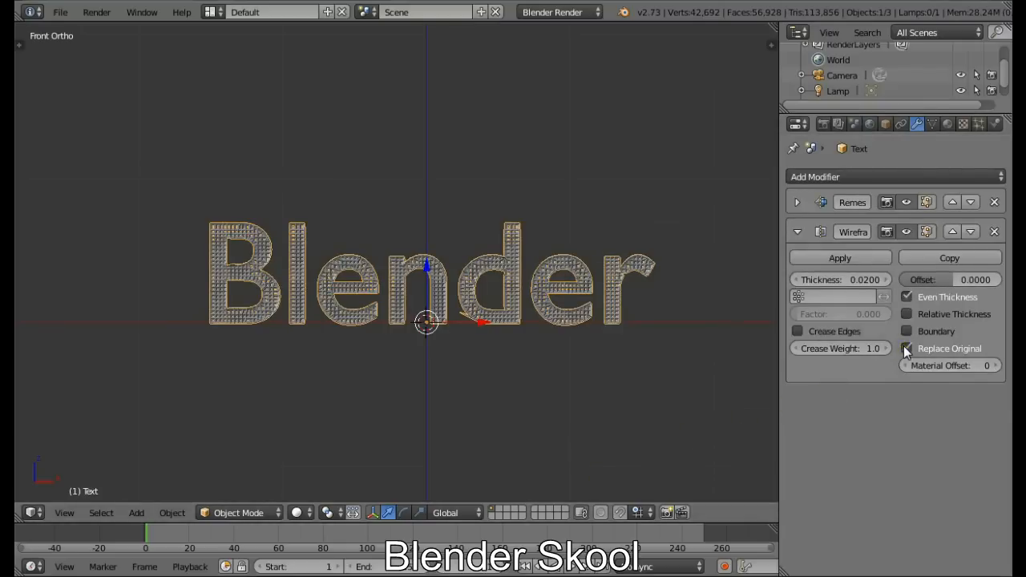
# Turn off Even Thickness in the Wireframe modifier and set its Thickness to 0.002
pyautogui.click(906, 298)
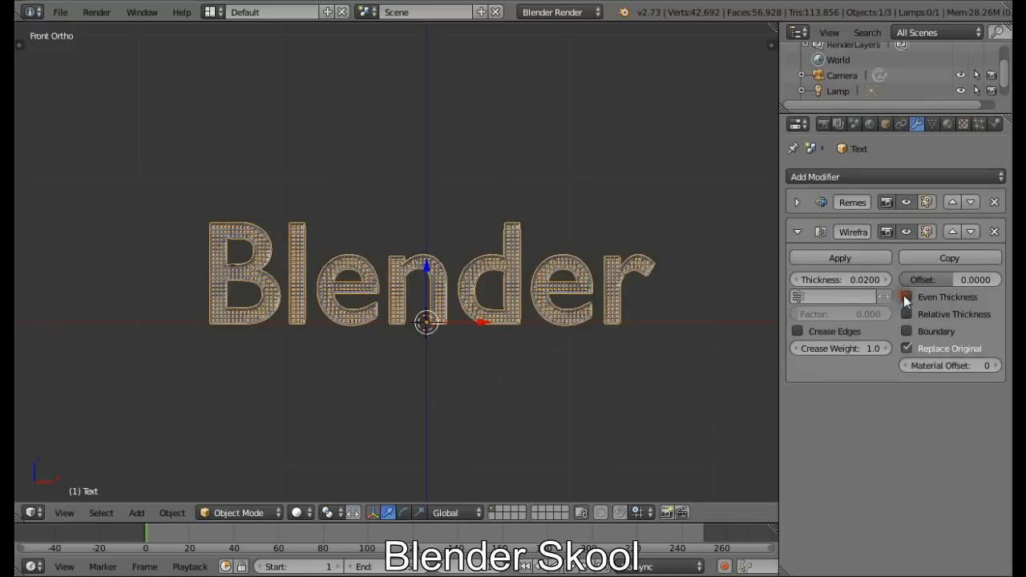
pyautogui.click(845, 279)
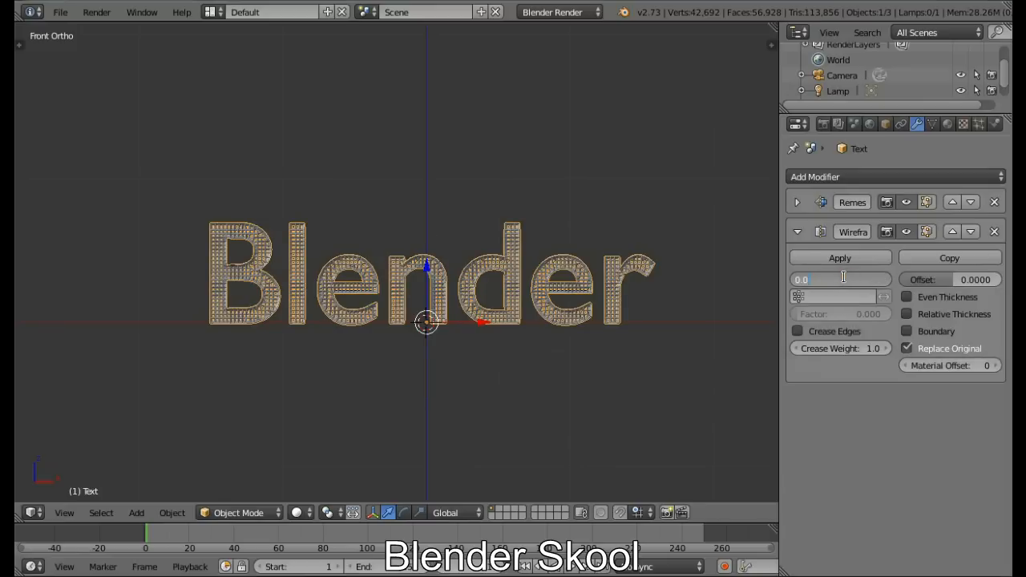
pyautogui.write('0.002')
pyautogui.press('Return')
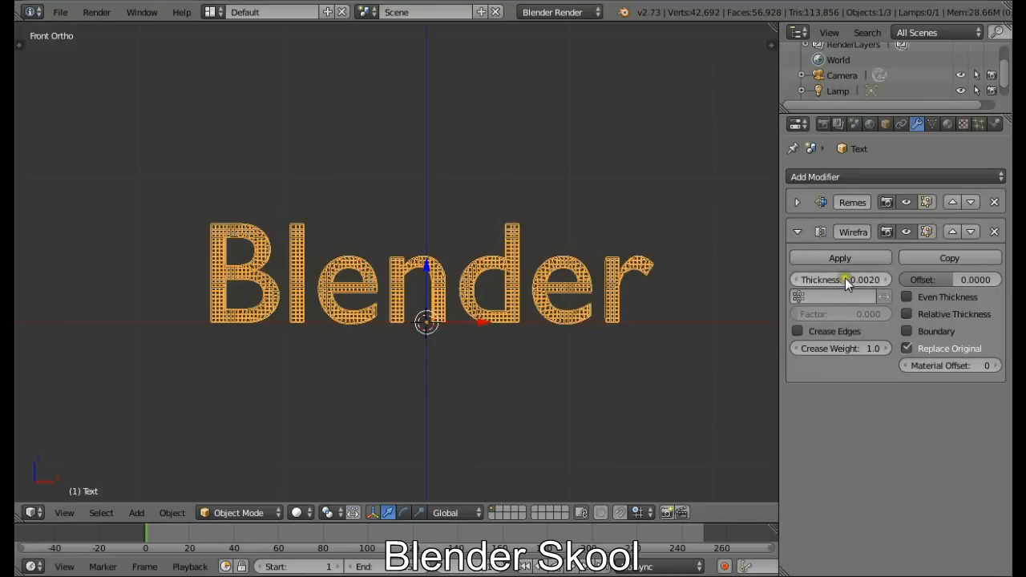
# Examine the letters' wire grid up close, comparing it with the underlying mesh in wireframe shading while the Wireframe modifier's viewport display is off
pyautogui.scroll(6, 631, 353)
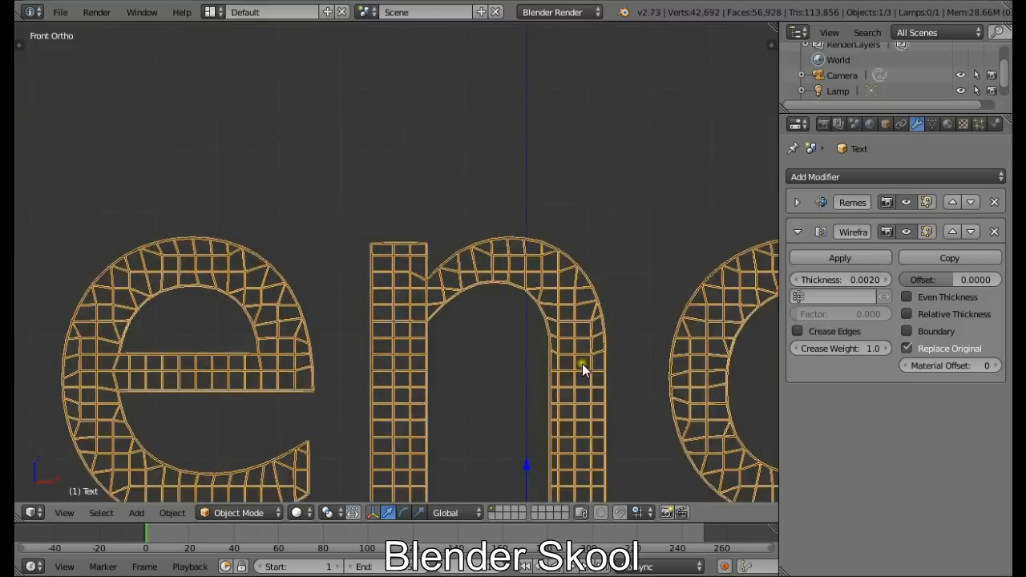
pyautogui.press('a')
pyautogui.scroll(6, 501, 362)
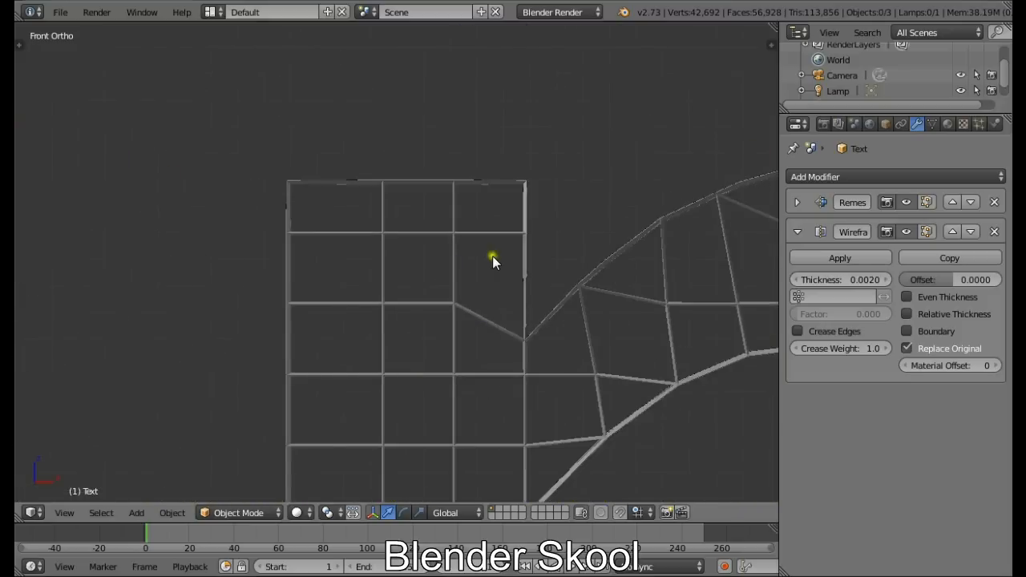
pyautogui.scroll(-5, 492, 257)
pyautogui.click(906, 231)
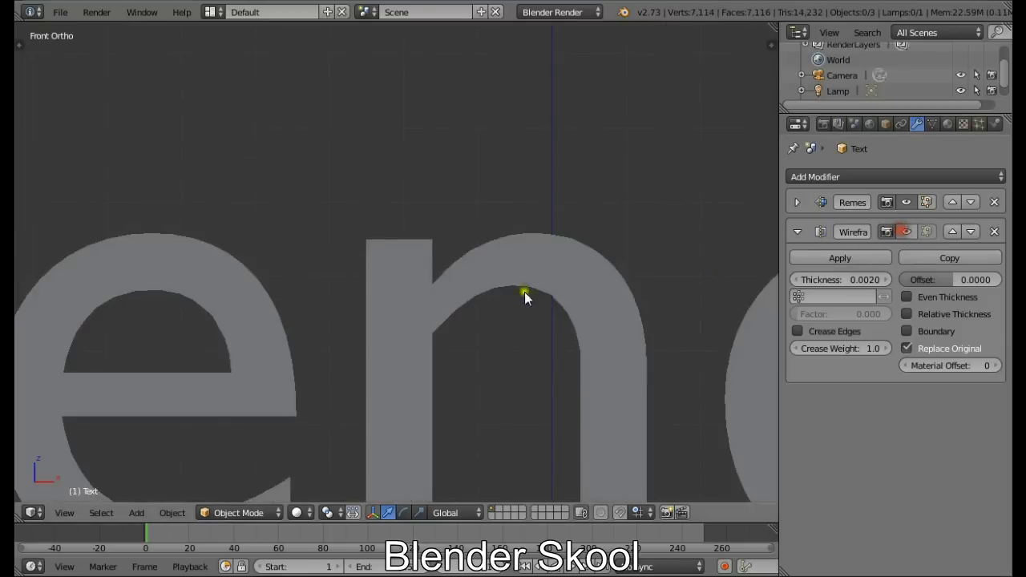
pyautogui.moveTo(524, 292); pyautogui.dragTo(498, 312, button='middle')
pyautogui.rightClick(497, 313)
pyautogui.press('z')
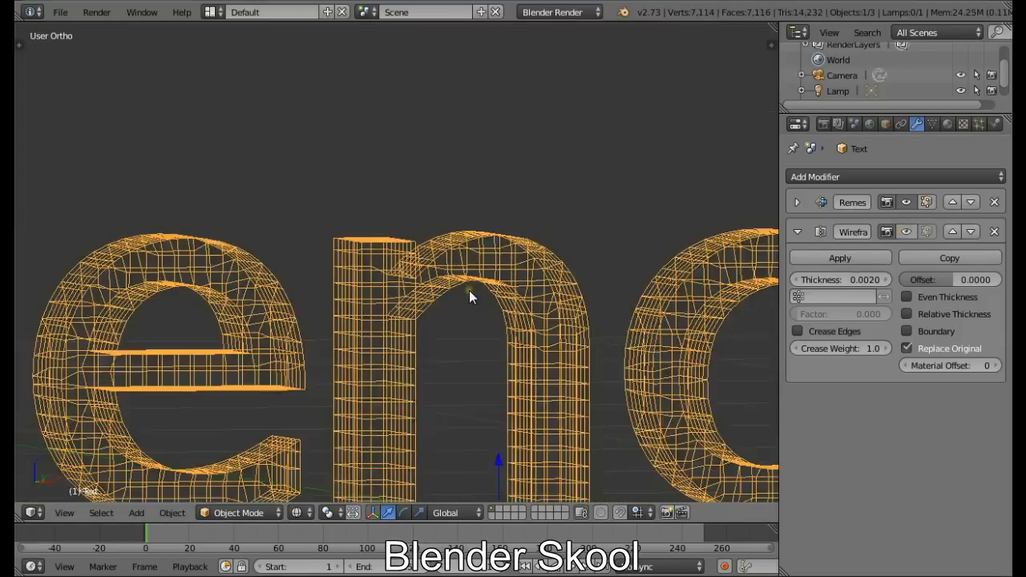
pyautogui.click(64, 513)
pyautogui.click(152, 409)
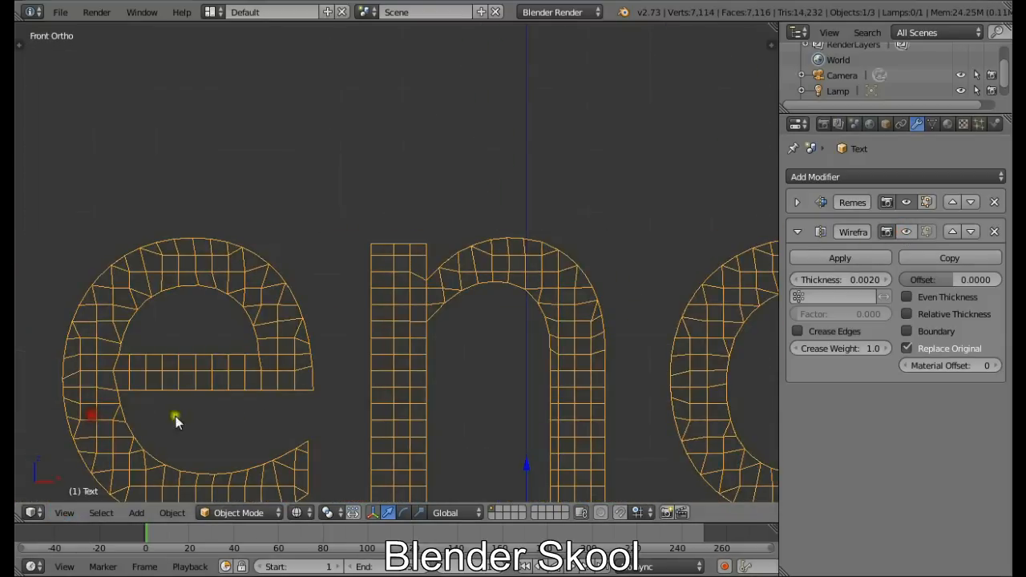
pyautogui.click(906, 232)
pyautogui.moveTo(394, 303); pyautogui.dragTo(452, 353, button='middle')
pyautogui.press('a')
pyautogui.scroll(-3, 391, 324)
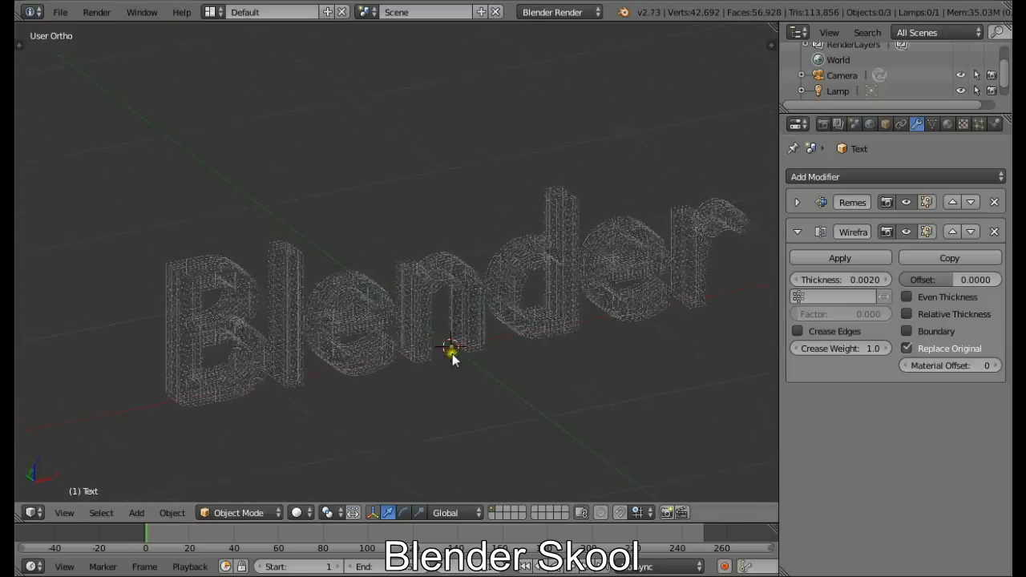
# Add a mesh plane at the base of the text and, in front view, scale it up into a wide floor extending far past the letters
pyautogui.scroll(-5, 452, 354)
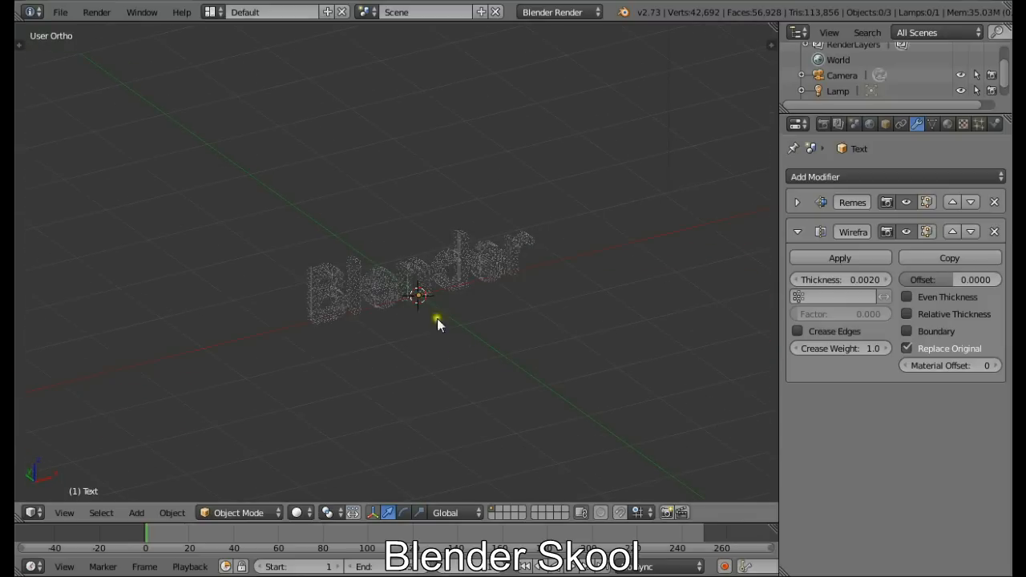
pyautogui.moveTo(388, 142); pyautogui.dragTo(387, 142, button='middle')
pyautogui.hotkey('shift', 'a')
pyautogui.moveTo(350, 81)
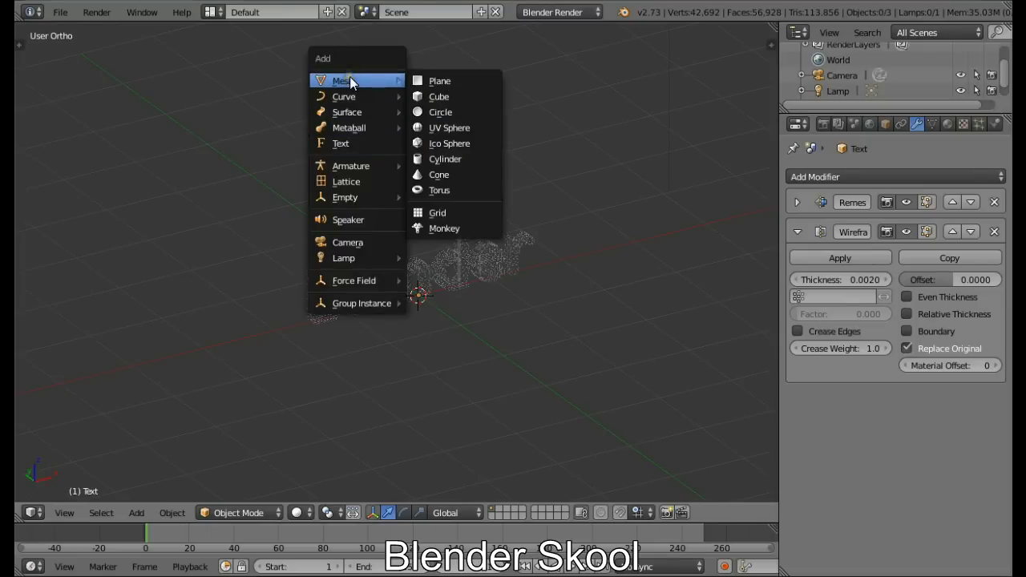
pyautogui.click(472, 80)
pyautogui.click(65, 512)
pyautogui.click(84, 407)
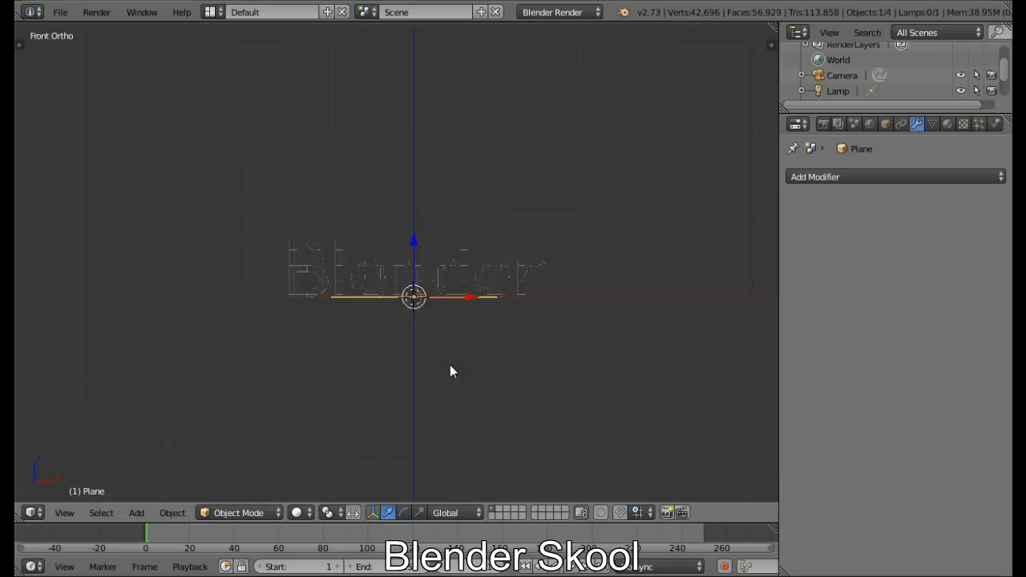
pyautogui.press('s')
pyautogui.press('Return')
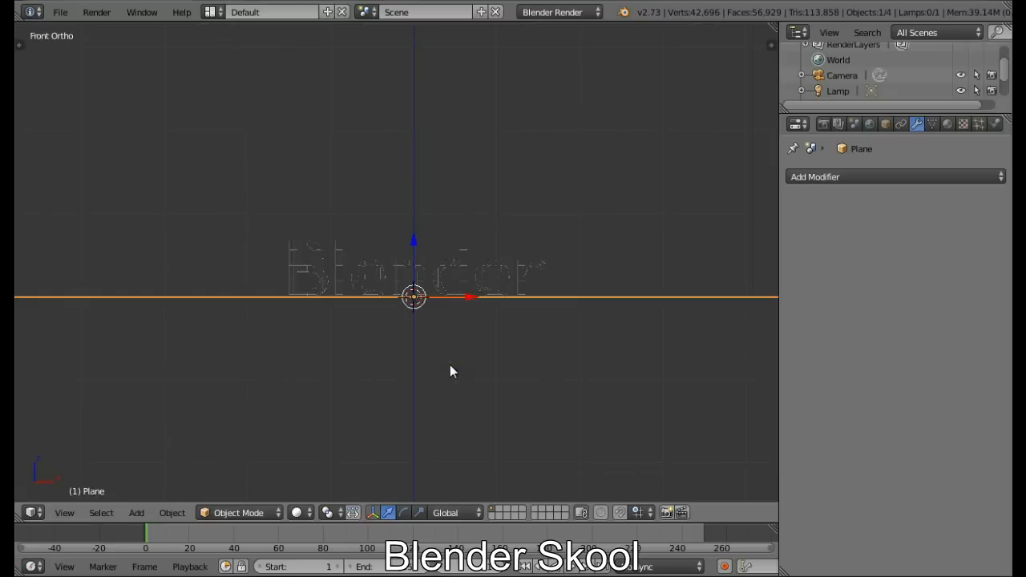
# Move the floor plane down slightly so it lines up with the bottom edge of the wireframe letters
pyautogui.scroll(8, 450, 369)
pyautogui.keyDown('shift'); pyautogui.moveTo(444, 382); pyautogui.dragTo(422, 189, button='middle'); pyautogui.keyUp('shift')
pyautogui.scroll(6, 418, 247)
pyautogui.keyDown('shift'); pyautogui.moveTo(410, 311); pyautogui.dragTo(404, 227, button='middle'); pyautogui.keyUp('shift')
pyautogui.scroll(2, 404, 231)
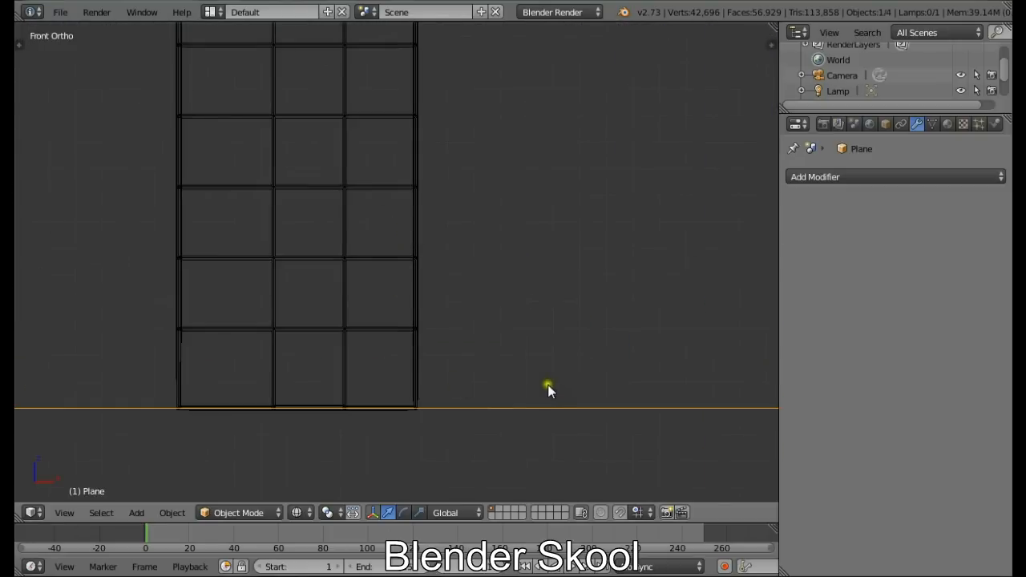
pyautogui.press('g')
pyautogui.press('x')
pyautogui.click(545, 388)
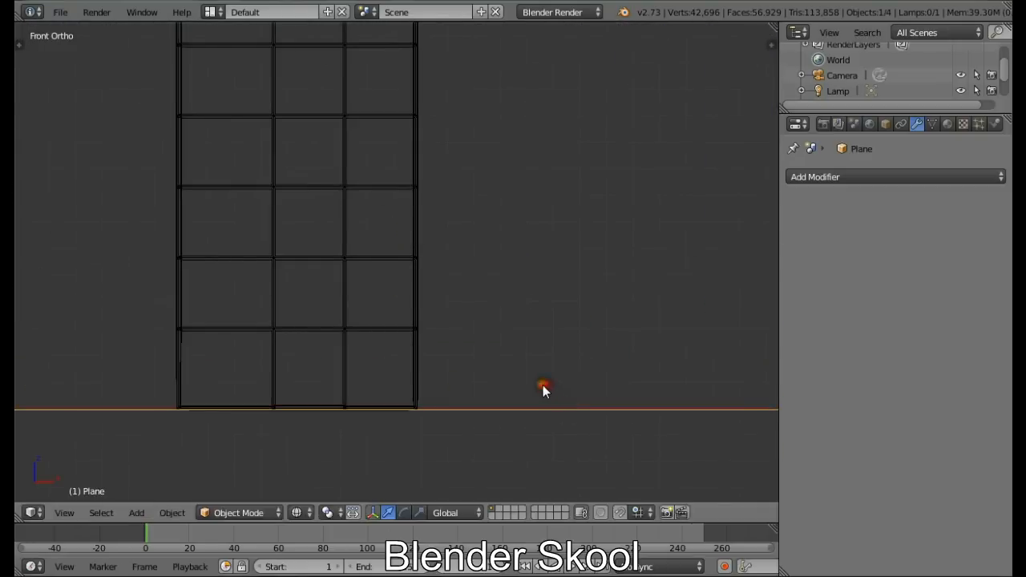
# Delete the lamp from the scene
pyautogui.scroll(-10, 543, 385)
pyautogui.moveTo(453, 247); pyautogui.dragTo(486, 272, button='middle')
pyautogui.scroll(-4, 486, 273)
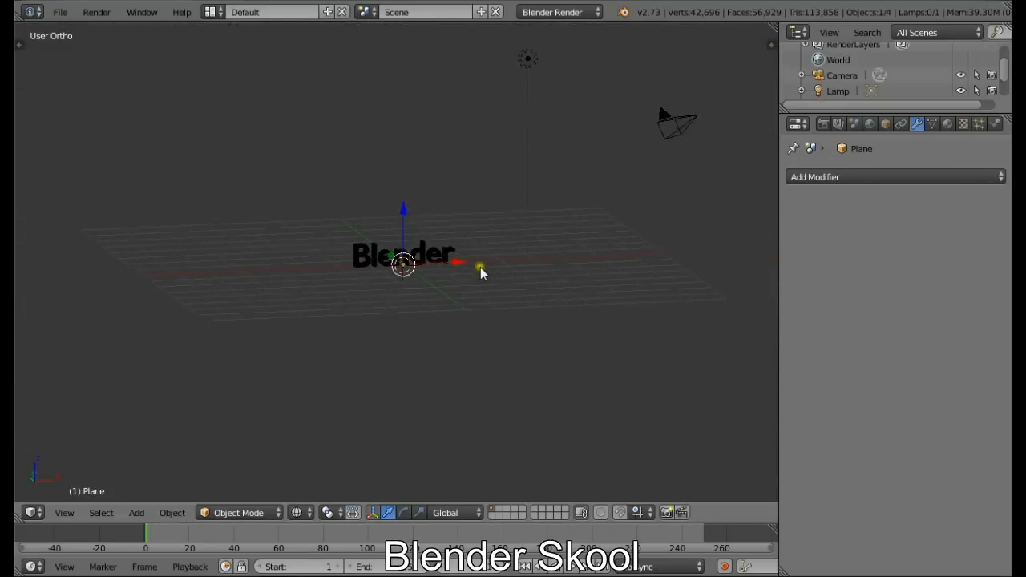
pyautogui.scroll(-1, 478, 264)
pyautogui.rightClick(507, 93)
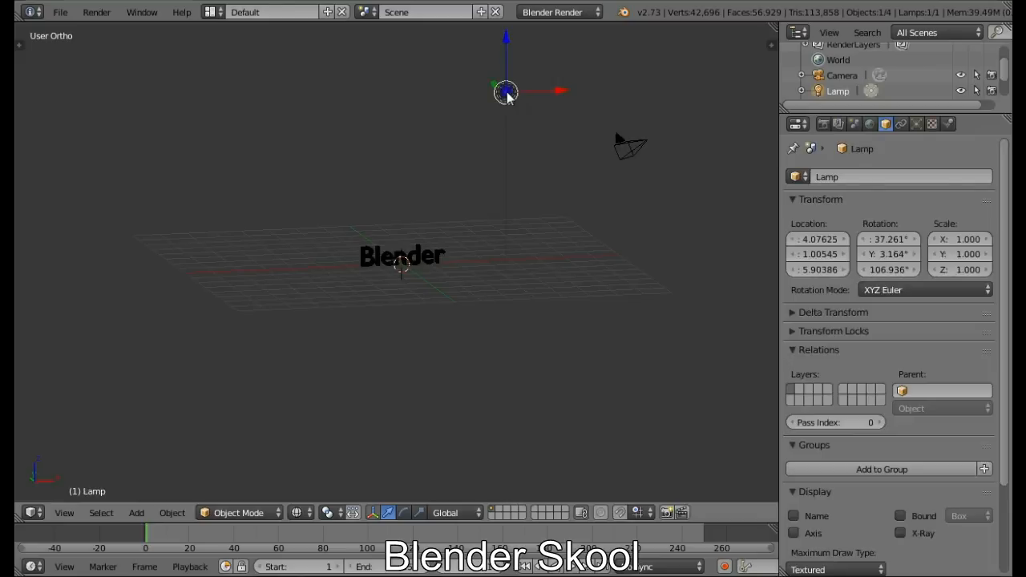
pyautogui.press('x')
pyautogui.click(507, 93)
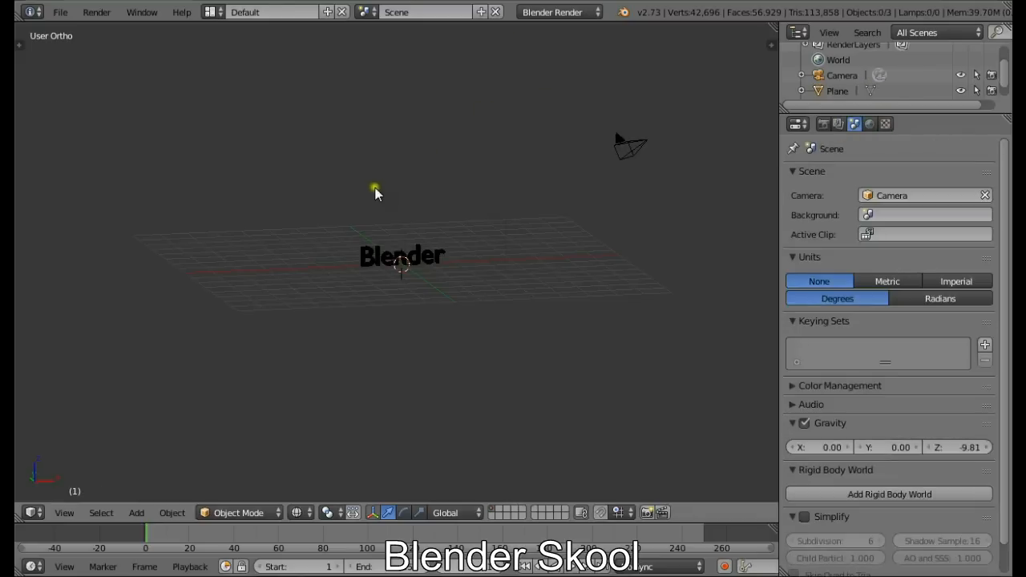
# Save the Blender file to the Desktop as tutorial.blend
pyautogui.click(58, 12)
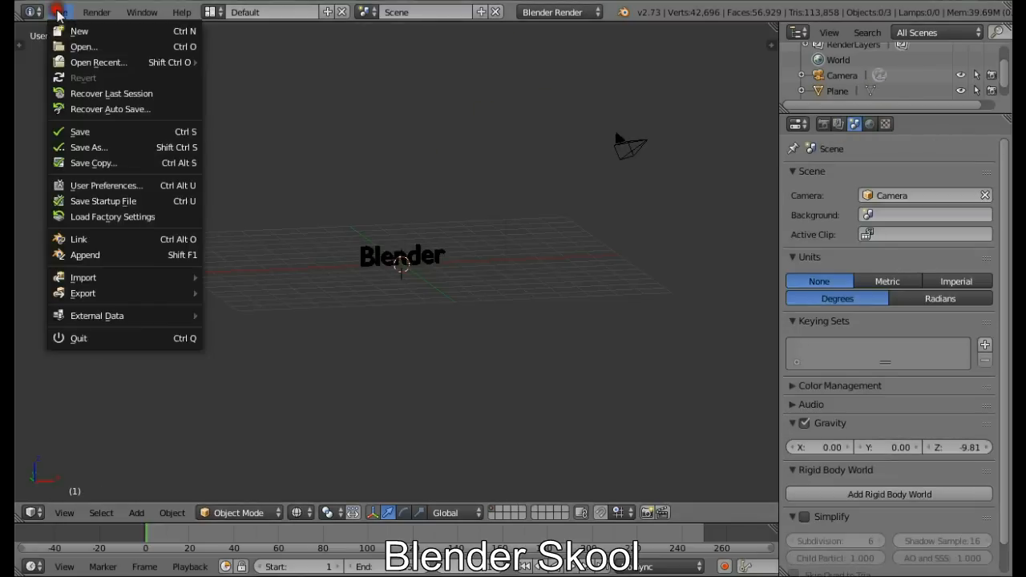
pyautogui.click(80, 131)
pyautogui.click(80, 231)
pyautogui.click(224, 72)
pyautogui.doubleClick(226, 72)
pyautogui.write('tutorial')
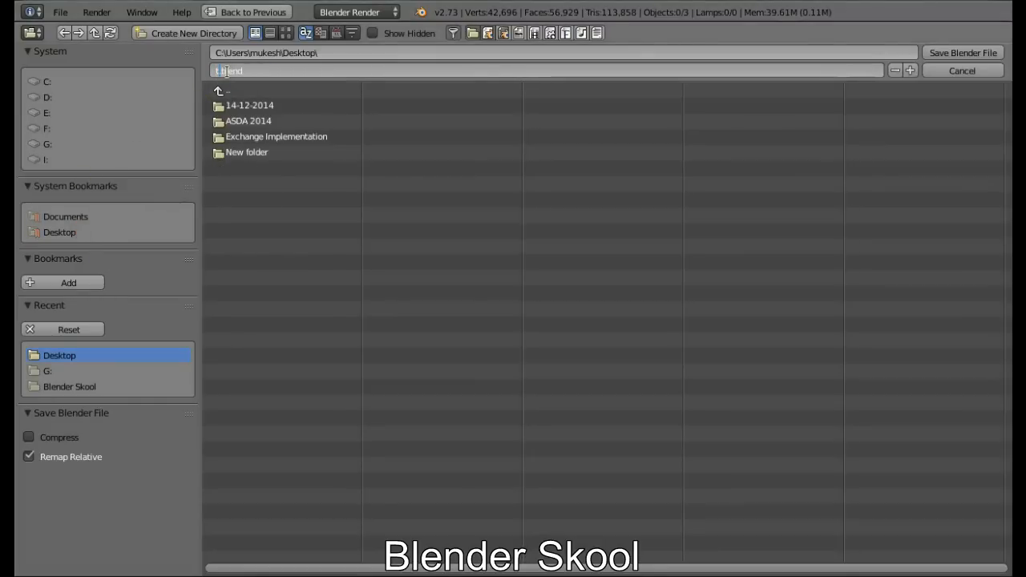
pyautogui.press('Return')
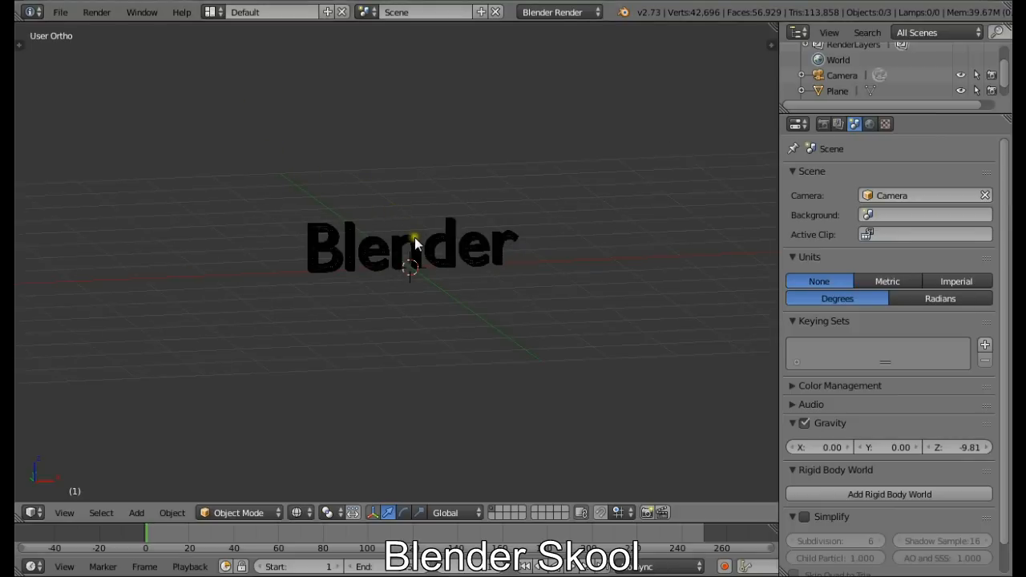
# With the text selected, switch the render engine to Cycles Render and set the world's surface color to black
pyautogui.rightClick(454, 242)
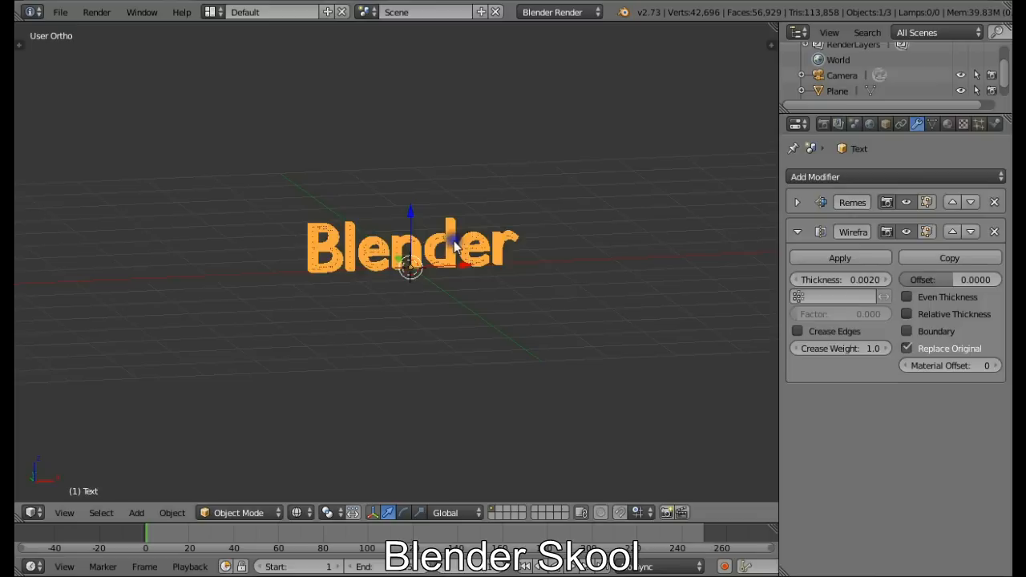
pyautogui.click(559, 12)
pyautogui.click(550, 65)
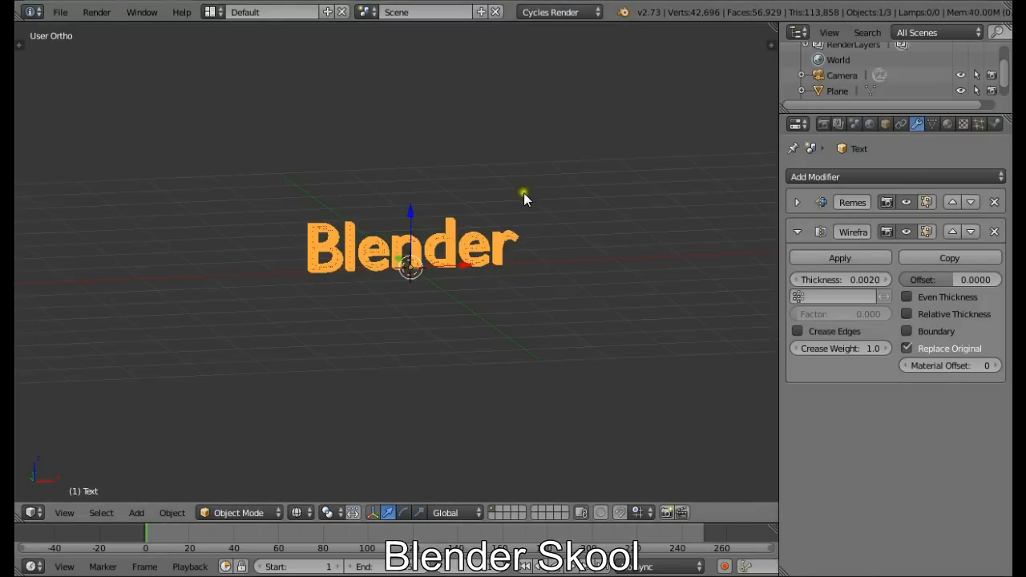
pyautogui.click(870, 125)
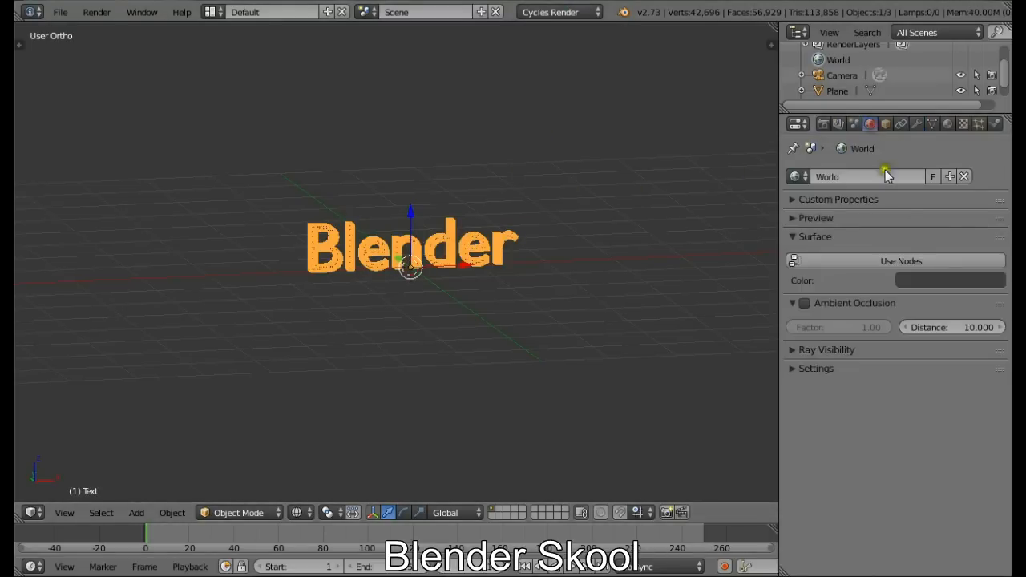
pyautogui.click(929, 281)
pyautogui.moveTo(991, 158); pyautogui.dragTo(991, 186)
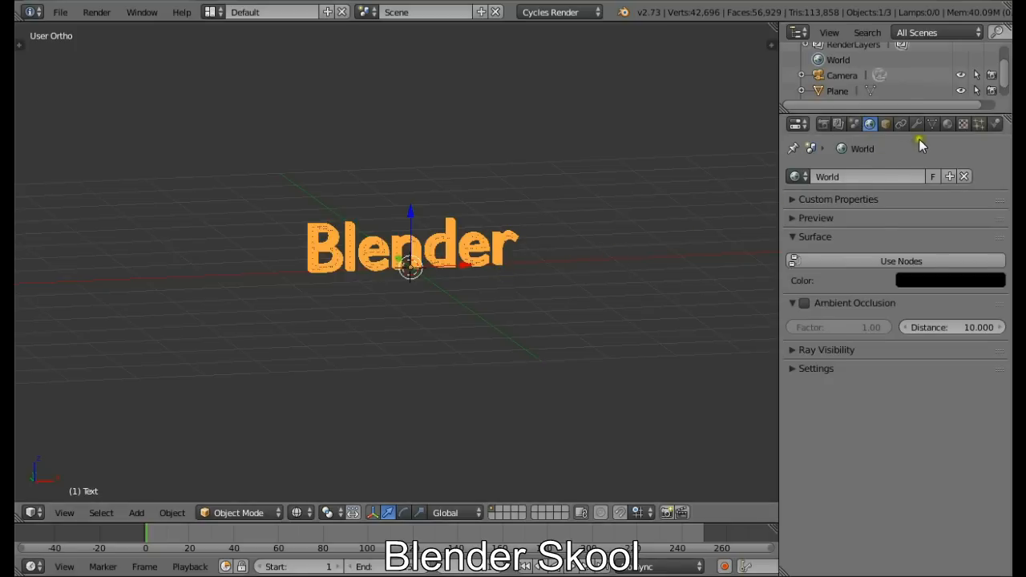
# Create a new material for the text and show its nodes in the Node Editor in place of the 3D view
pyautogui.click(947, 125)
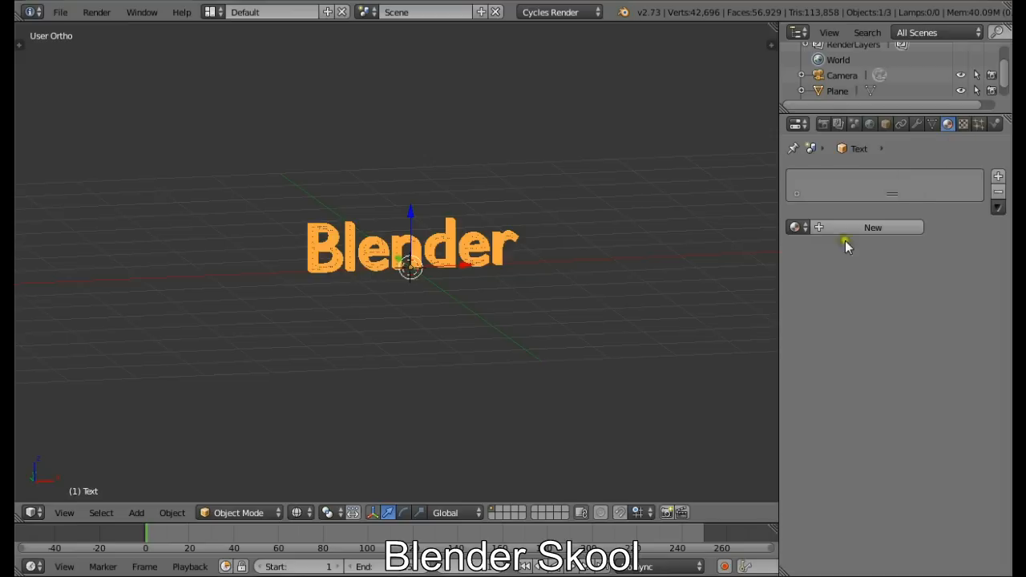
pyautogui.click(871, 228)
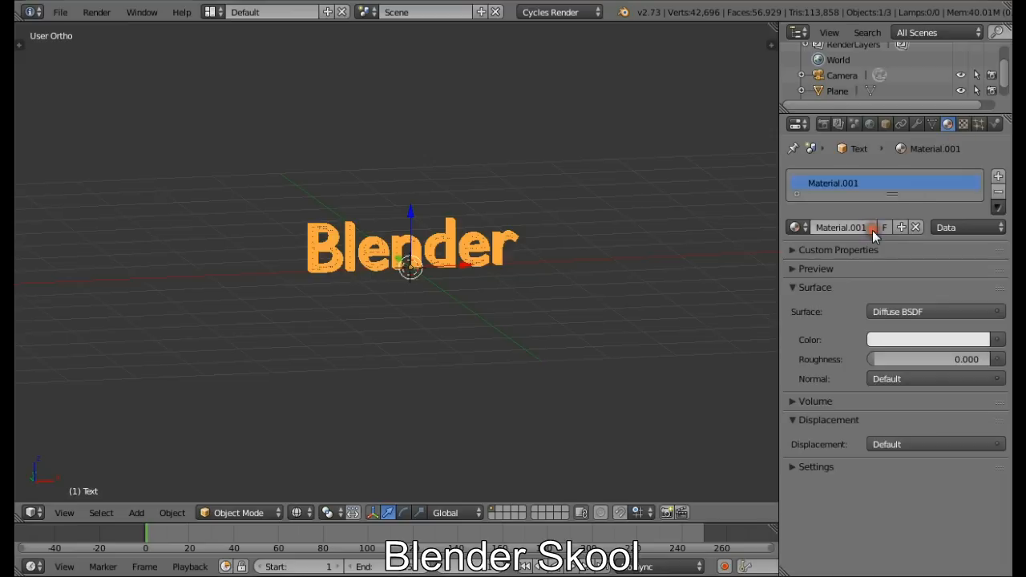
pyautogui.click(33, 513)
pyautogui.click(68, 322)
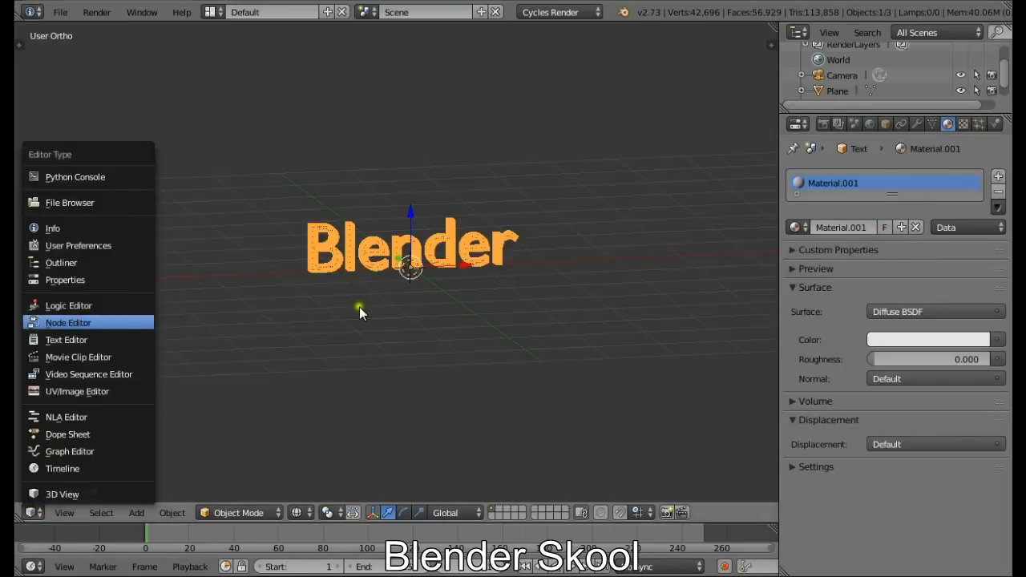
pyautogui.moveTo(364, 308); pyautogui.dragTo(484, 320, button='middle')
pyautogui.press('n')
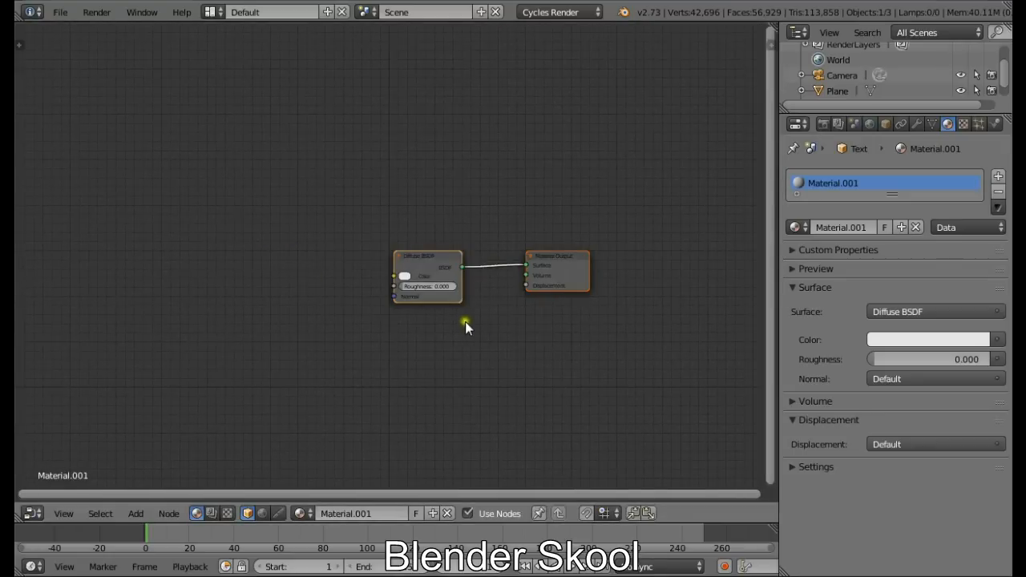
# Replace the Diffuse BSDF node with an Emission shader and place a duplicate Emission node directly below it
pyautogui.rightClick(431, 265)
pyautogui.press('x')
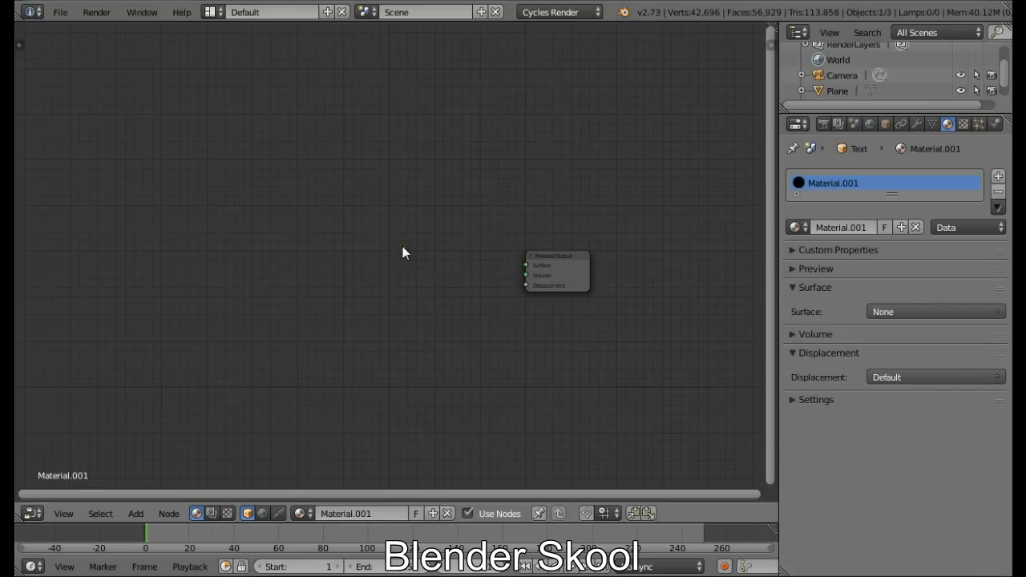
pyautogui.hotkey('shift', 'a')
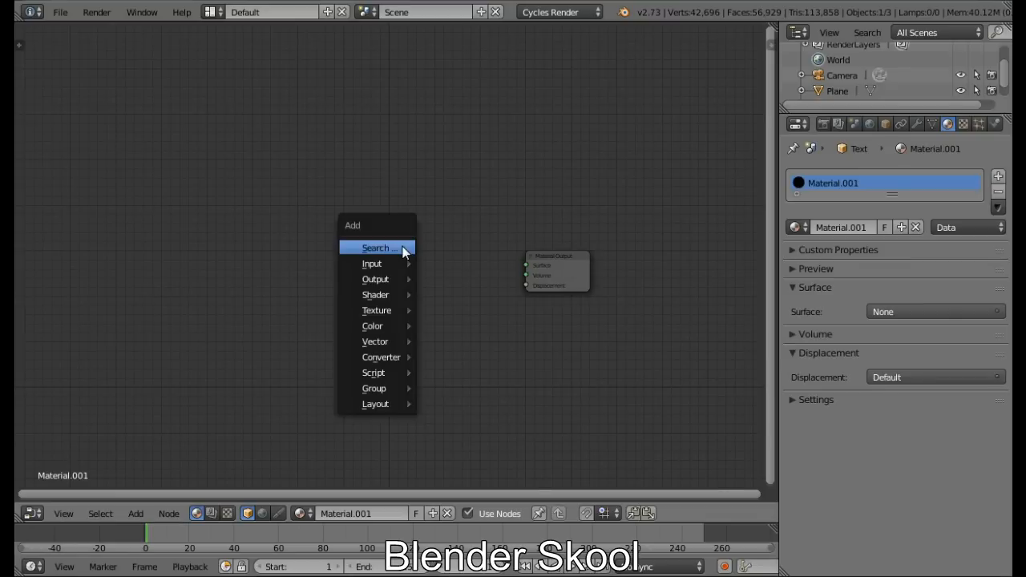
pyautogui.moveTo(396, 294)
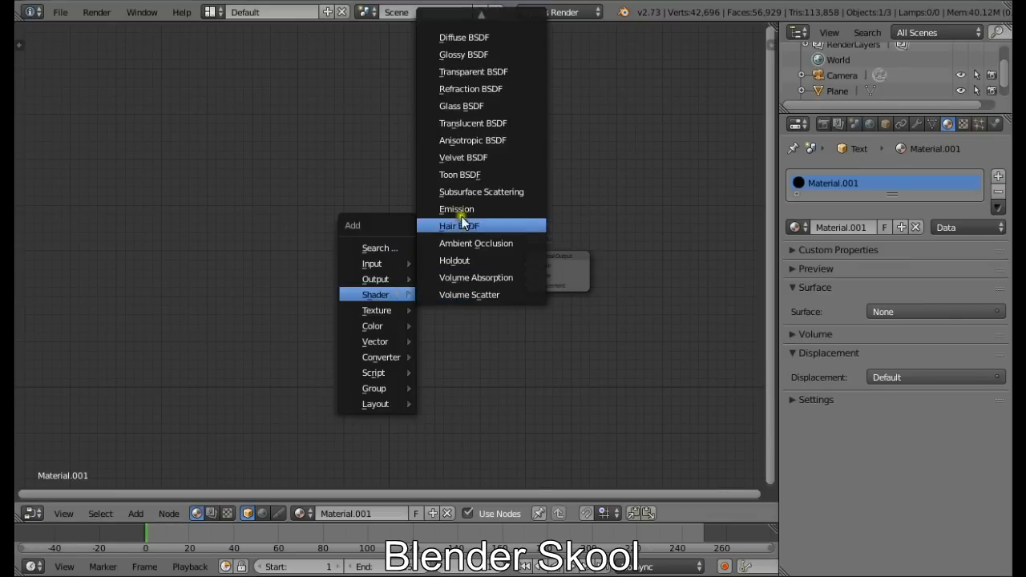
pyautogui.click(491, 209)
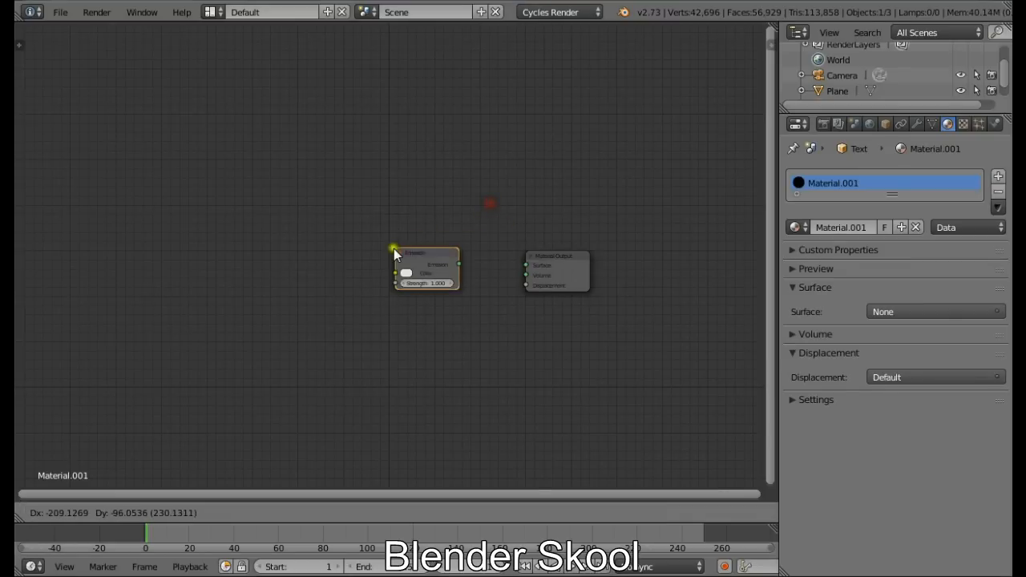
pyautogui.click(345, 256)
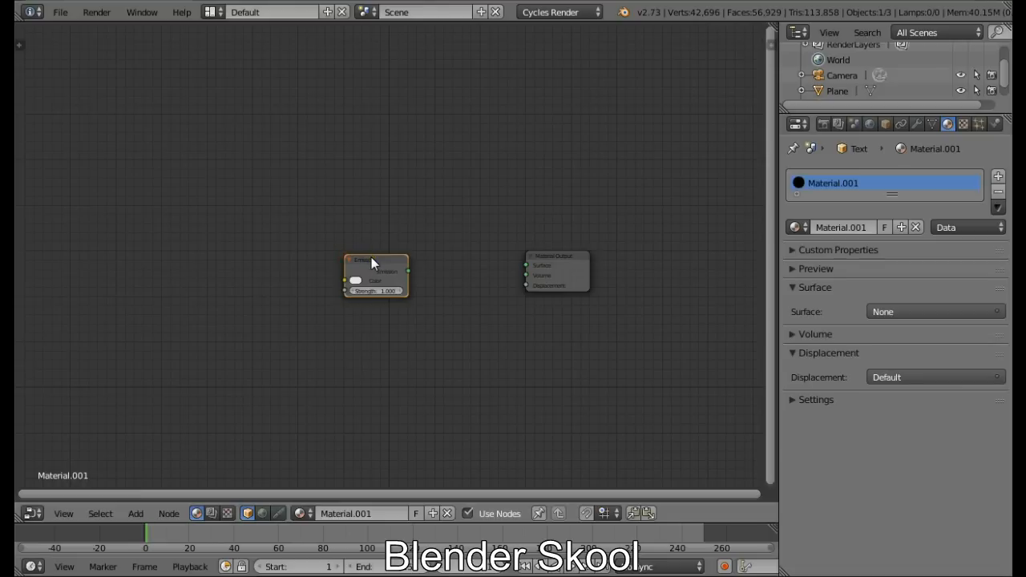
pyautogui.hotkey('shift', 'd')
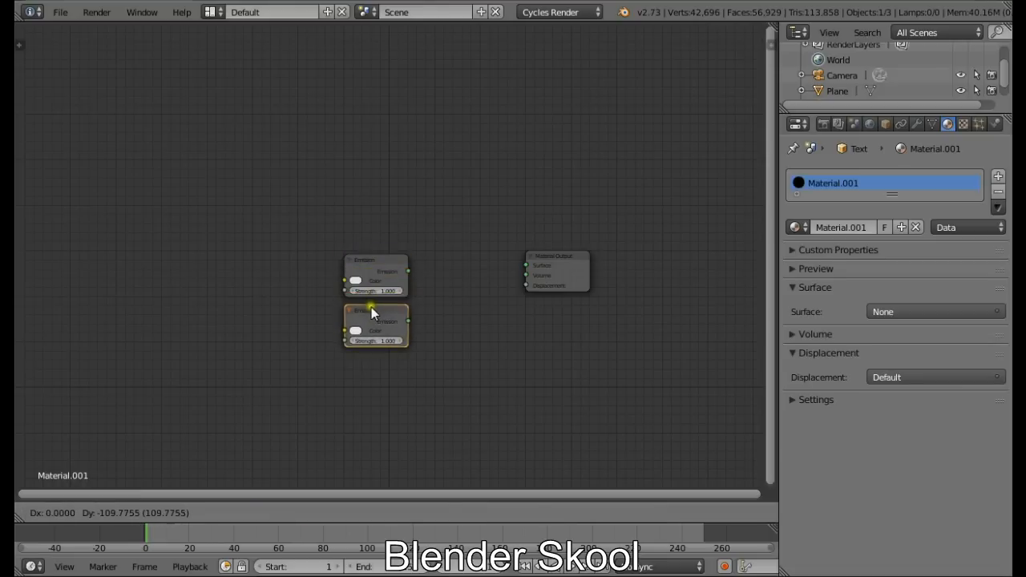
pyautogui.click(371, 307)
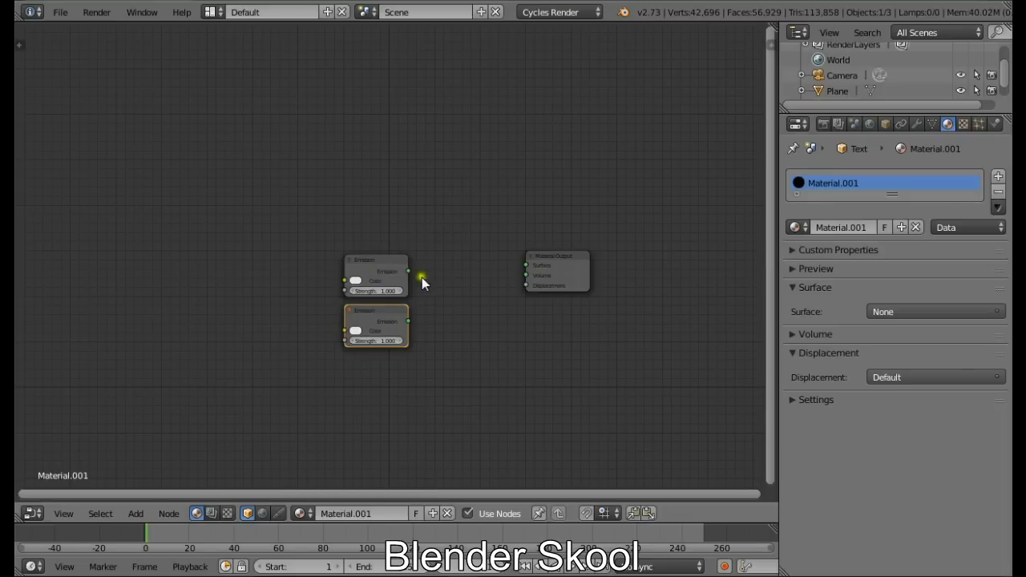
# Add a Mix Shader, feed both Emission nodes into it, and connect its output to the Material Output's Surface input
pyautogui.hotkey('shift', 'a')
pyautogui.moveTo(456, 202)
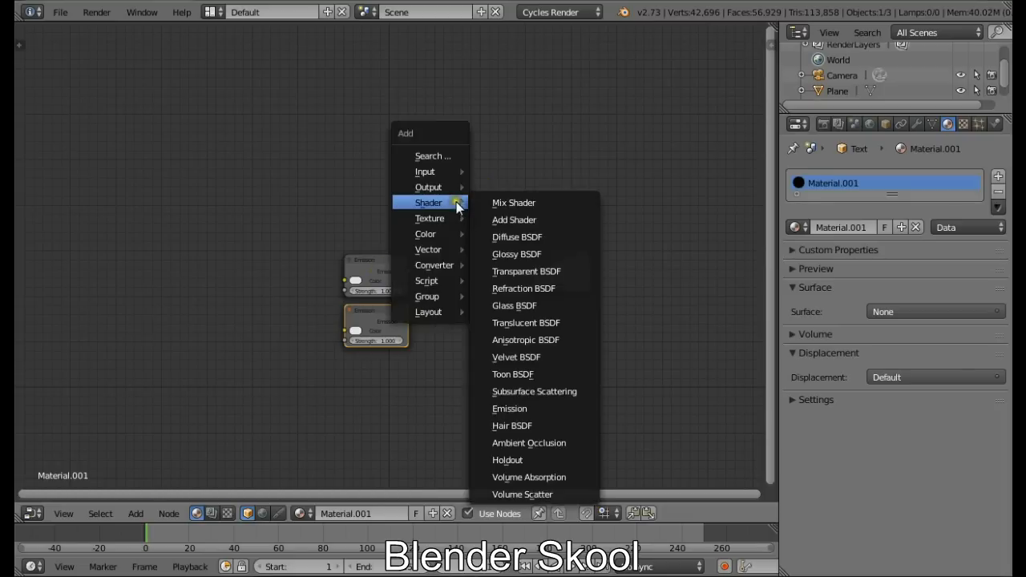
pyautogui.click(498, 202)
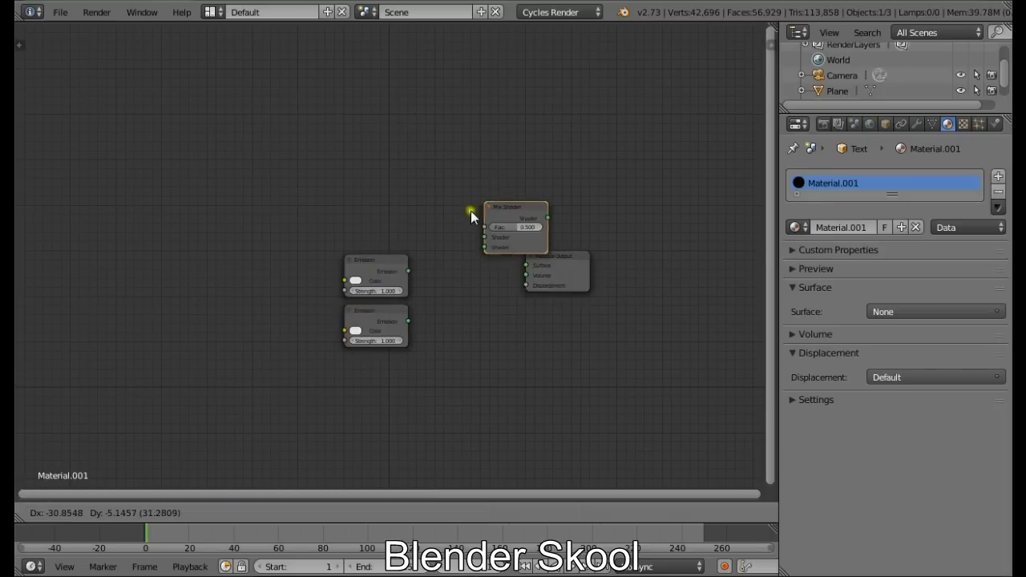
pyautogui.click(445, 251)
pyautogui.moveTo(409, 272); pyautogui.dragTo(446, 286)
pyautogui.moveTo(409, 322); pyautogui.dragTo(446, 295)
pyautogui.moveTo(510, 266); pyautogui.dragTo(625, 258)
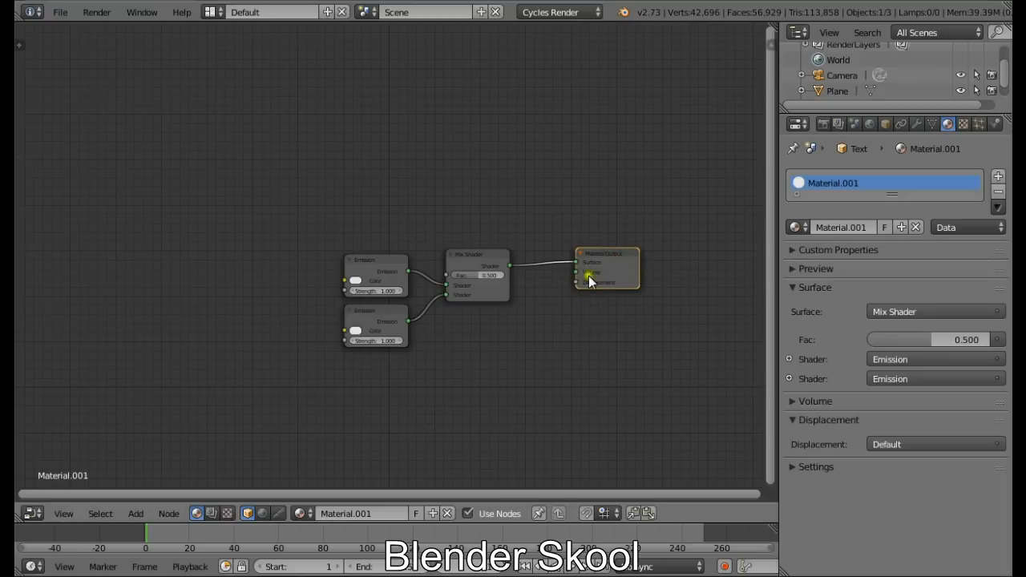
# Color the upper Emission node orange (R 1.000, G 0.109, B 0.000) and the lower Emission node blue
pyautogui.moveTo(518, 315)
pyautogui.mouseDown(button='middle')
pyautogui.moveTo(567, 316)
pyautogui.moveTo(518, 299)
pyautogui.mouseUp(button='middle')
pyautogui.click(392, 294)
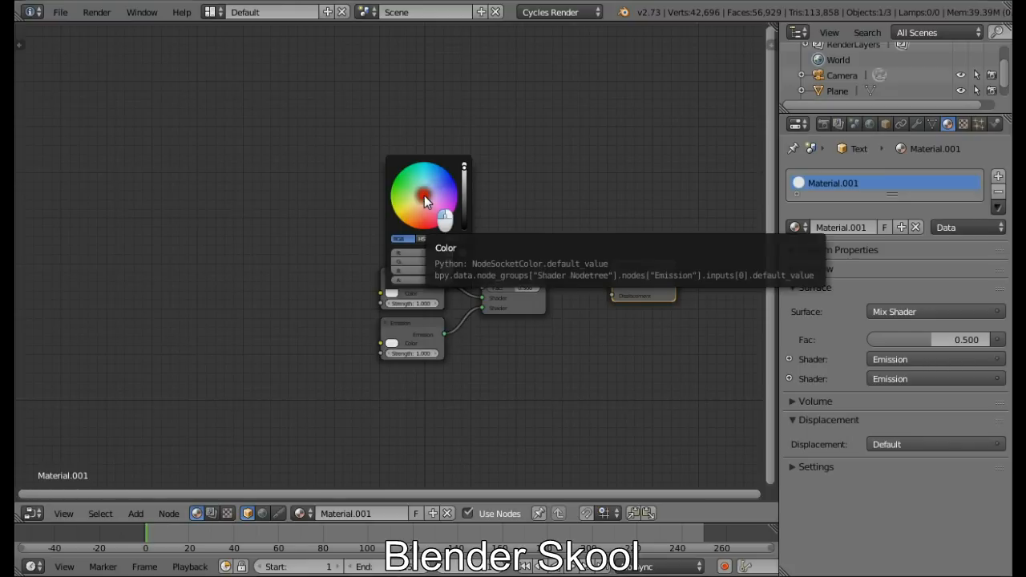
pyautogui.moveTo(424, 196)
pyautogui.mouseDown()
pyautogui.moveTo(418, 225)
pyautogui.moveTo(466, 167)
pyautogui.moveTo(462, 121)
pyautogui.mouseUp()
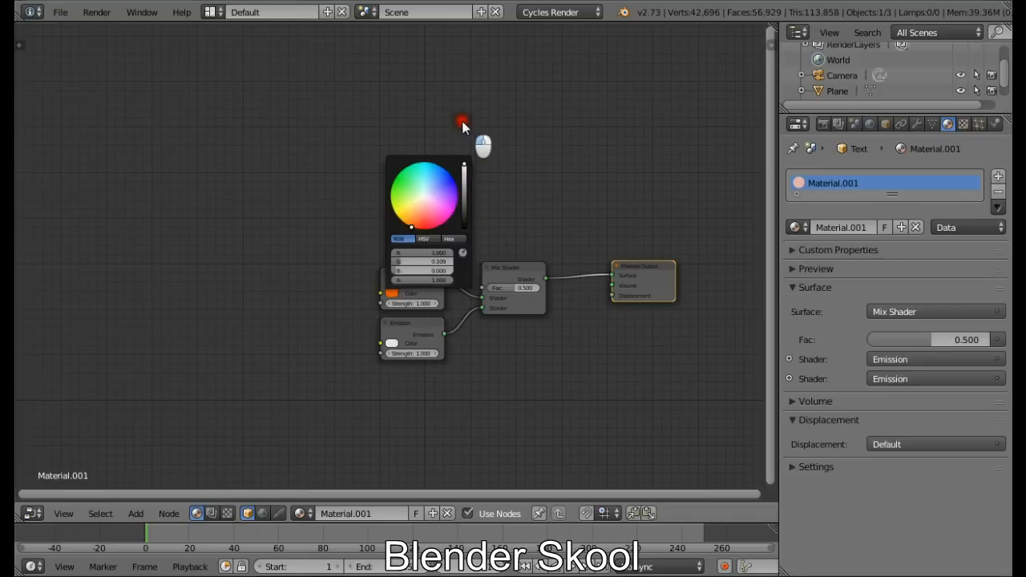
pyautogui.click(392, 343)
pyautogui.moveTo(423, 247); pyautogui.dragTo(449, 196)
pyautogui.click(464, 214)
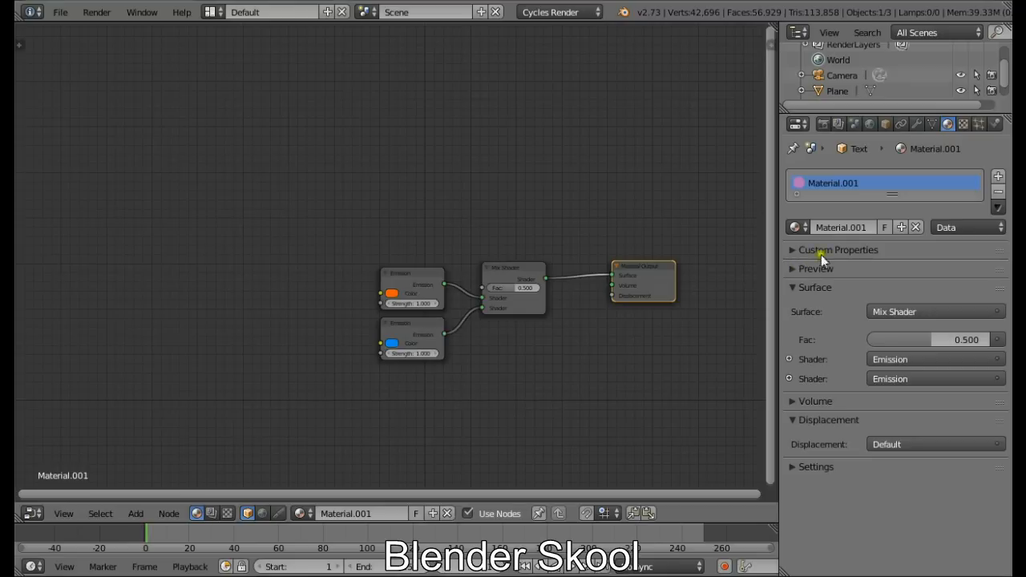
# Rename the text's material as Glow
pyautogui.press('capslock')
pyautogui.write('G')
pyautogui.press('capslock')
pyautogui.write('low')
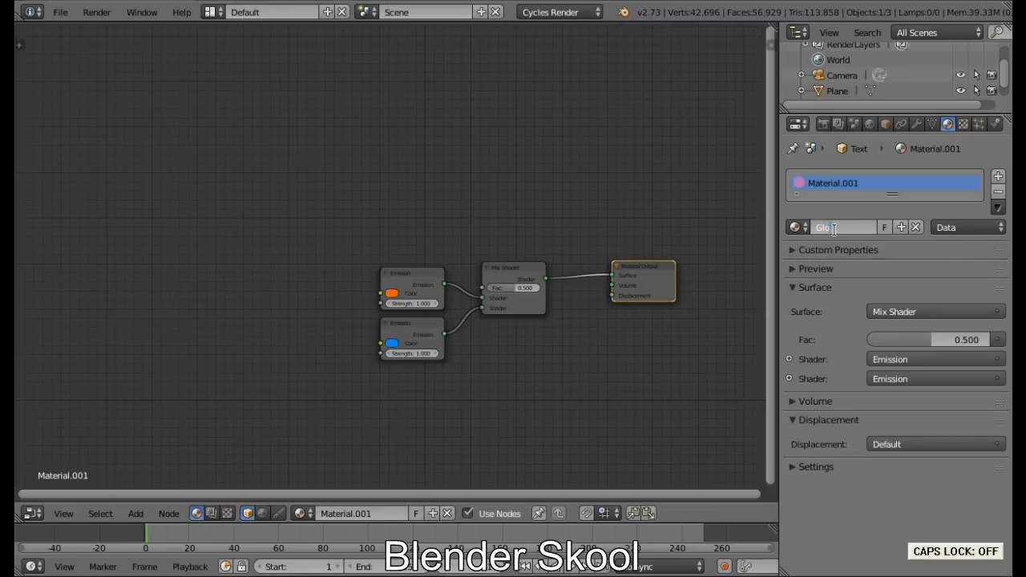
pyautogui.press('Return')
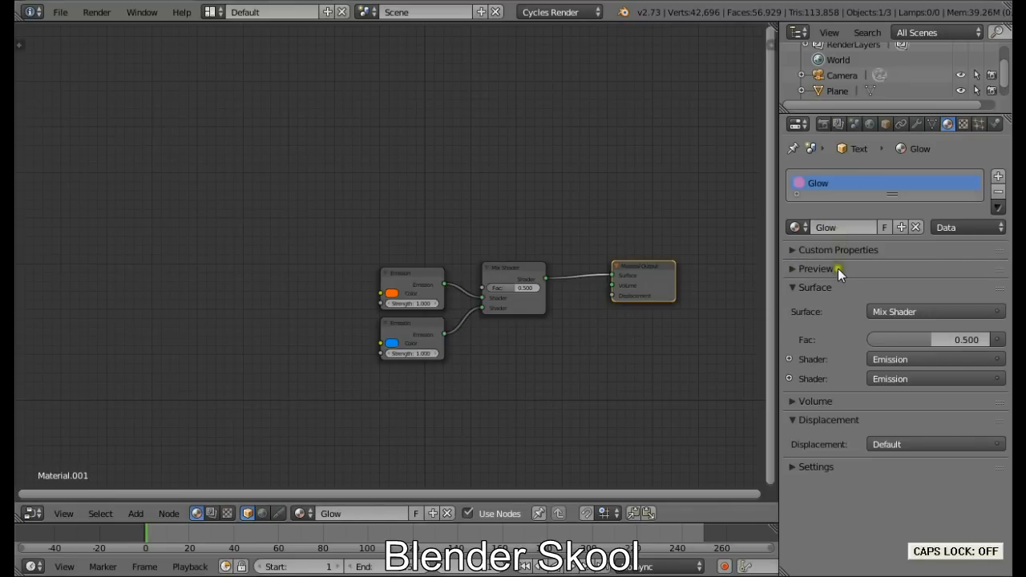
# Add a Gradient Texture node above the Emission nodes and connect its Fac output to the Mix Shader's Fac input
pyautogui.click(835, 269)
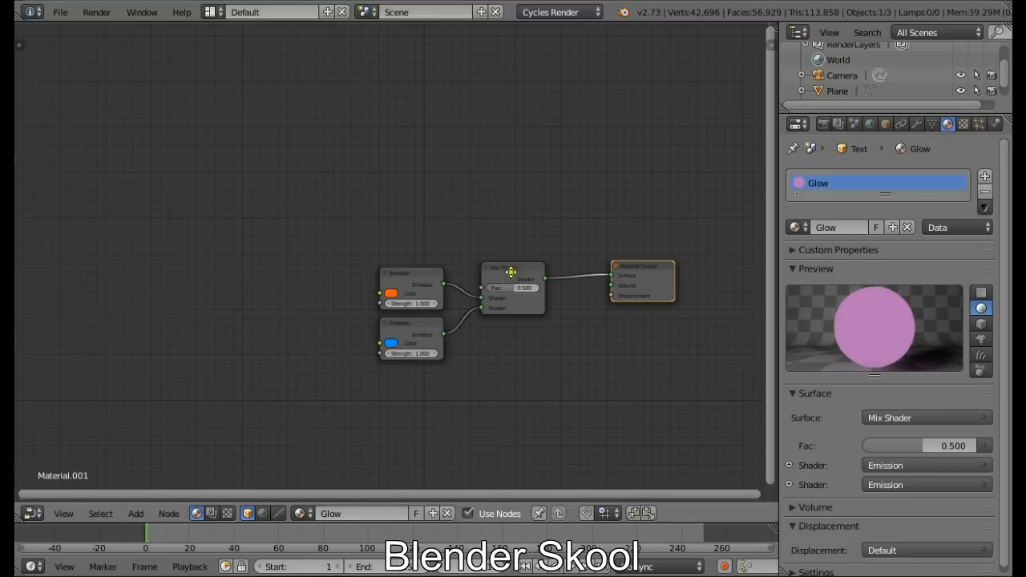
pyautogui.moveTo(510, 275); pyautogui.dragTo(483, 278, button='middle')
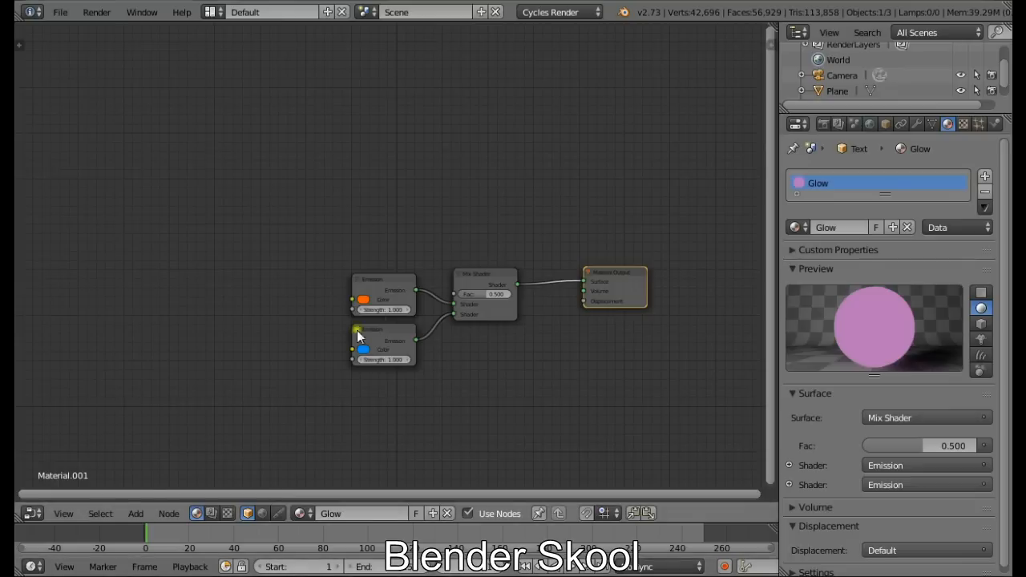
pyautogui.moveTo(453, 294); pyautogui.dragTo(442, 271)
pyautogui.hotkey('shift', 'a')
pyautogui.moveTo(275, 121)
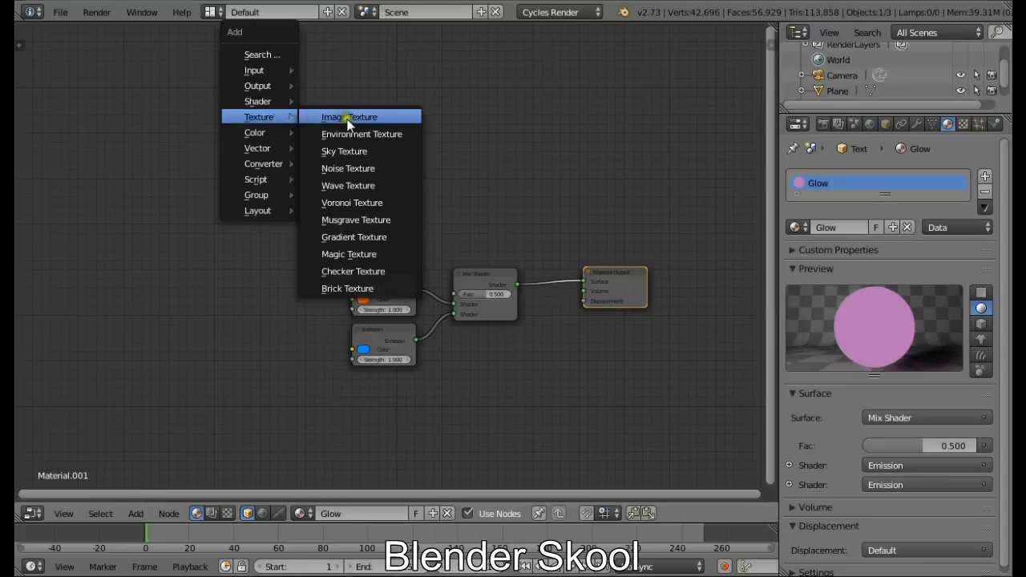
pyautogui.click(359, 237)
pyautogui.click(356, 207)
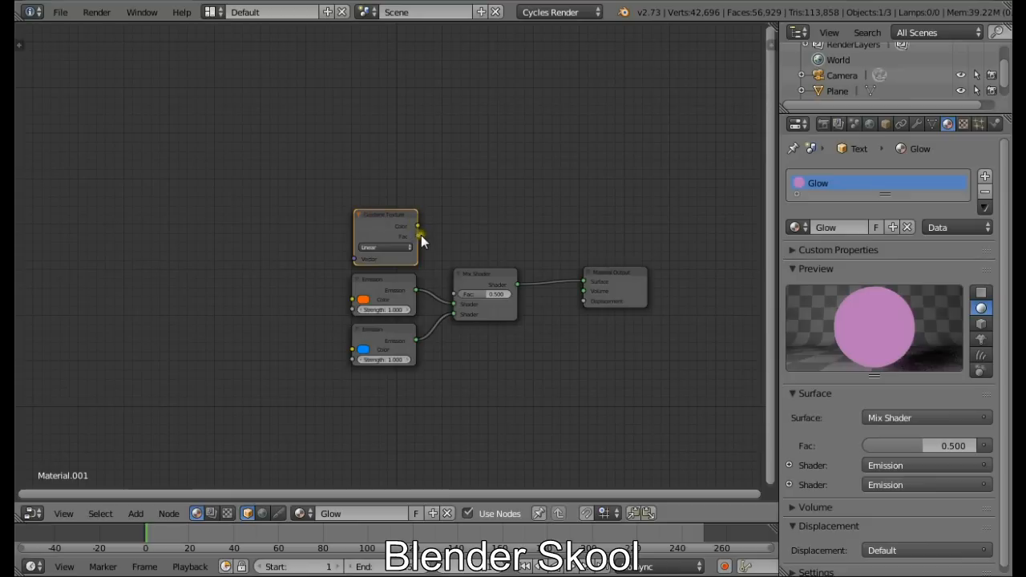
pyautogui.moveTo(419, 235); pyautogui.dragTo(454, 294)
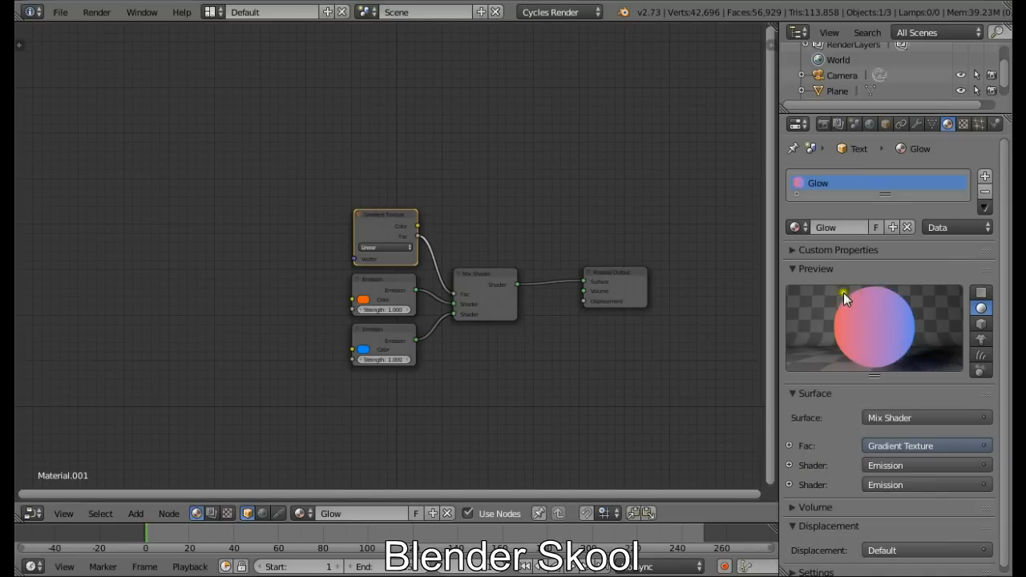
pyautogui.click(810, 268)
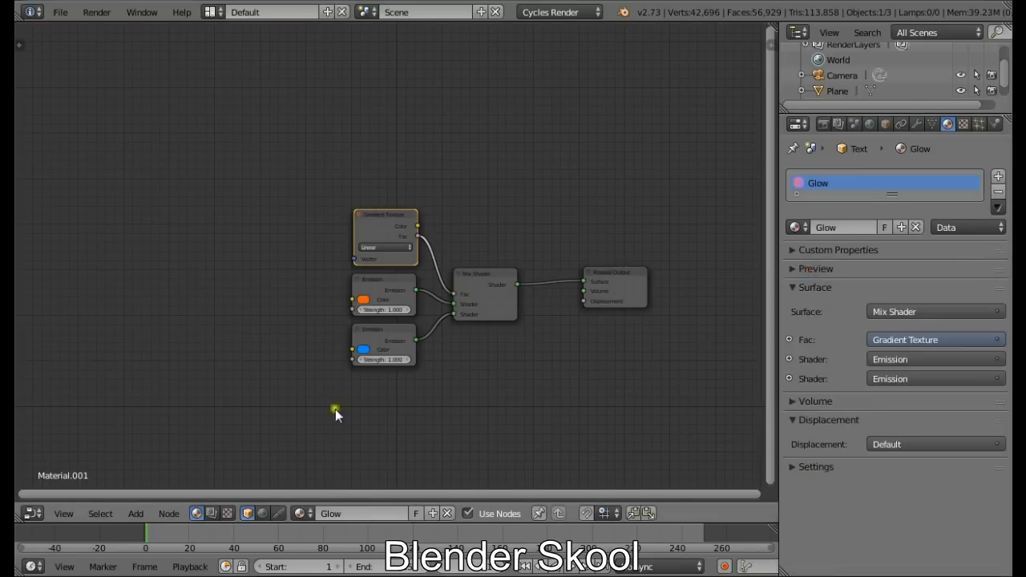
# Return to the 3D View in solid shading and select the floor plane
pyautogui.click(33, 511)
pyautogui.click(33, 496)
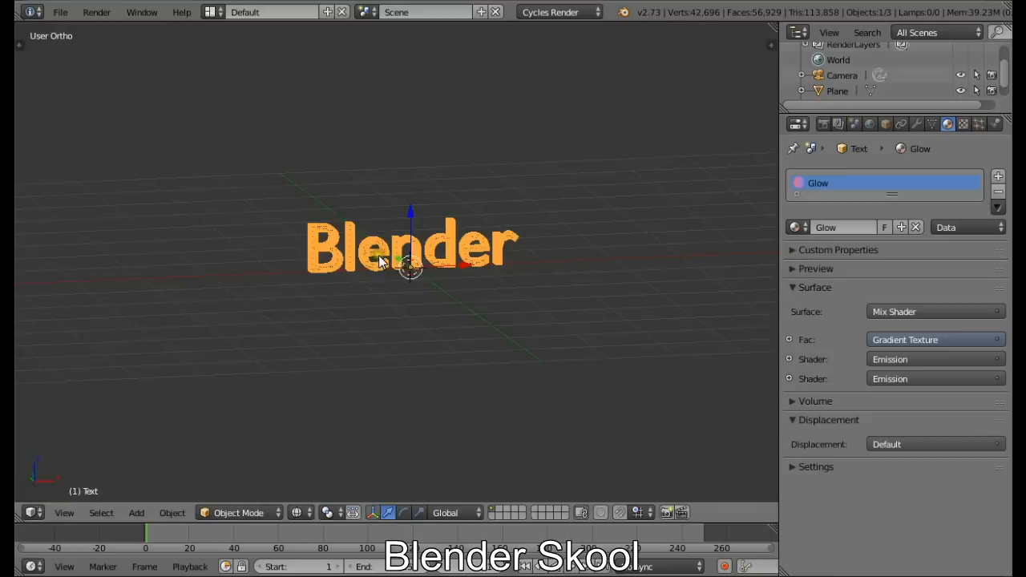
pyautogui.scroll(-3, 382, 262)
pyautogui.press('z')
pyautogui.scroll(-3, 379, 256)
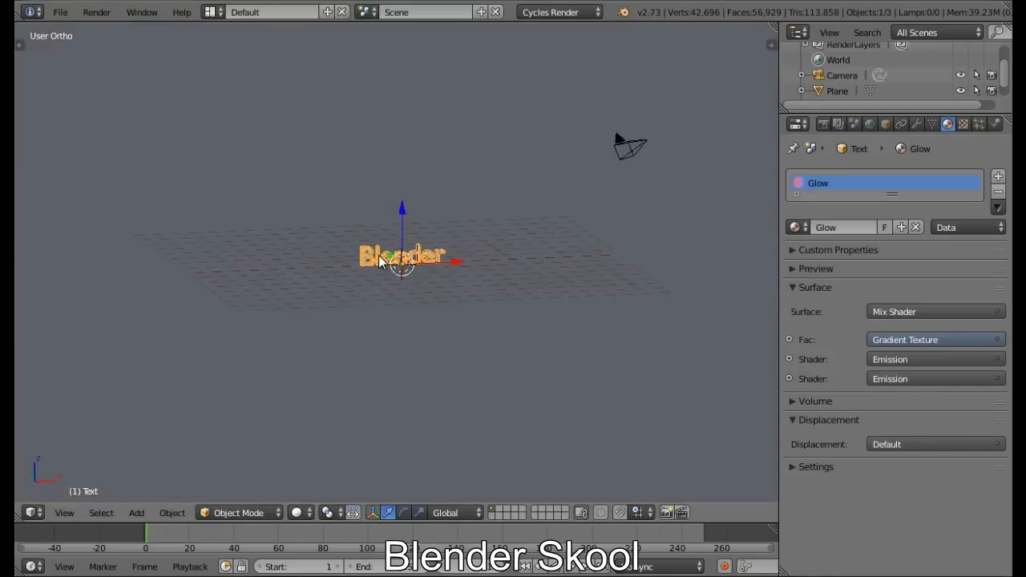
pyautogui.rightClick(469, 330)
pyautogui.scroll(3, 469, 330)
pyautogui.scroll(2, 469, 332)
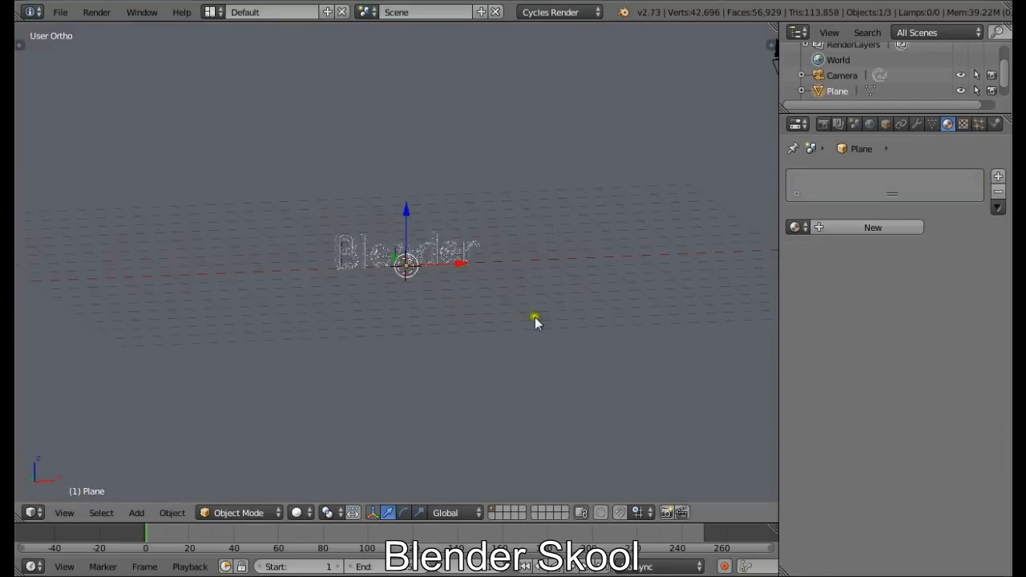
# Give the floor plane a new material with a Glossy BSDF surface and roughness 0.050, and save the file
pyautogui.click(873, 227)
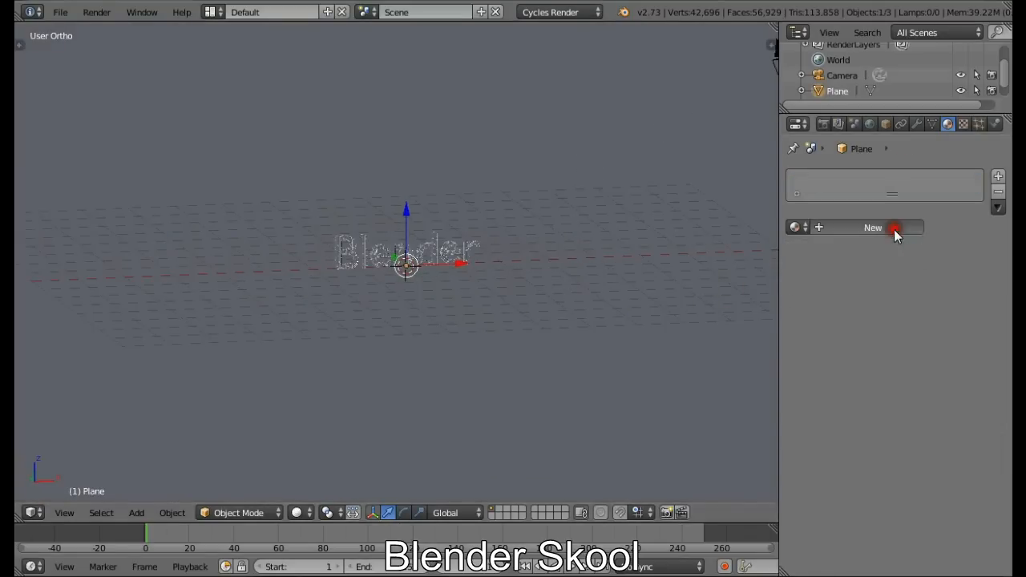
pyautogui.click(894, 311)
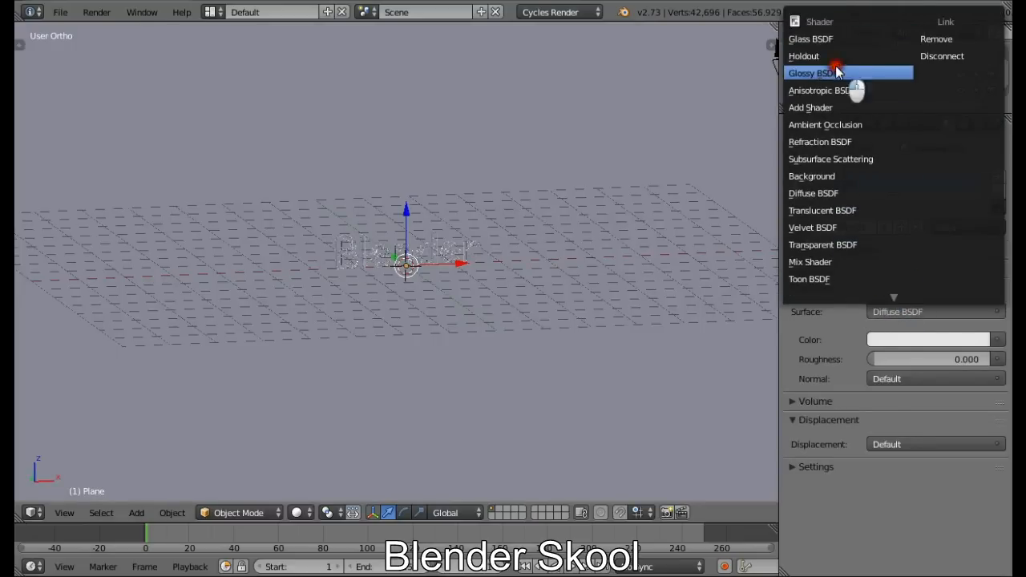
pyautogui.click(839, 73)
pyautogui.click(917, 373)
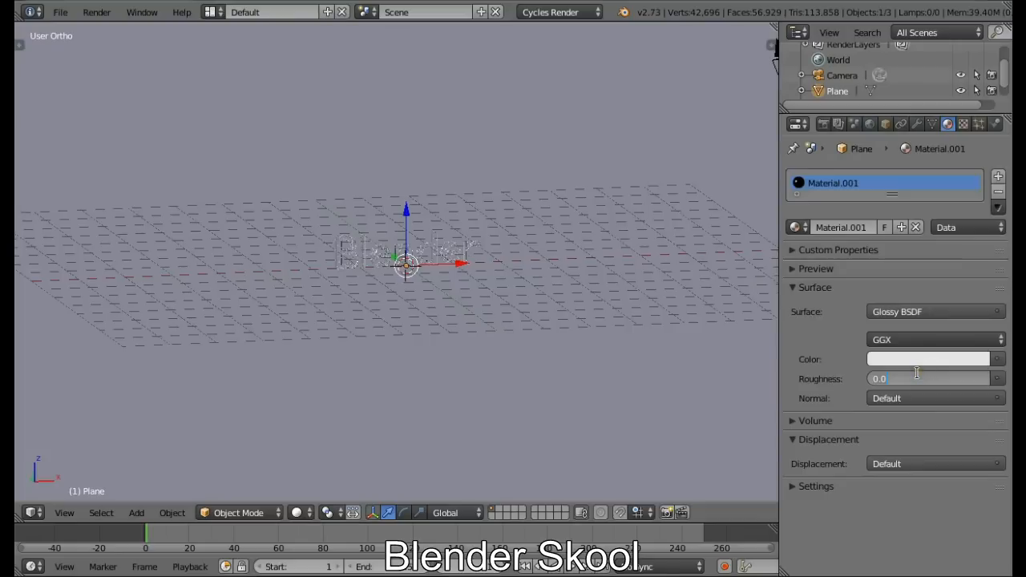
pyautogui.press('Return')
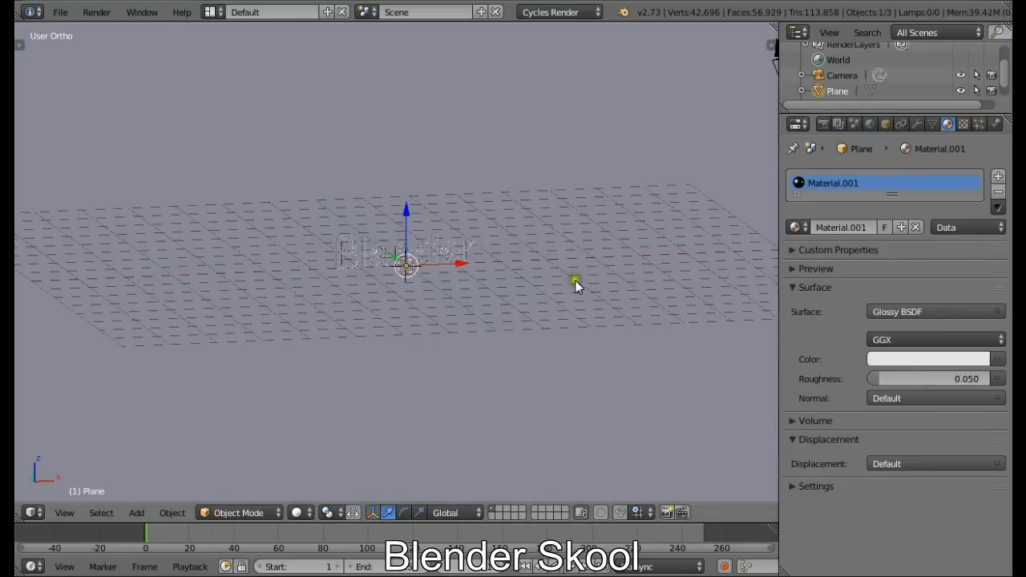
pyautogui.hotkey('ctrl', 's')
pyautogui.click(551, 235)
# Look through the scene camera and enable Lock Camera to View
pyautogui.scroll(6, 487, 274)
pyautogui.scroll(-3, 486, 275)
pyautogui.scroll(1, 478, 270)
pyautogui.click(64, 513)
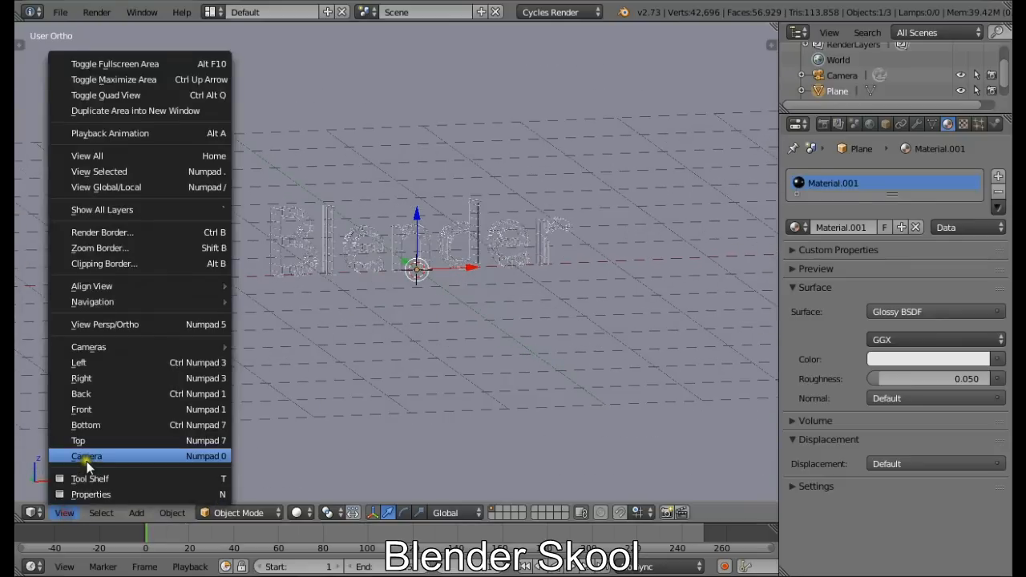
pyautogui.click(86, 458)
pyautogui.press('n')
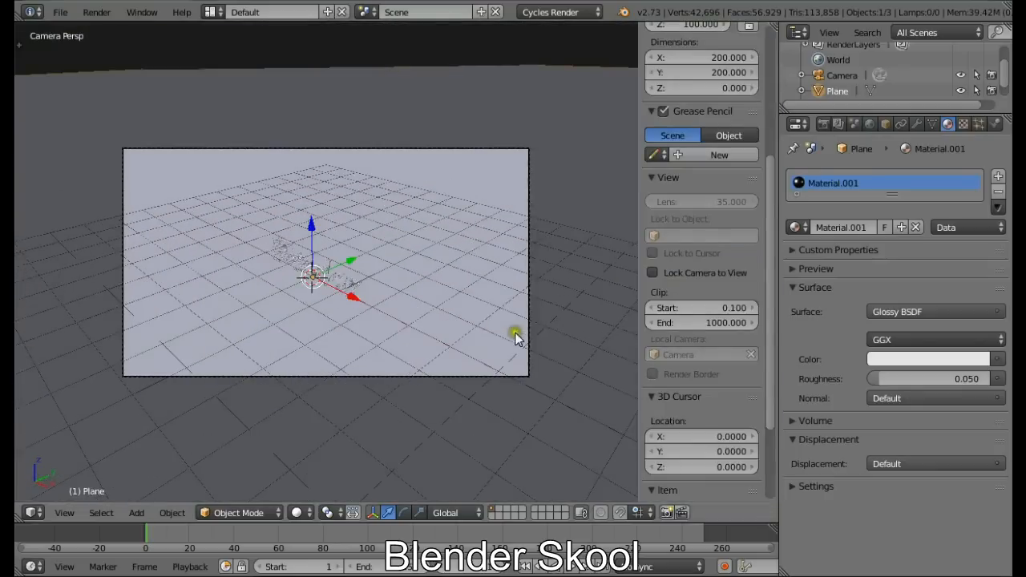
pyautogui.click(663, 272)
pyautogui.press('n')
# Reframe the camera to a low, closer frontal view of the whole text, and turn off Lock Camera to View
pyautogui.scroll(3, 390, 282)
pyautogui.moveTo(390, 282); pyautogui.dragTo(475, 281, button='middle')
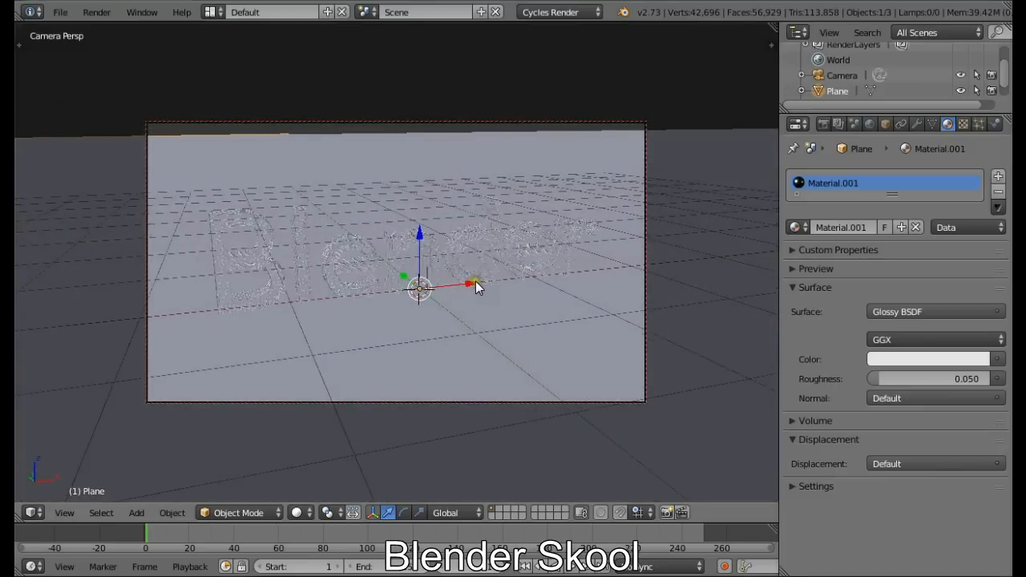
pyautogui.press('n')
pyautogui.click(654, 274)
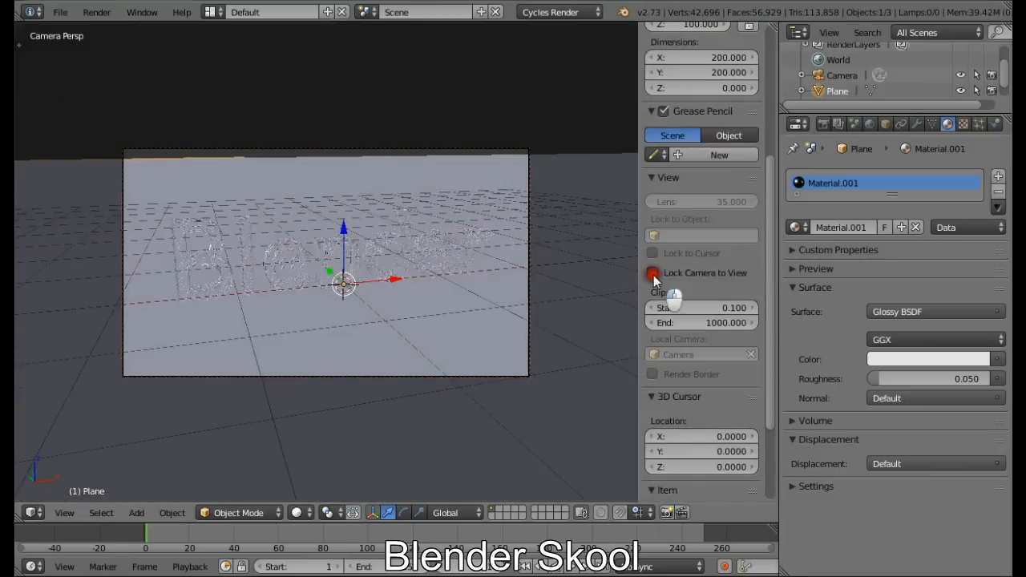
pyautogui.press('n')
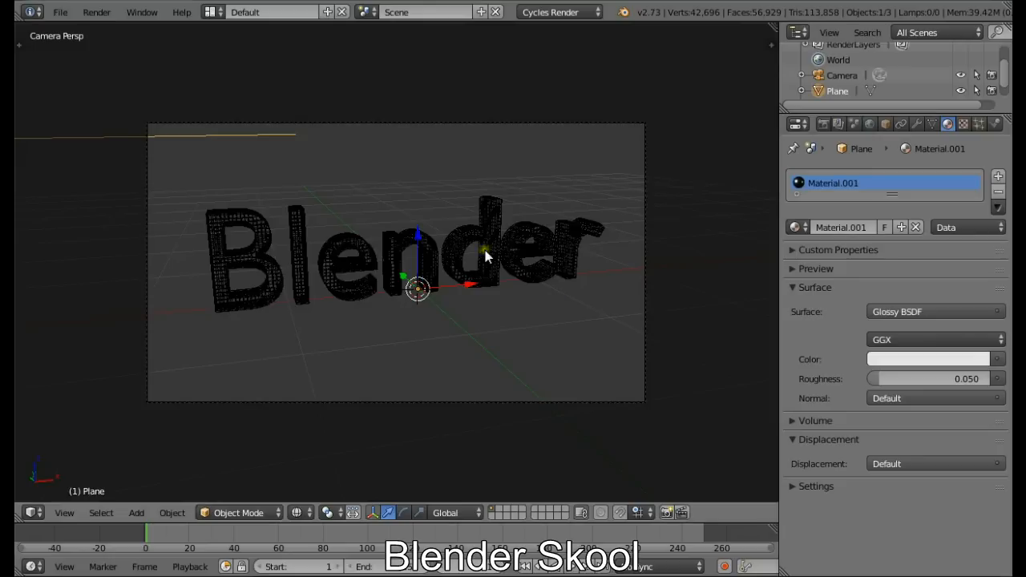
# Enable the Material Index pass for the render layer
pyautogui.click(839, 126)
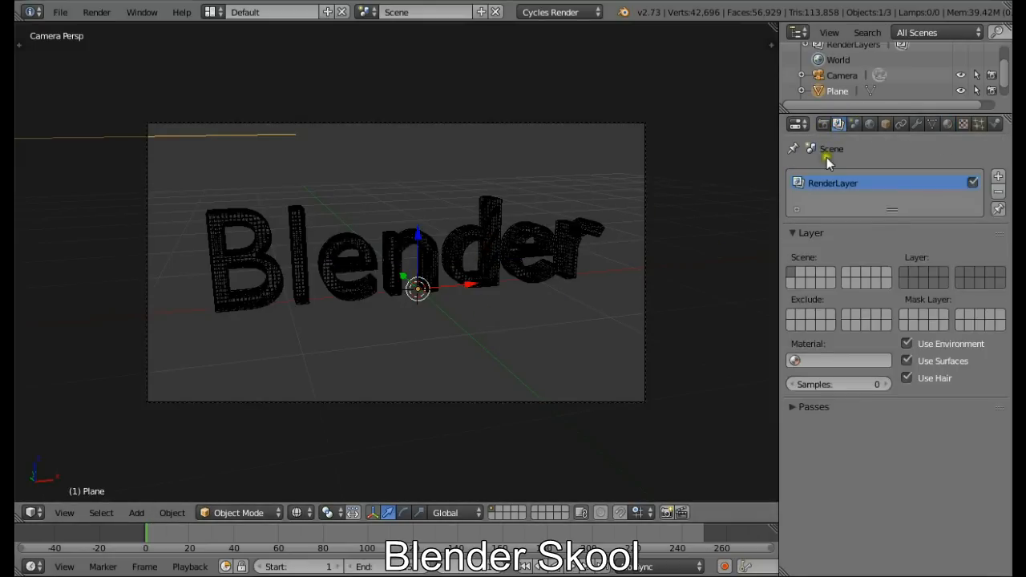
pyautogui.click(802, 408)
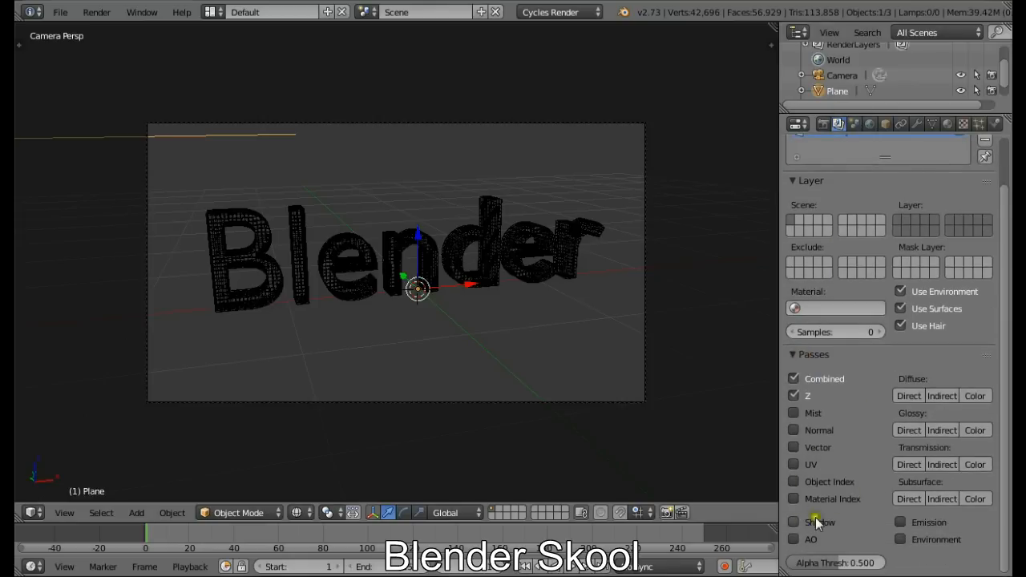
pyautogui.click(794, 499)
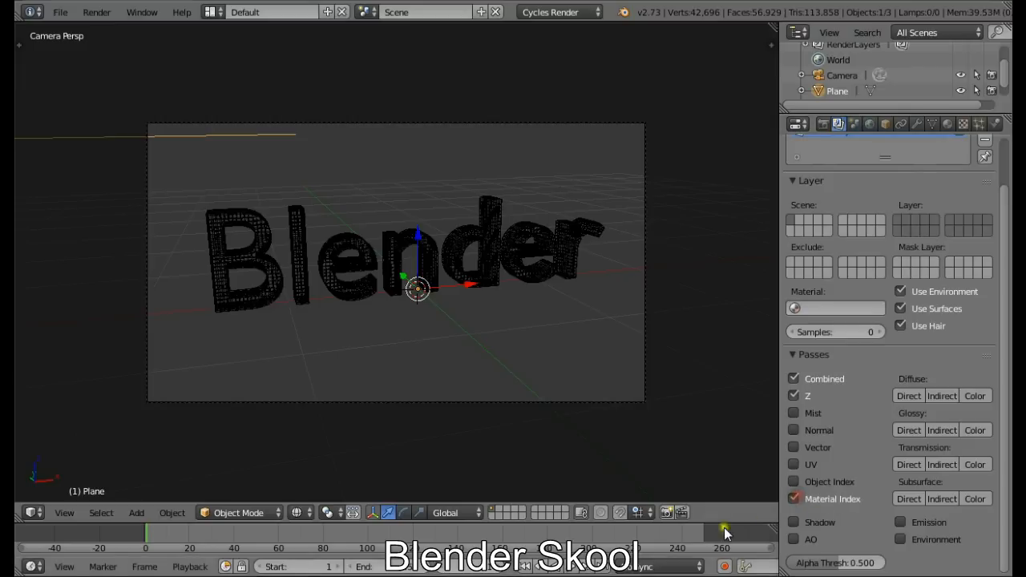
# Expand the settings of the text's Glow material to reach its Pass Index, and save over tutorial.blend
pyautogui.rightClick(518, 240)
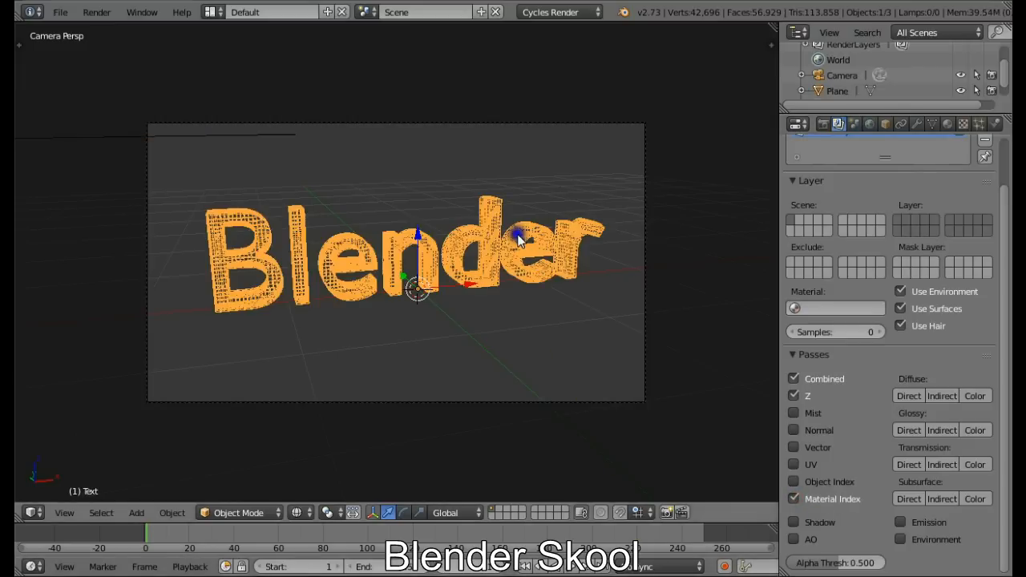
pyautogui.click(947, 126)
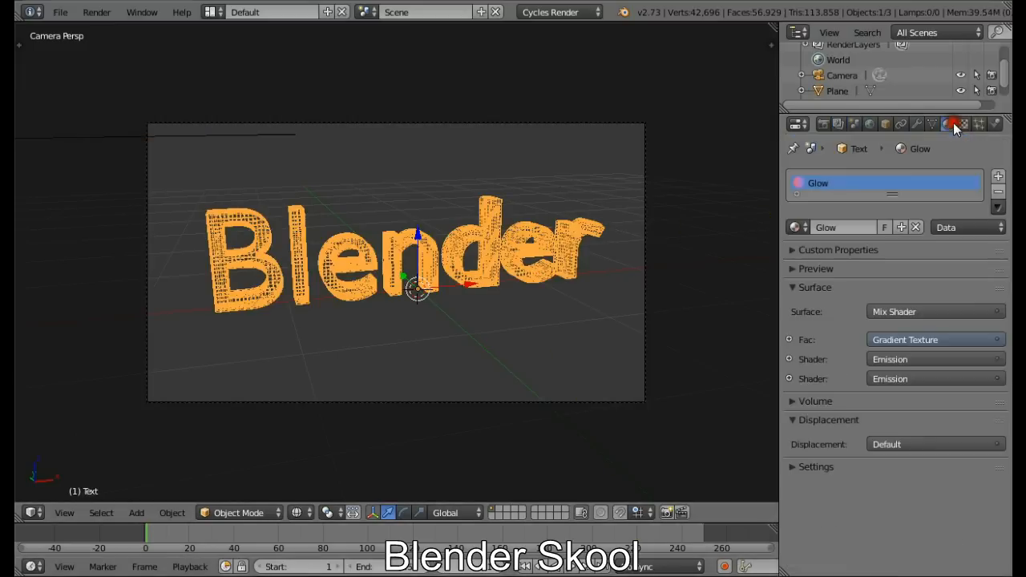
pyautogui.click(793, 468)
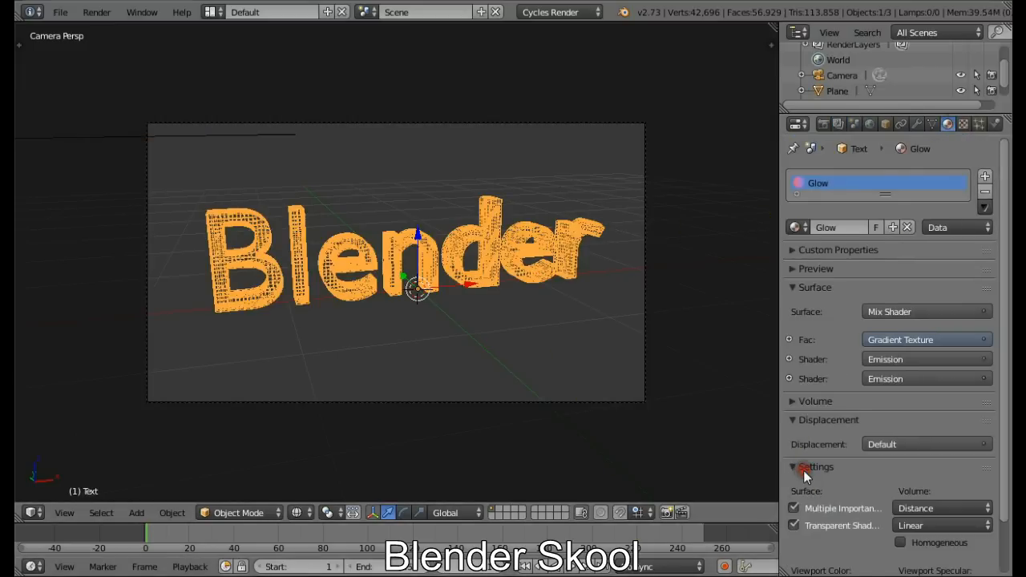
pyautogui.scroll(-3, 803, 470)
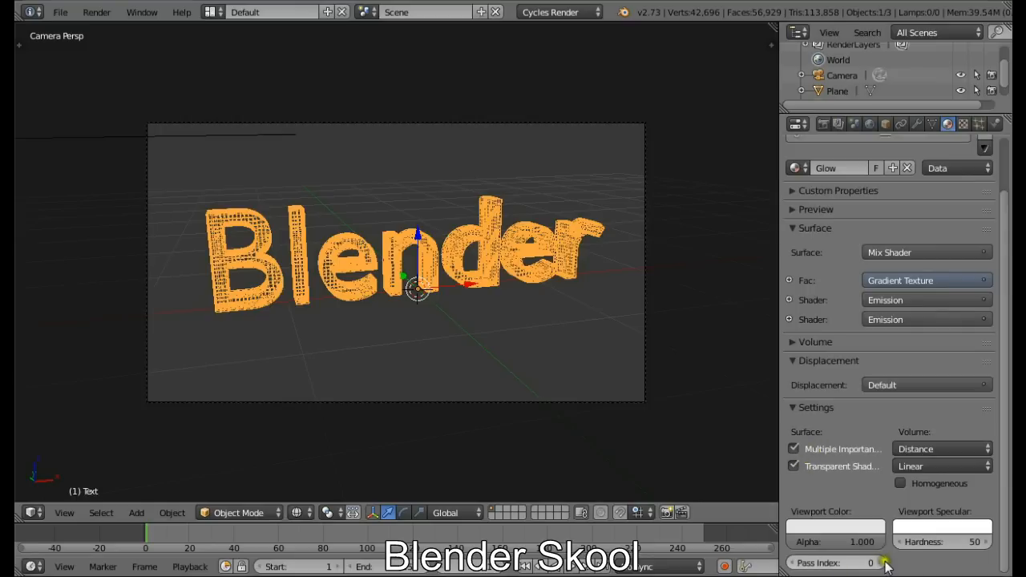
pyautogui.scroll(2, 828, 333)
pyautogui.scroll(2, 828, 333)
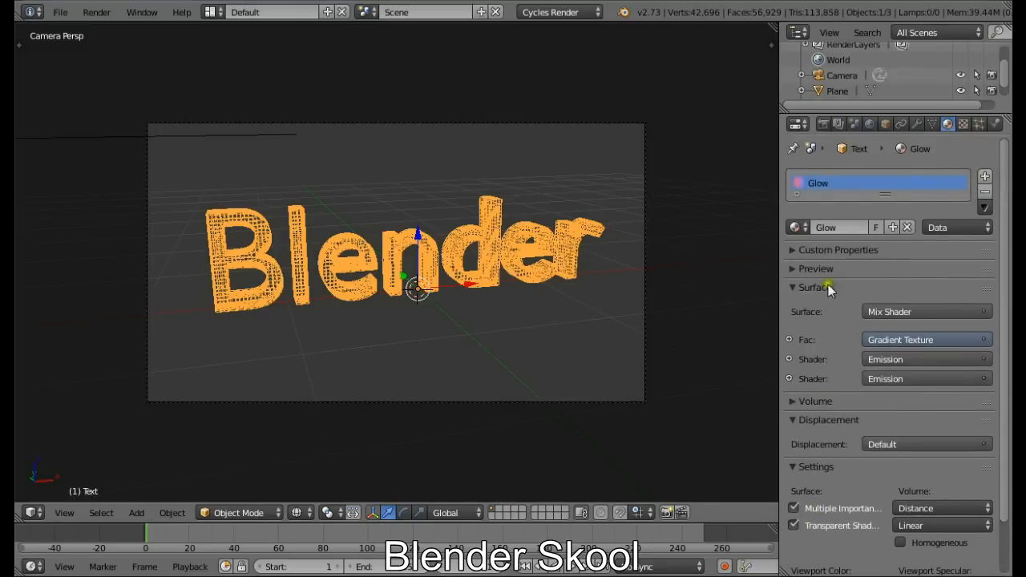
pyautogui.click(824, 125)
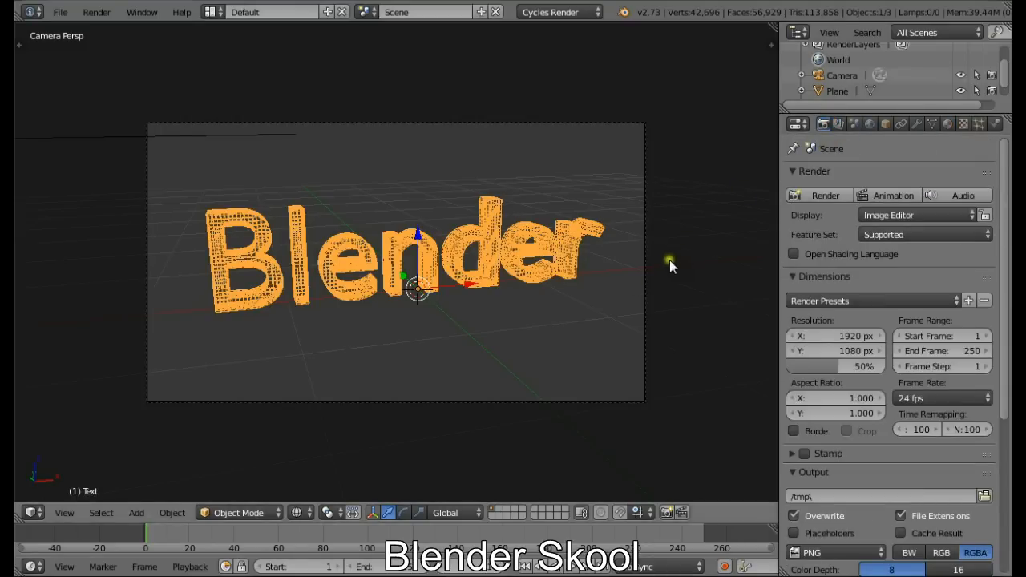
pyautogui.hotkey('ctrl', 's')
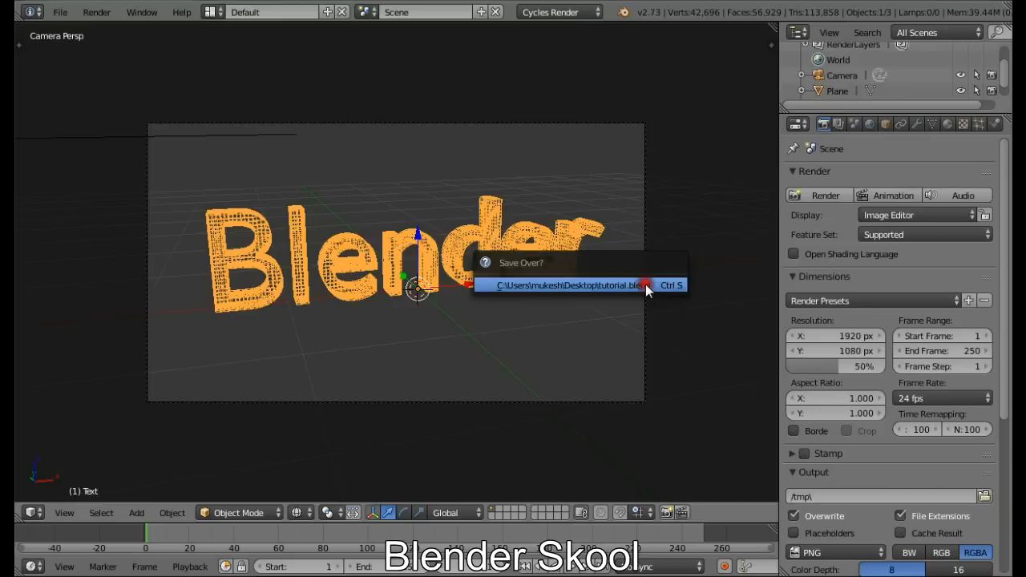
# Set the number of render samples in the Sampling settings and render the scene
pyautogui.scroll(-2, 895, 293)
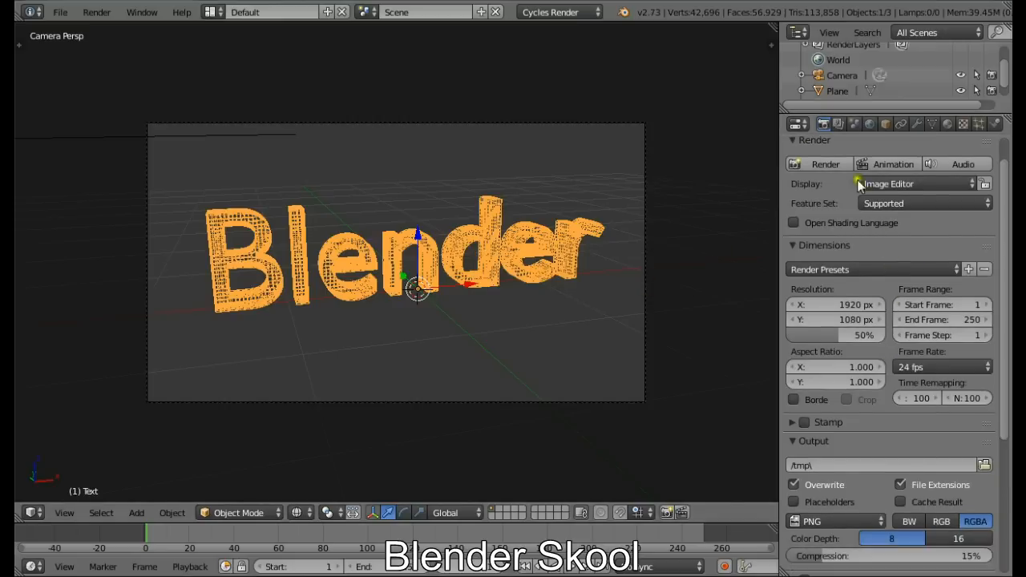
pyautogui.scroll(-6, 841, 264)
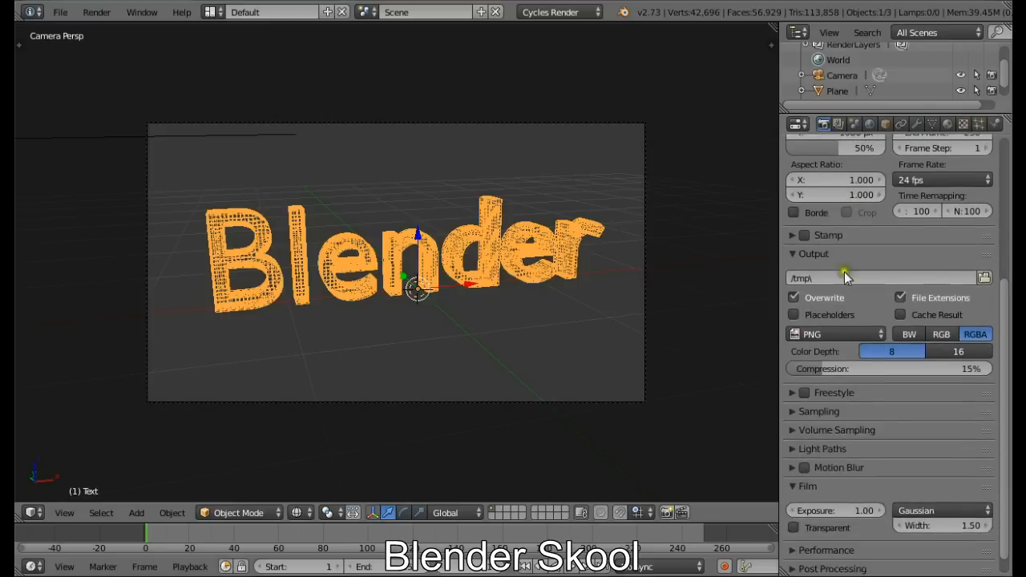
pyautogui.click(835, 412)
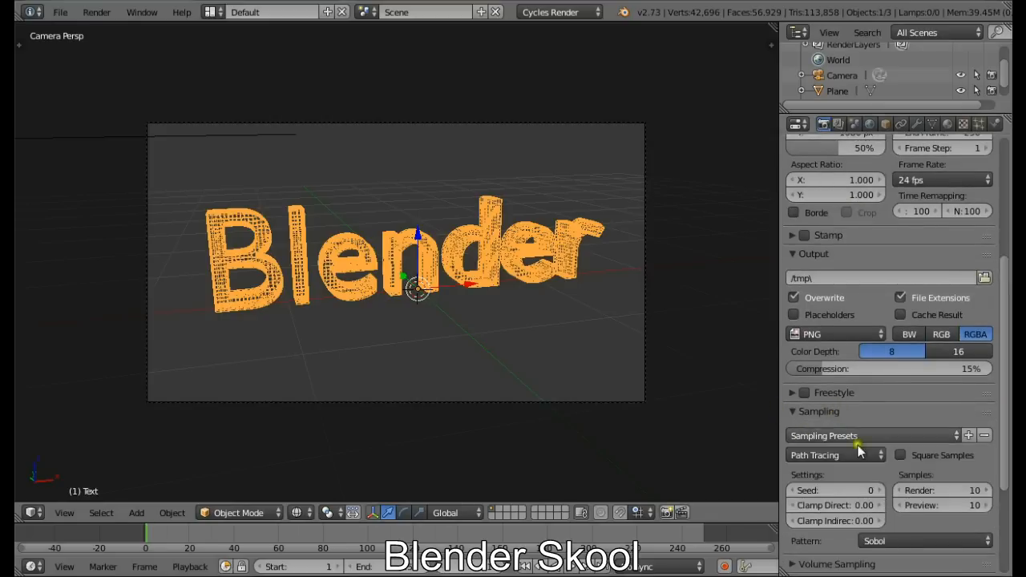
pyautogui.click(928, 492)
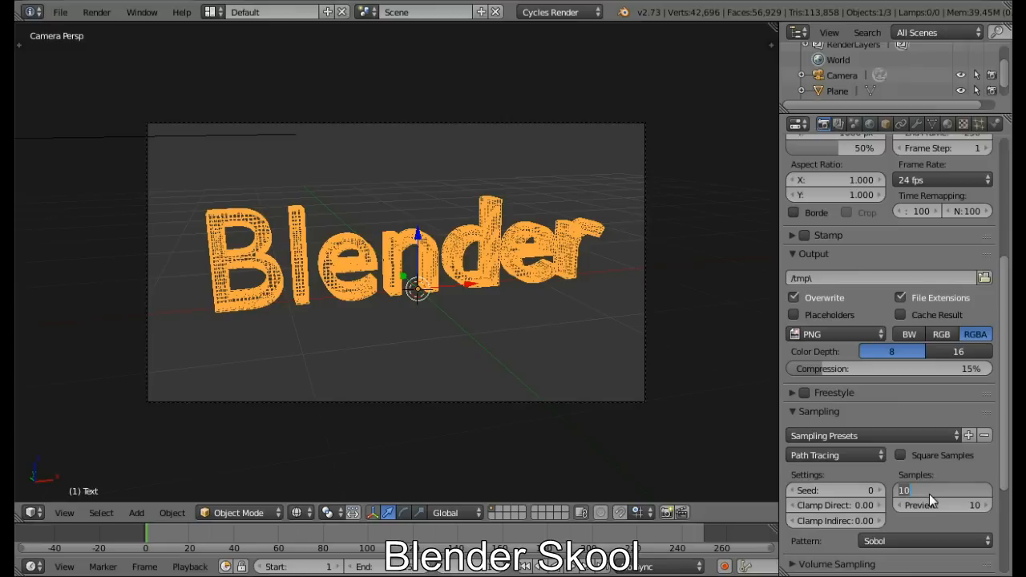
pyautogui.press('Return')
pyautogui.scroll(7, 930, 494)
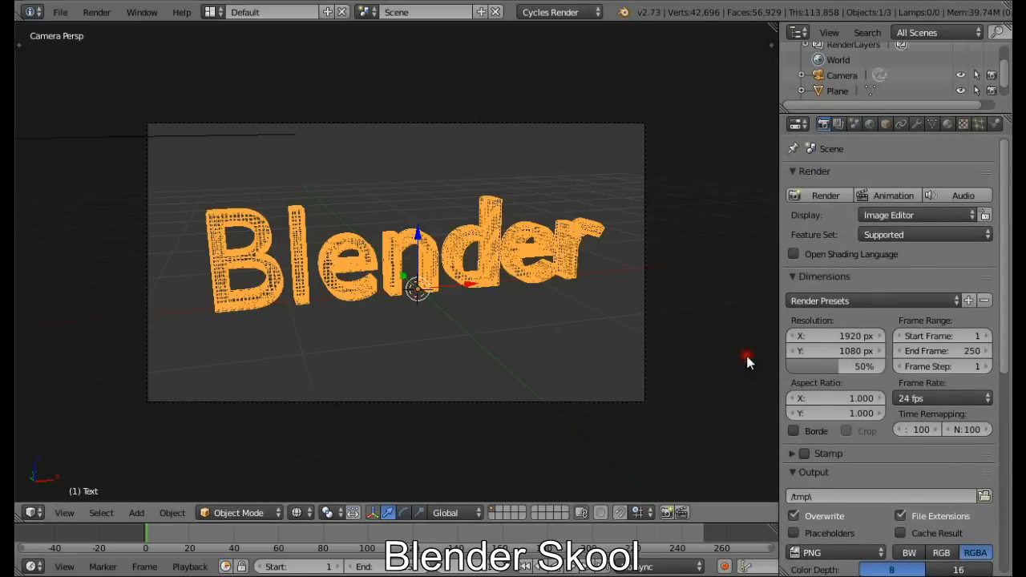
pyautogui.click(837, 193)
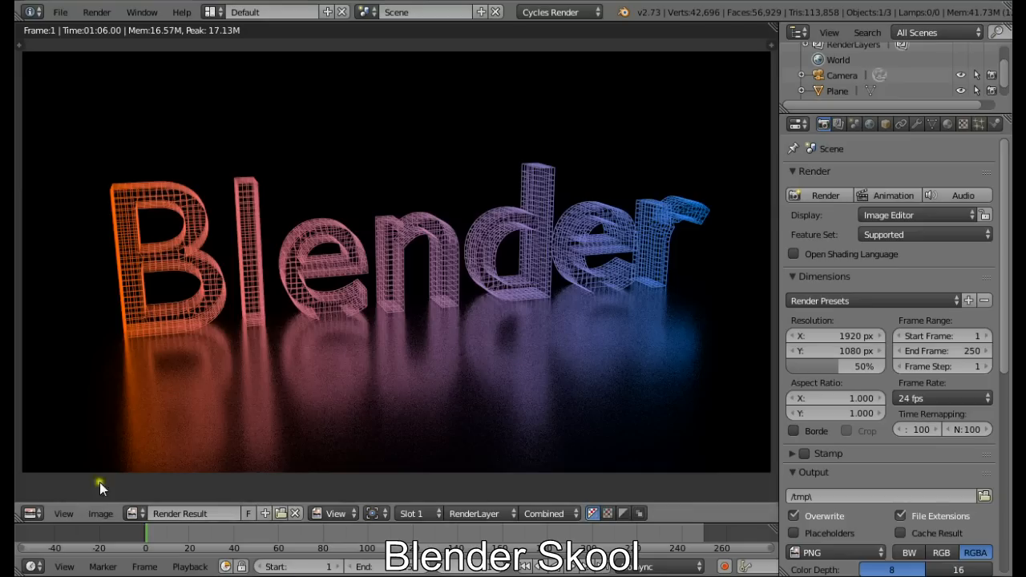
# Switch the render view area to the compositing node editor and enable Use Nodes
pyautogui.click(33, 515)
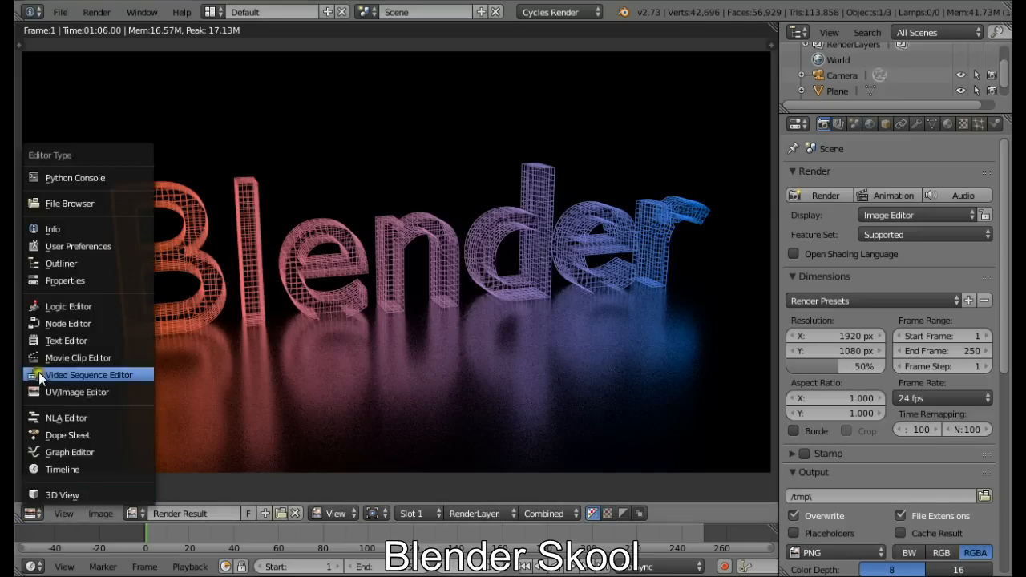
pyautogui.click(51, 325)
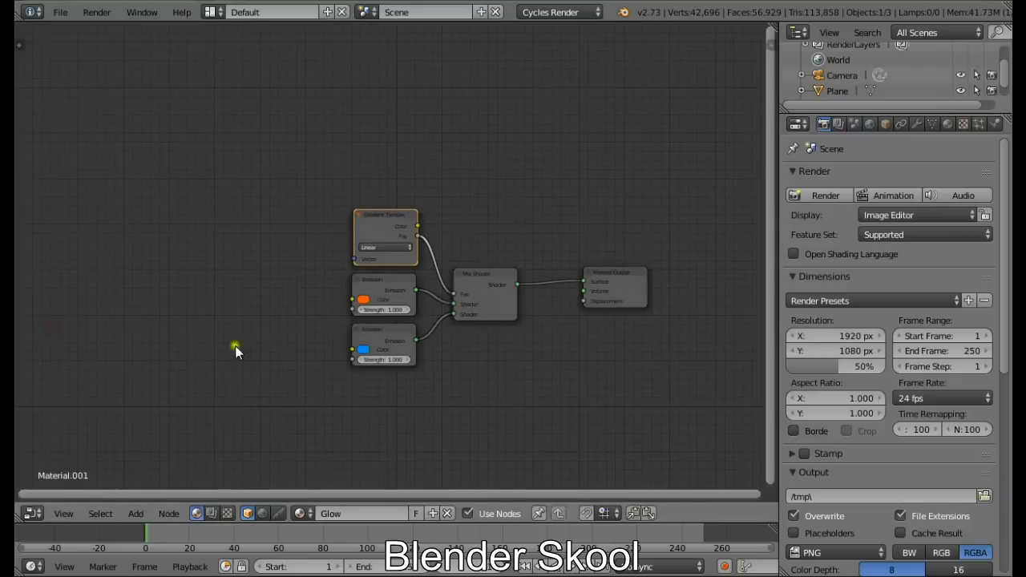
pyautogui.click(211, 513)
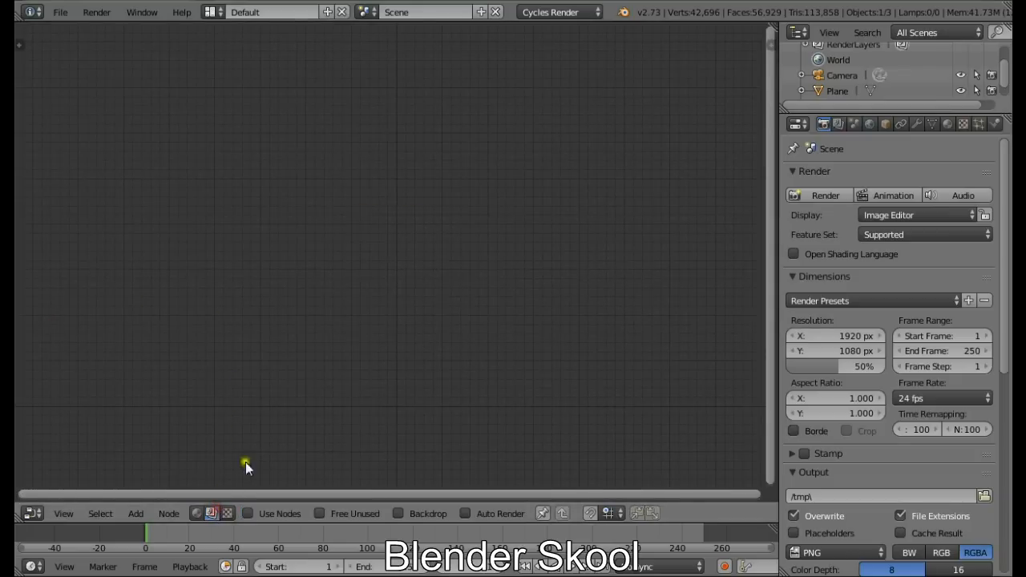
pyautogui.click(248, 513)
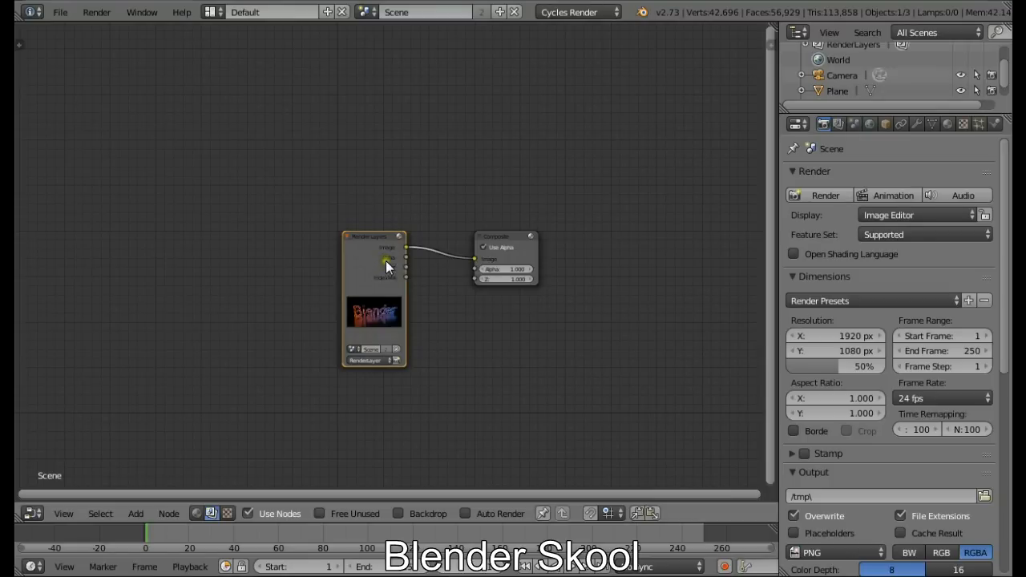
# Spread the Render Layers and Composite nodes far apart to make room between them
pyautogui.moveTo(386, 260); pyautogui.dragTo(105, 240)
pyautogui.moveTo(519, 239); pyautogui.dragTo(753, 243)
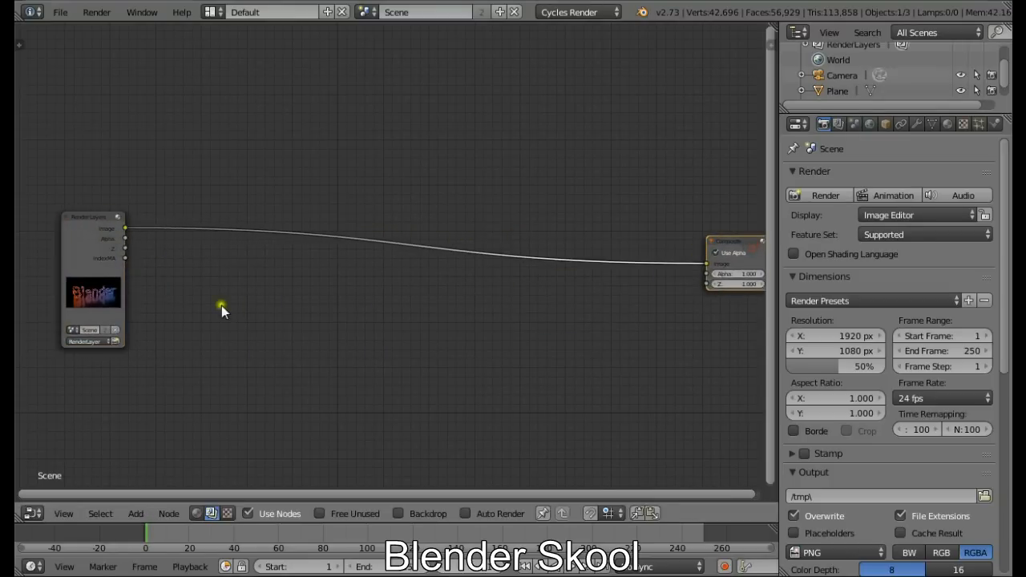
pyautogui.moveTo(135, 285); pyautogui.dragTo(252, 284, button='middle')
pyautogui.click(231, 233)
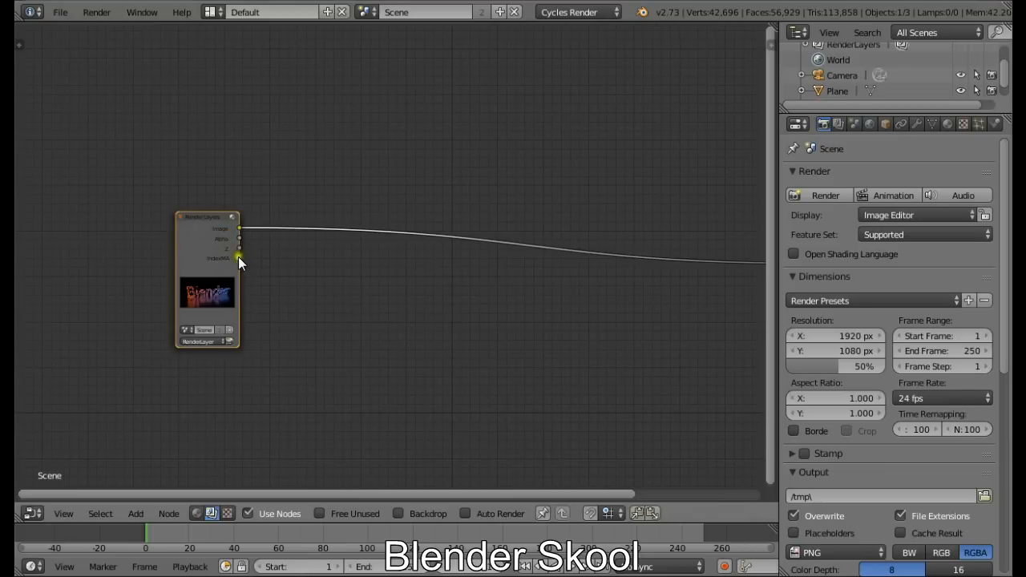
pyautogui.moveTo(291, 271); pyautogui.dragTo(232, 271, button='middle')
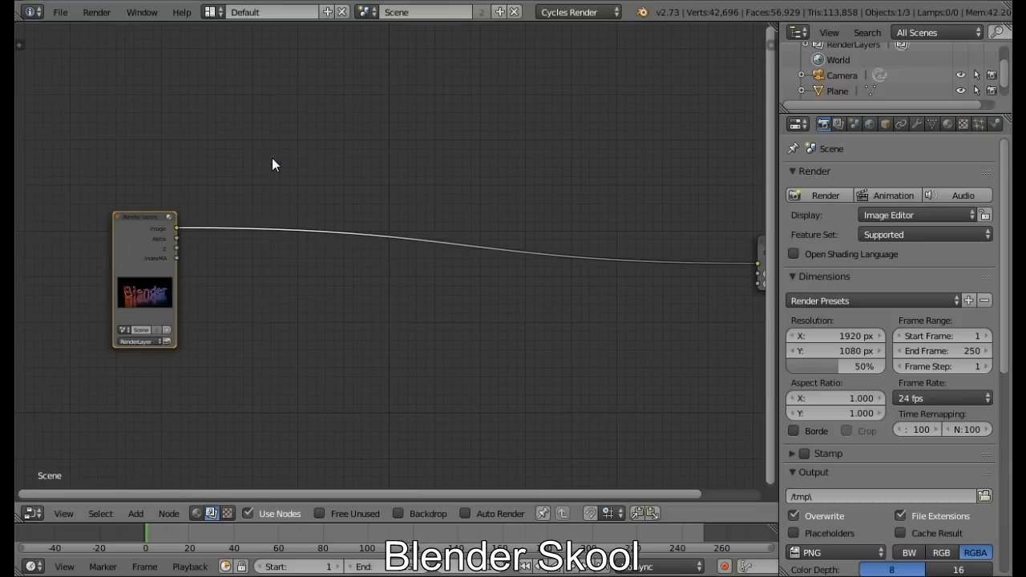
# Add an ID Mask node beside Render Layers and connect the IndexMA output to its ID value input
pyautogui.hotkey('shift', 'a')
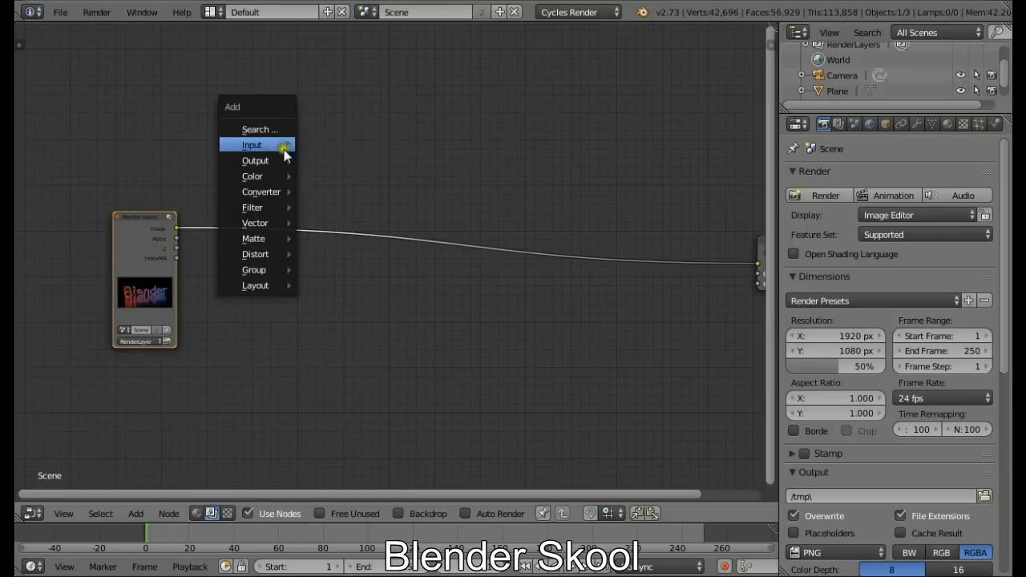
pyautogui.moveTo(284, 171)
pyautogui.click(285, 149)
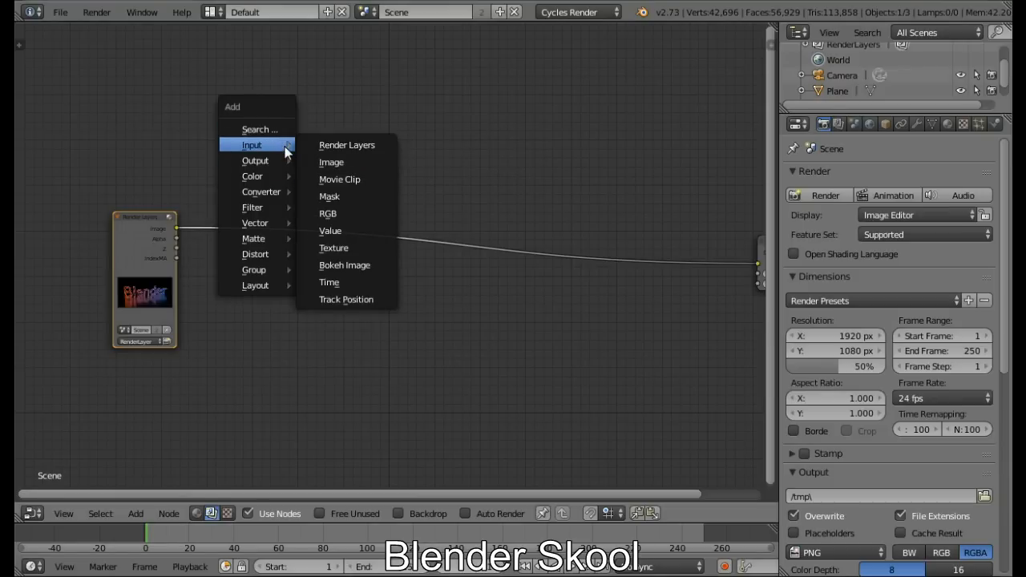
pyautogui.click(255, 165)
pyautogui.moveTo(259, 180)
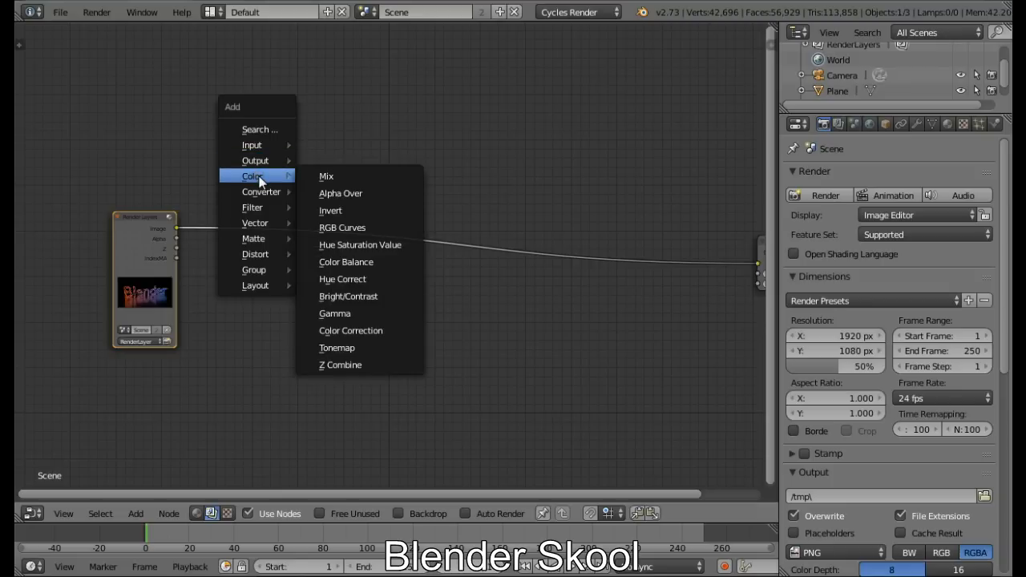
pyautogui.click(271, 191)
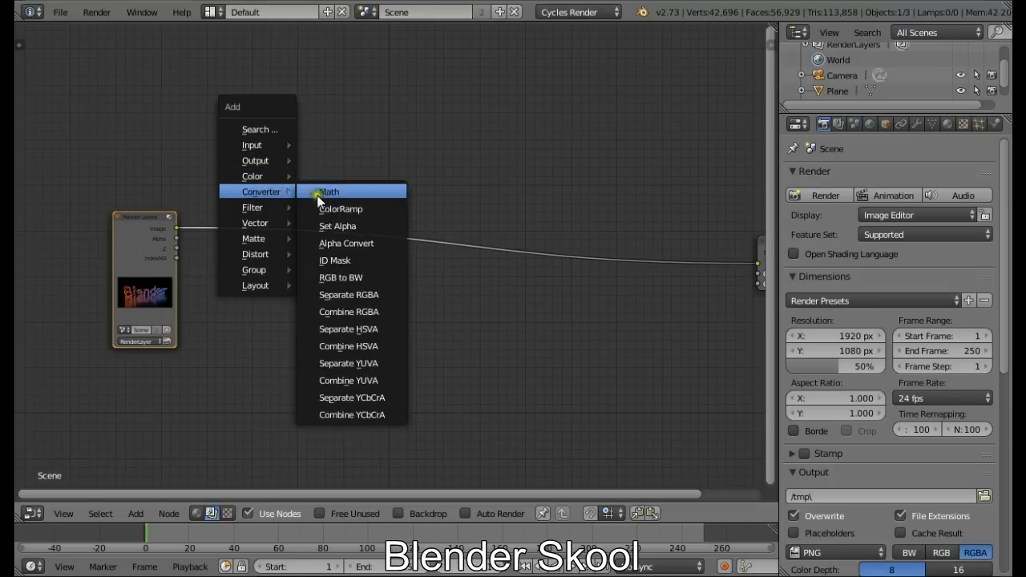
pyautogui.click(333, 262)
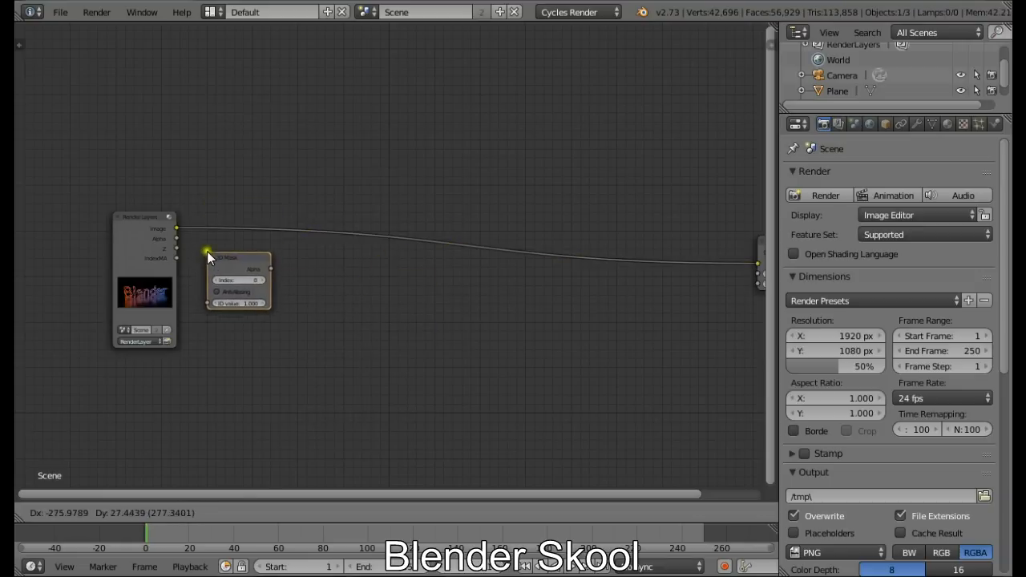
pyautogui.click(207, 255)
pyautogui.moveTo(176, 257); pyautogui.dragTo(207, 302)
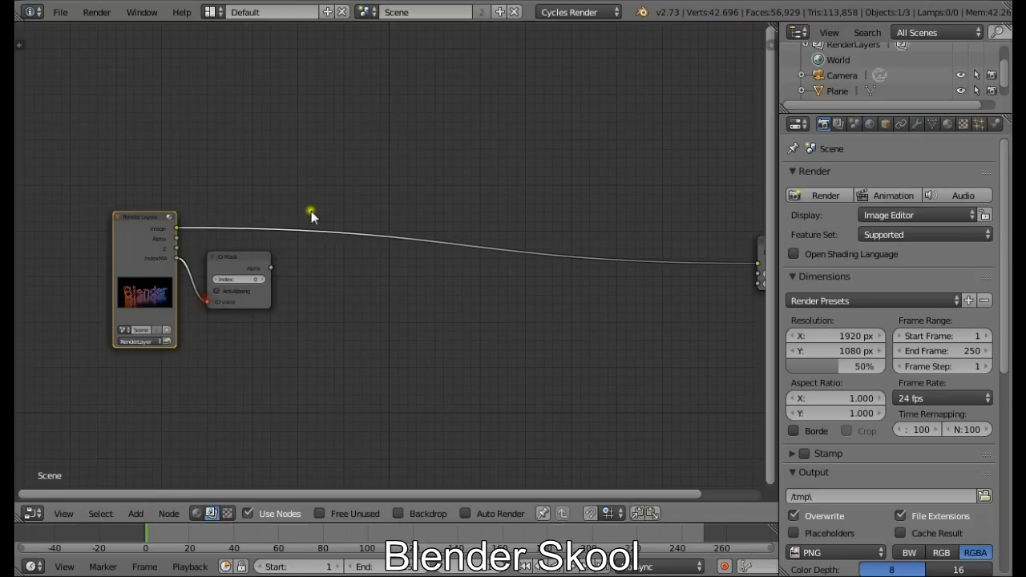
# Set the ID Mask index to 1 and preview its alpha on the backdrop through a Viewer node
pyautogui.click(262, 279)
pyautogui.moveTo(286, 291); pyautogui.dragTo(259, 288, button='middle')
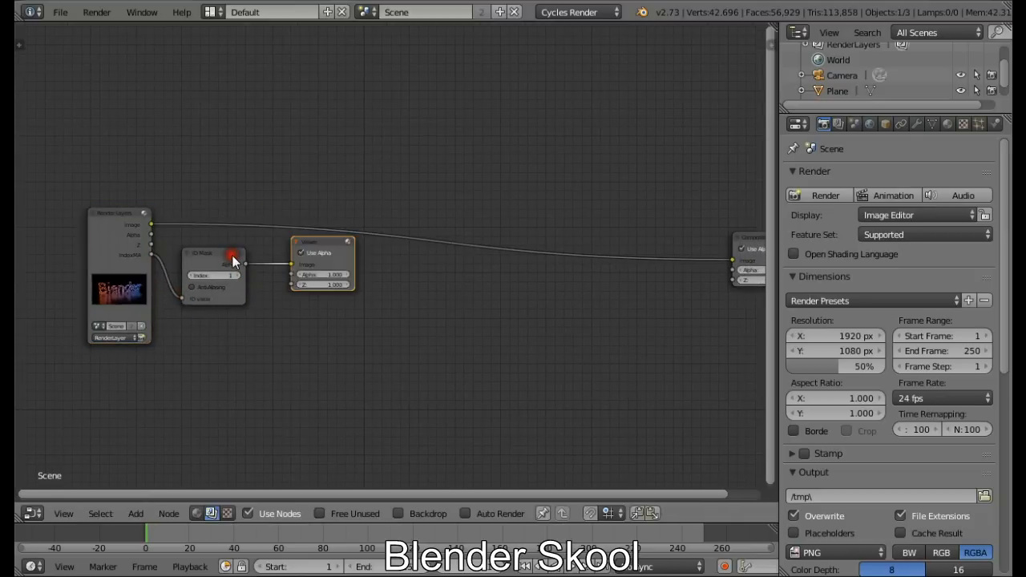
pyautogui.click(399, 513)
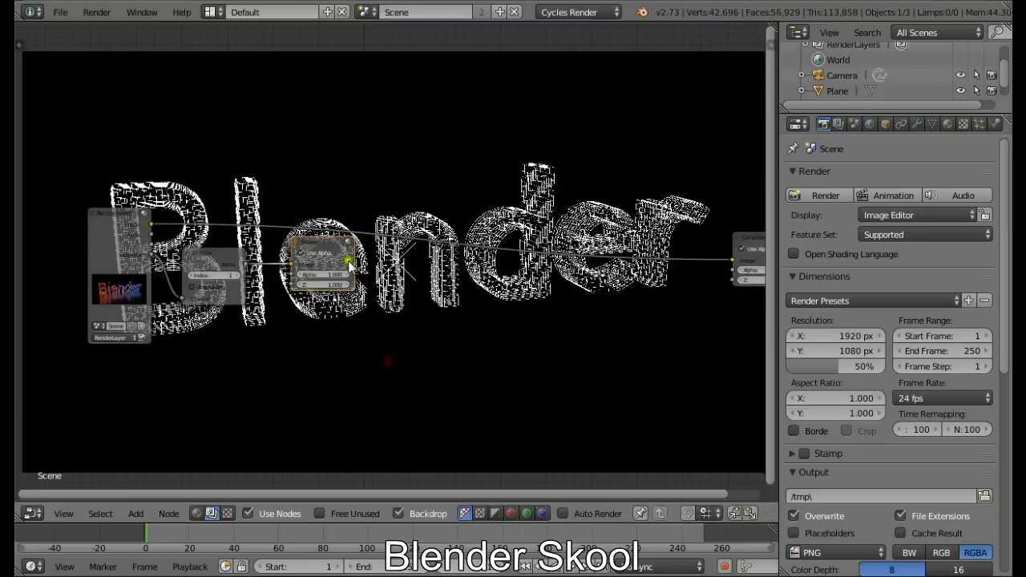
# Place the Viewer node just below the Composite node and hide the backdrop
pyautogui.moveTo(351, 255); pyautogui.dragTo(774, 327)
pyautogui.moveTo(483, 198); pyautogui.dragTo(464, 218, button='middle')
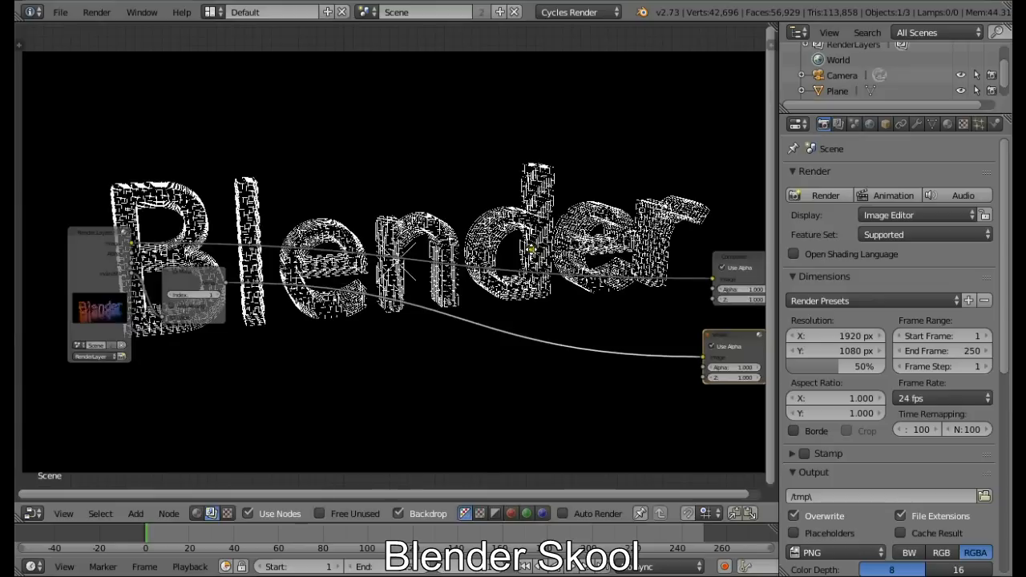
pyautogui.click(401, 509)
pyautogui.moveTo(291, 299); pyautogui.dragTo(304, 303, button='middle')
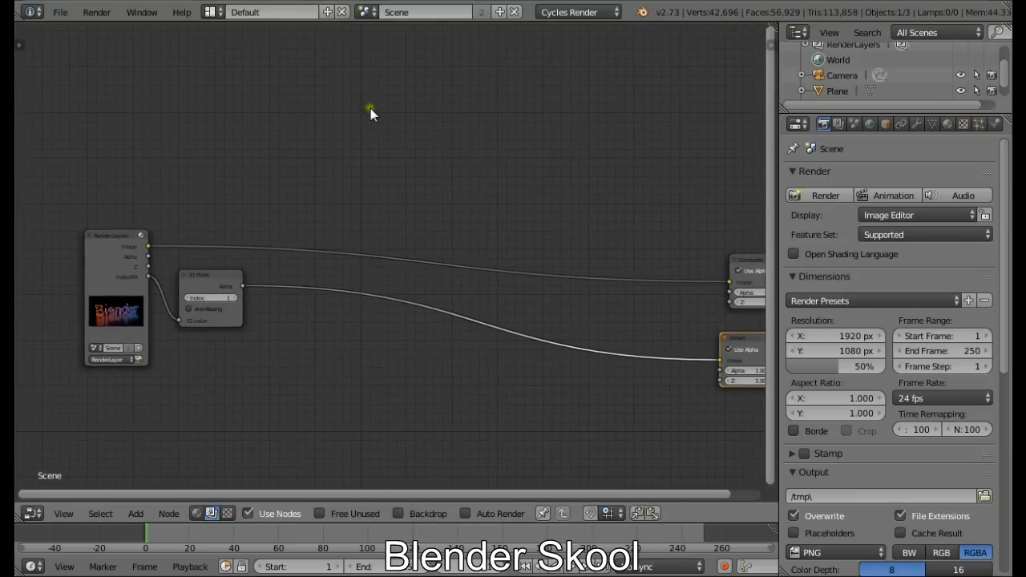
# Insert a Mix node after the ID Mask, with the mask alpha driving Fac and the rendered image feeding the second image input
pyautogui.hotkey('shift', 'a')
pyautogui.moveTo(356, 93)
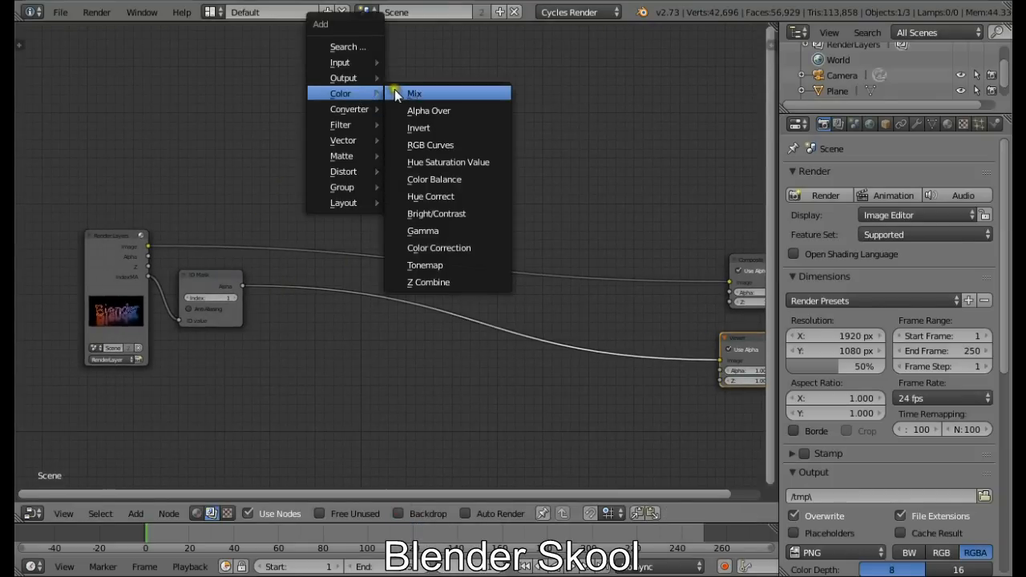
pyautogui.click(396, 94)
pyautogui.click(318, 271)
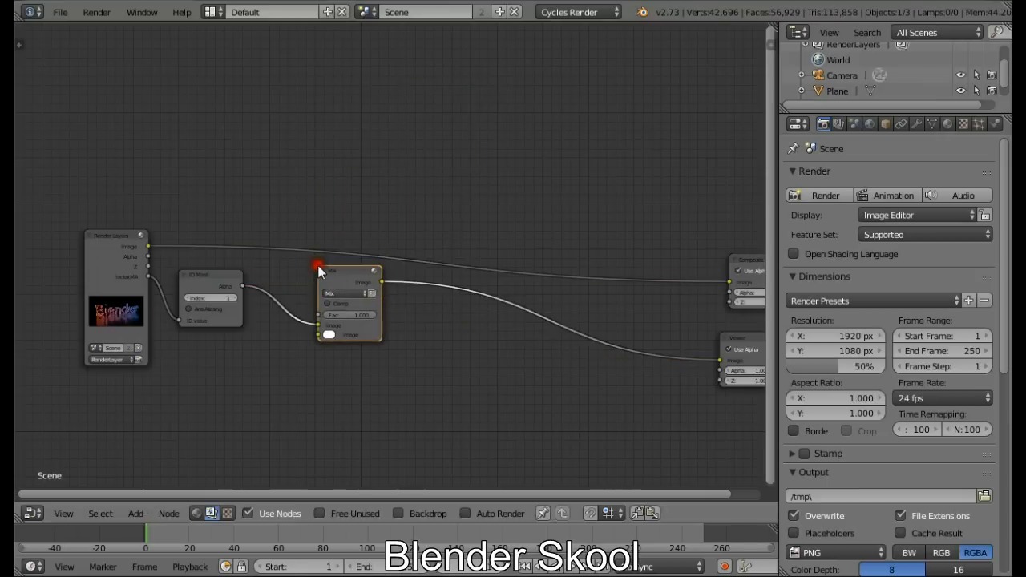
pyautogui.moveTo(318, 326)
pyautogui.mouseDown()
pyautogui.moveTo(296, 300)
pyautogui.moveTo(294, 325)
pyautogui.moveTo(318, 315)
pyautogui.mouseUp()
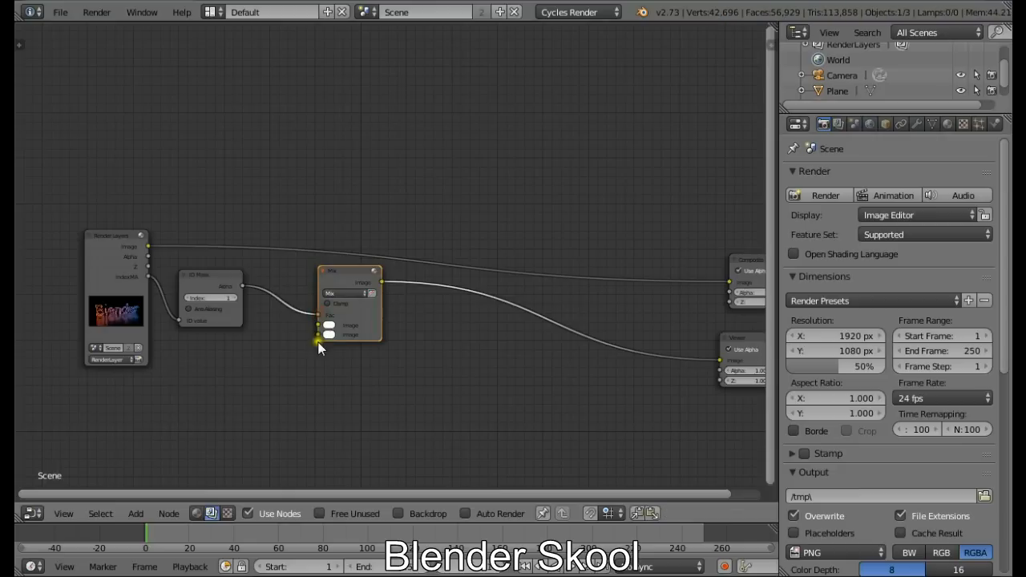
pyautogui.moveTo(149, 246); pyautogui.dragTo(319, 334)
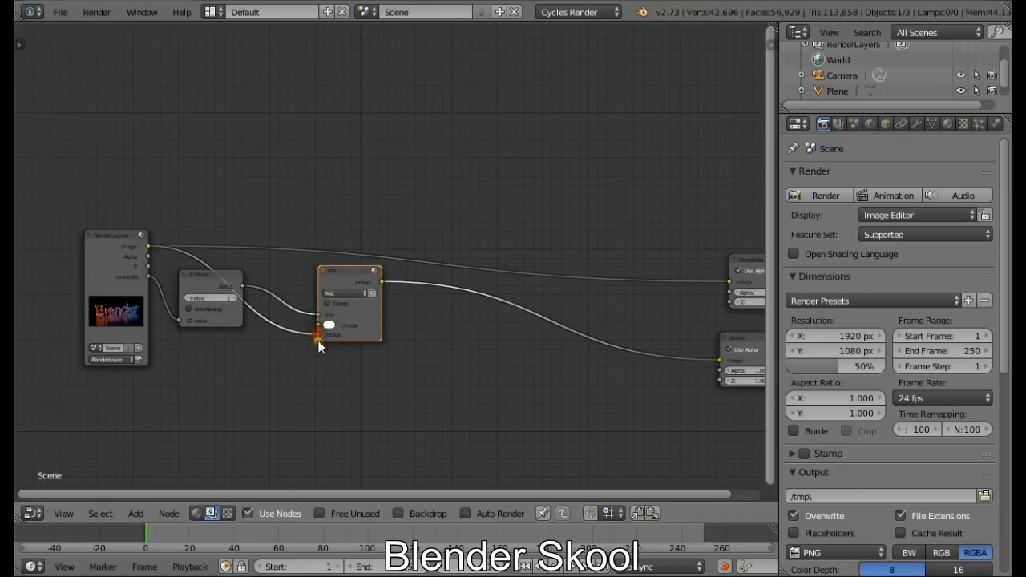
# Show the backdrop and set the Mix node's first image colour to black
pyautogui.click(399, 514)
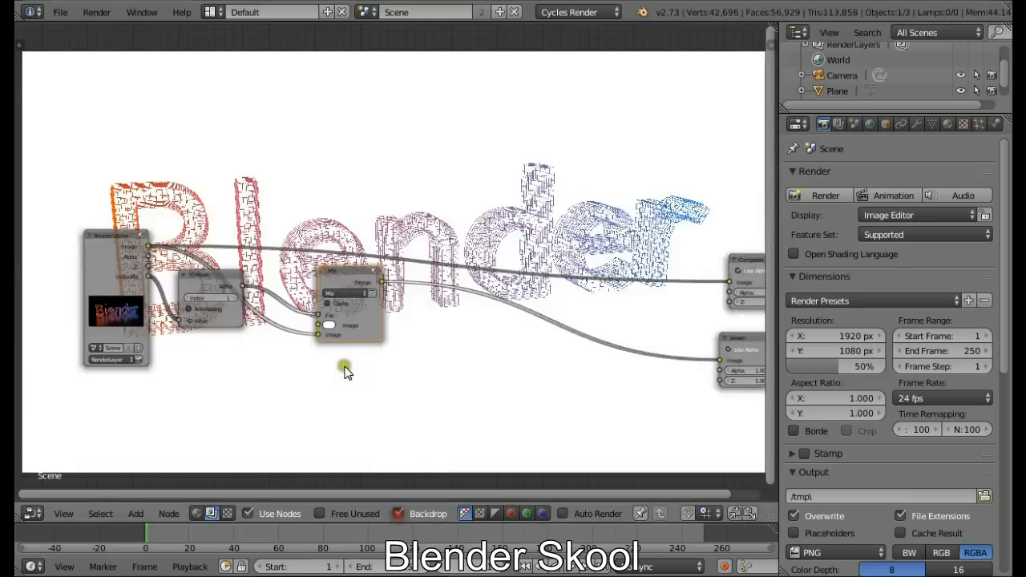
pyautogui.click(328, 324)
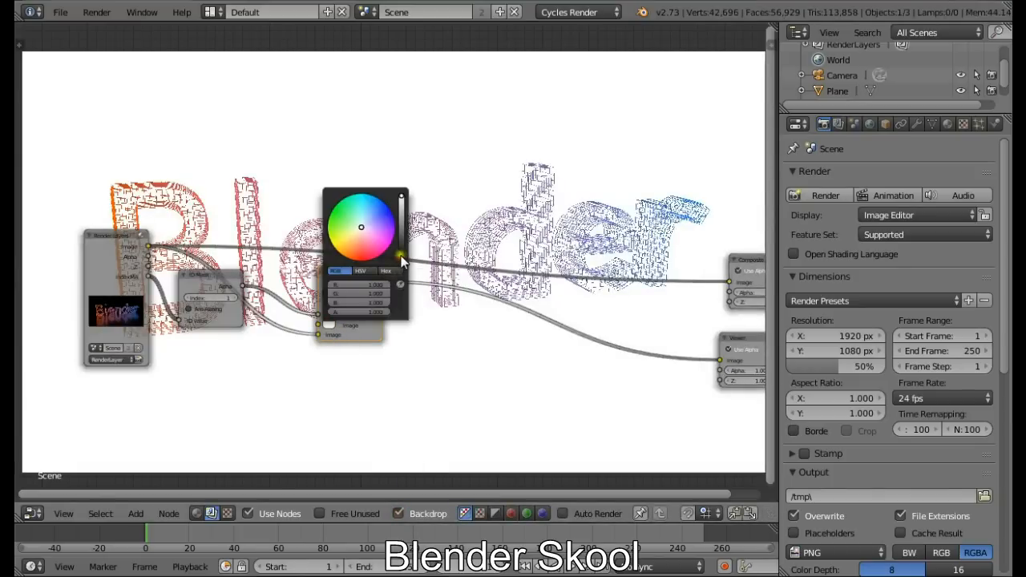
pyautogui.click(401, 256)
pyautogui.moveTo(316, 275); pyautogui.dragTo(236, 395, button='middle')
pyautogui.moveTo(391, 302); pyautogui.dragTo(434, 271, button='middle')
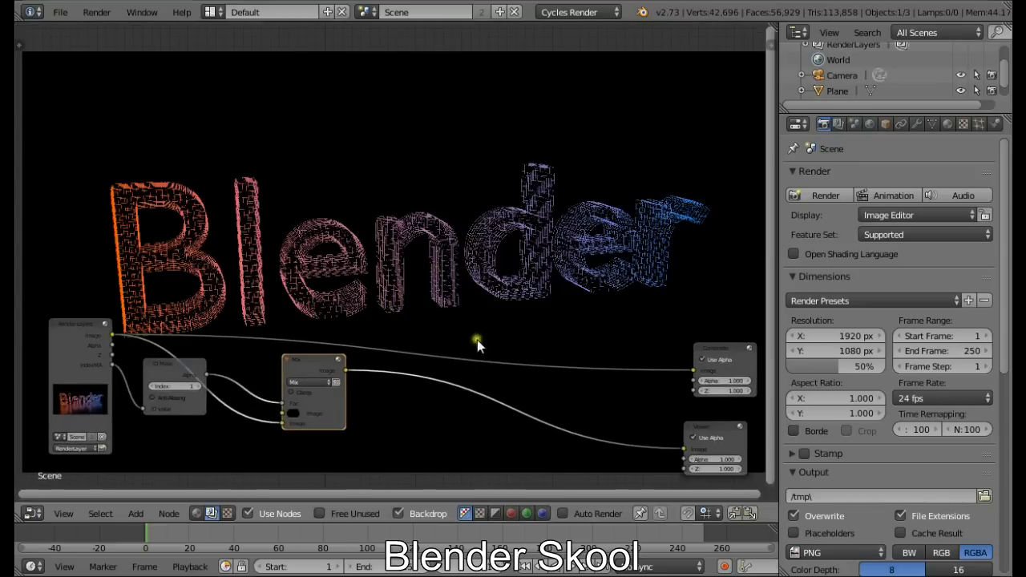
# Move the Mix node closer to the ID Mask node and hide the backdrop
pyautogui.moveTo(318, 362); pyautogui.dragTo(265, 374)
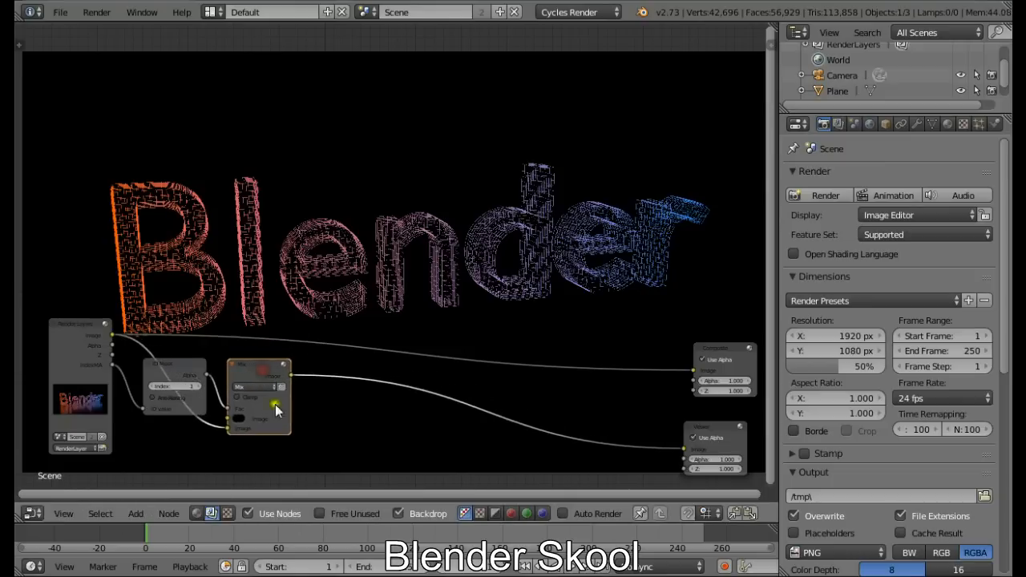
pyautogui.click(400, 514)
pyautogui.moveTo(238, 370); pyautogui.dragTo(229, 289, button='middle')
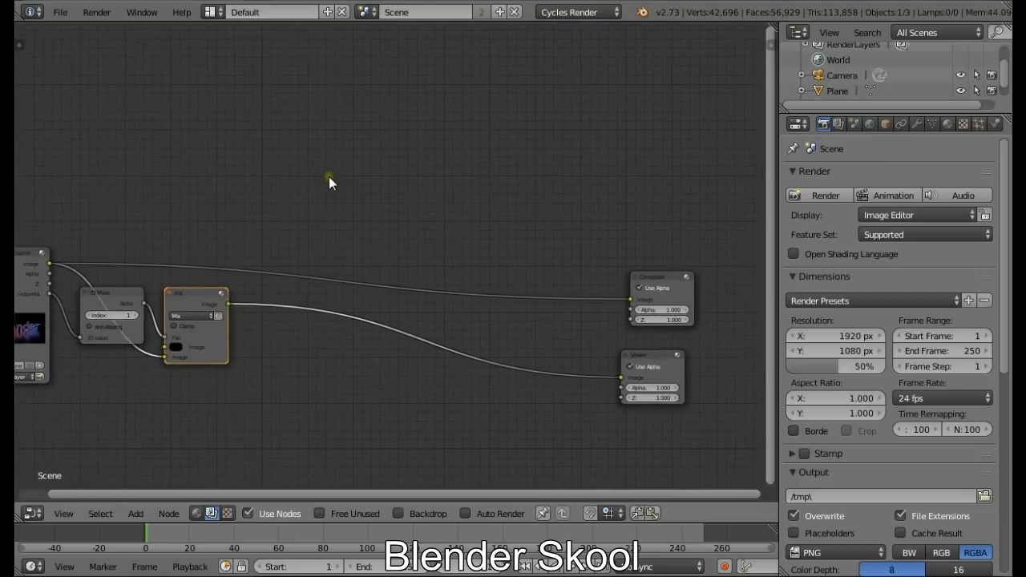
# Insert a Blur node between the Mix and Viewer nodes and place it above the connections
pyautogui.hotkey('shift', 'a')
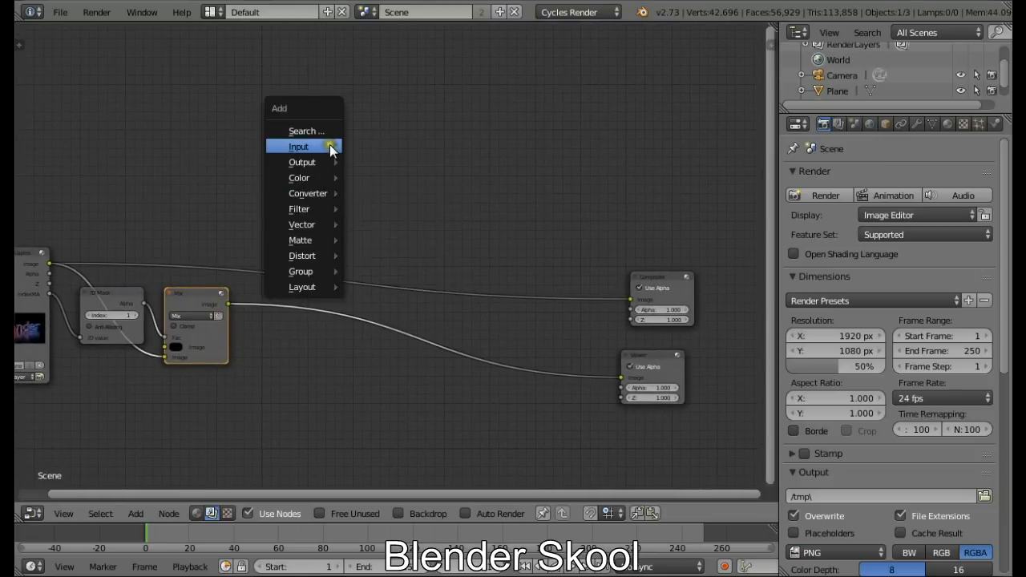
pyautogui.moveTo(311, 209)
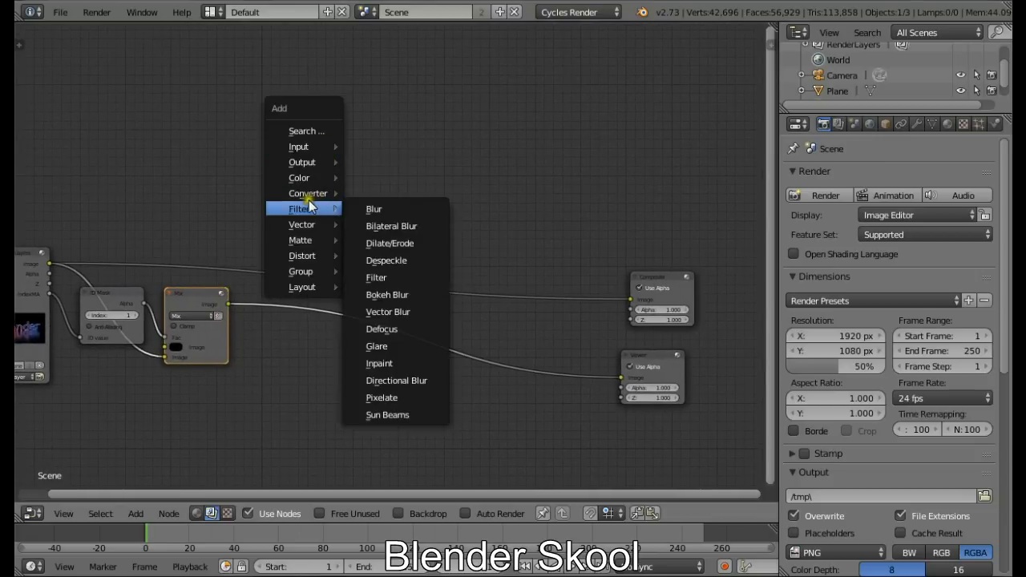
pyautogui.click(392, 208)
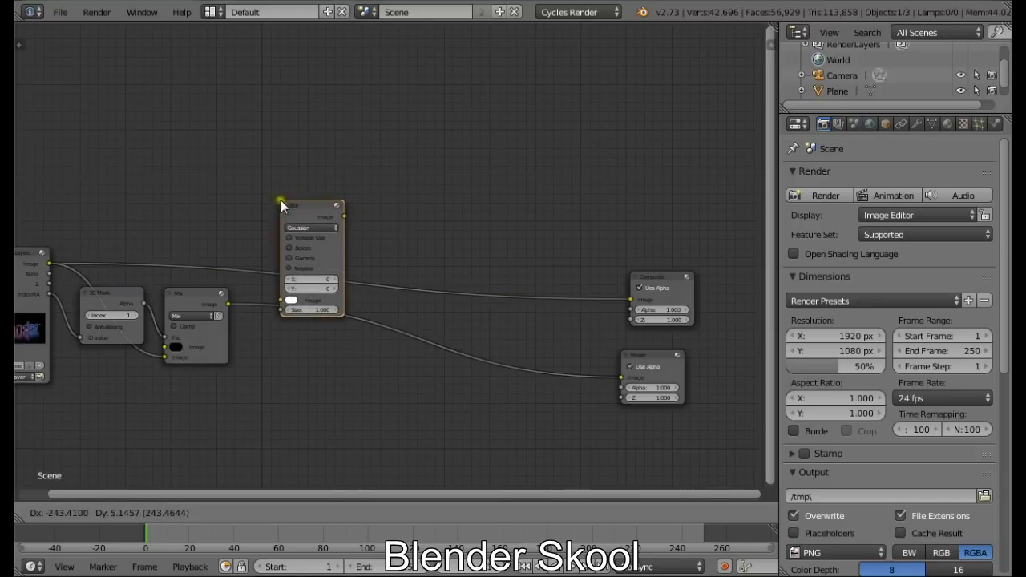
pyautogui.click(294, 299)
pyautogui.moveTo(312, 308); pyautogui.dragTo(286, 170)
# Change the Blur node's filter type to Fast Gaussian and set its X and Y size to 20
pyautogui.click(291, 191)
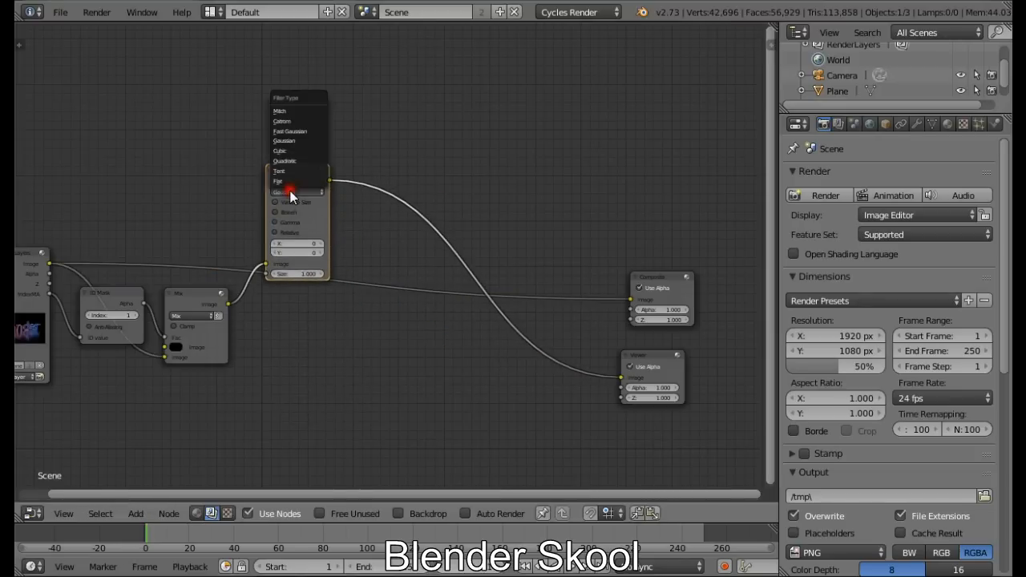
pyautogui.click(298, 132)
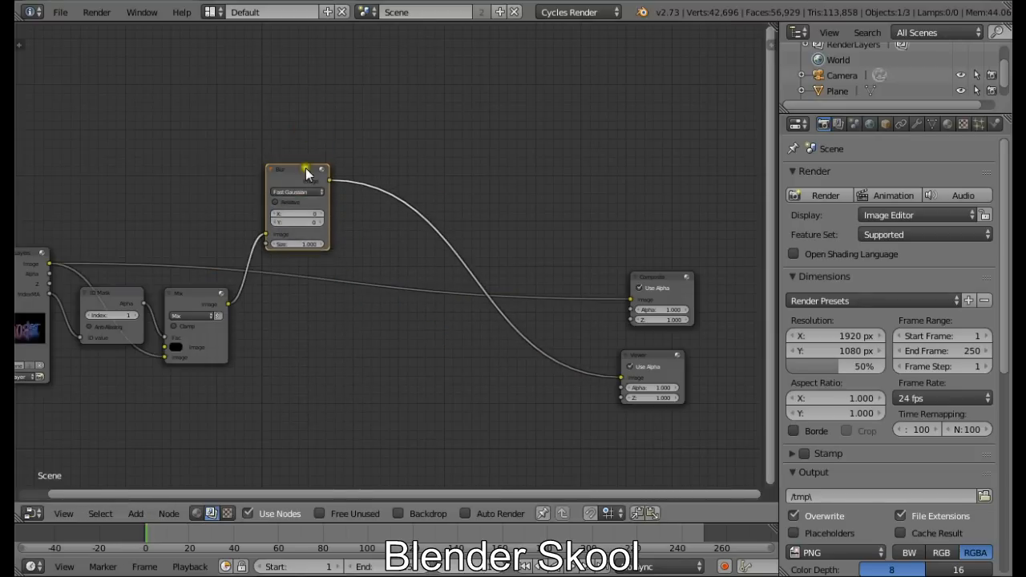
pyautogui.click(291, 213)
pyautogui.press('Tab')
pyautogui.write('20')
pyautogui.press('Return')
# Duplicate the Blur node below the original and feed the copy from the Mix node's image output
pyautogui.hotkey('shift', 'd')
pyautogui.click(302, 304)
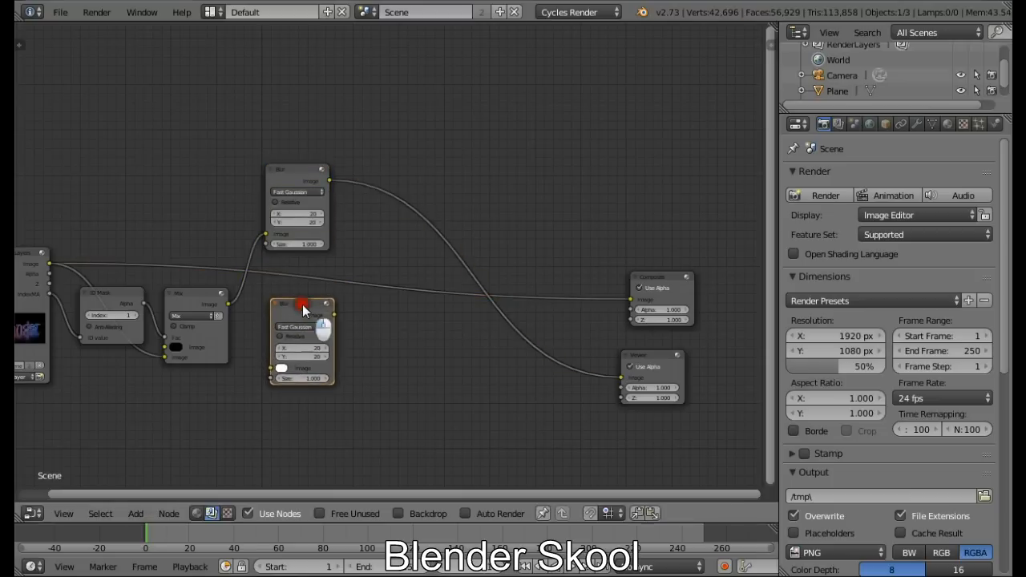
pyautogui.moveTo(229, 304); pyautogui.dragTo(271, 368)
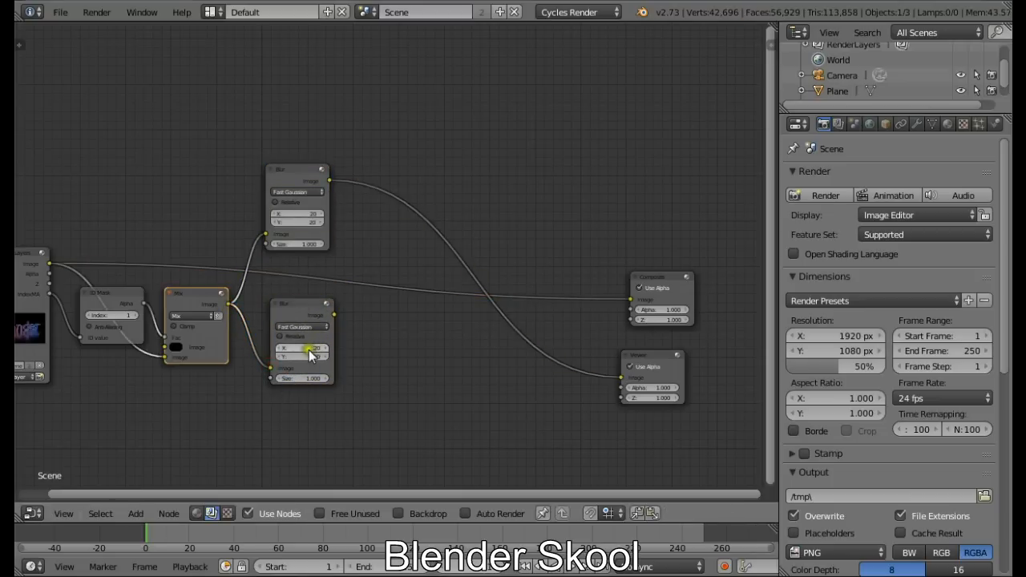
# Set the duplicated Blur node's X and Y size to 10
pyautogui.click(306, 349)
pyautogui.write('10')
pyautogui.press('Tab')
pyautogui.write('10')
pyautogui.press('Return')
# Add a Mix node after the upper Blur node and connect the lower Blur node's output to its second image input
pyautogui.click(305, 167)
pyautogui.click(305, 314)
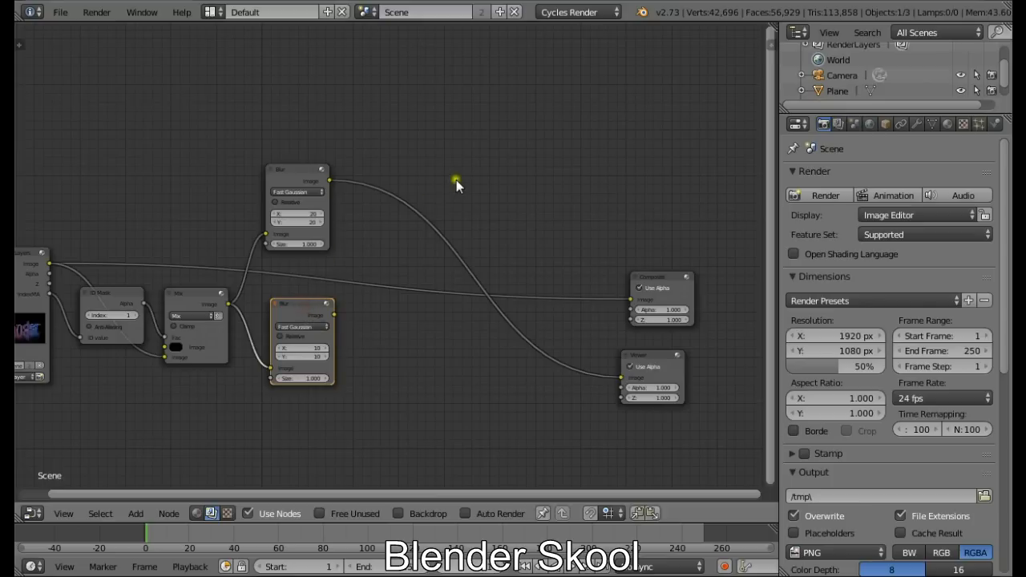
pyautogui.hotkey('shift', 'a')
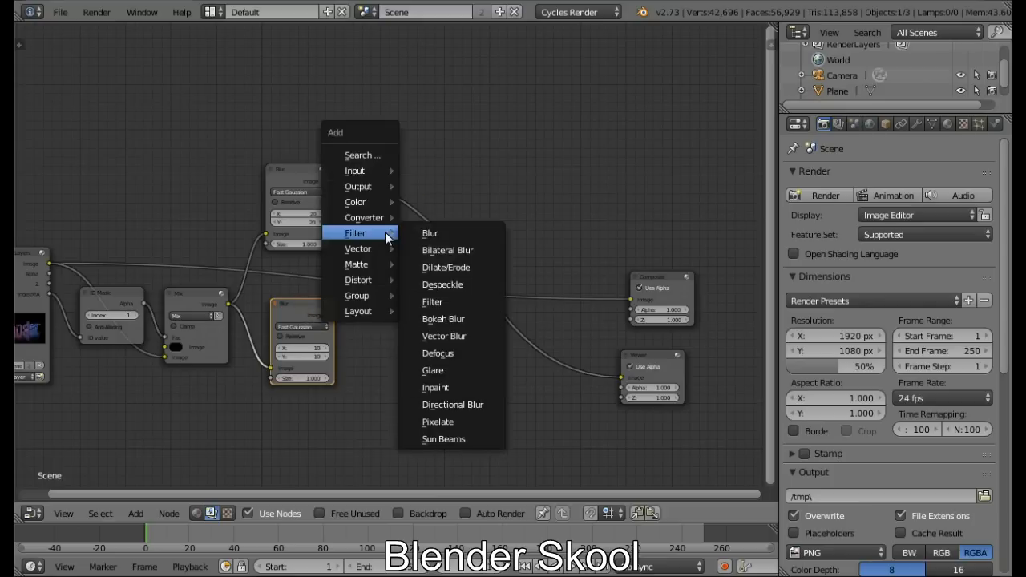
pyautogui.moveTo(376, 203)
pyautogui.click(432, 201)
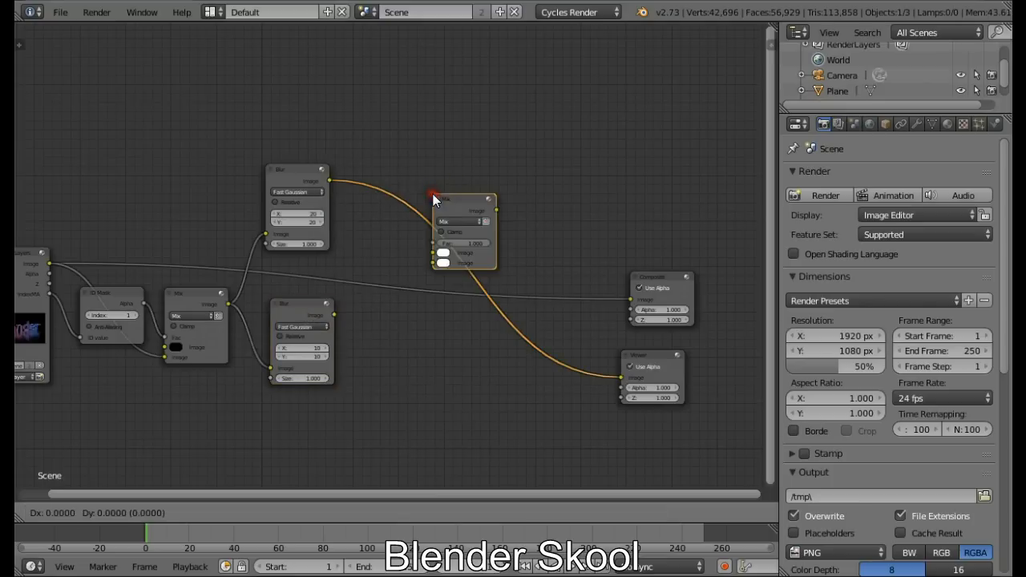
pyautogui.click(409, 182)
pyautogui.moveTo(334, 314); pyautogui.dragTo(405, 250)
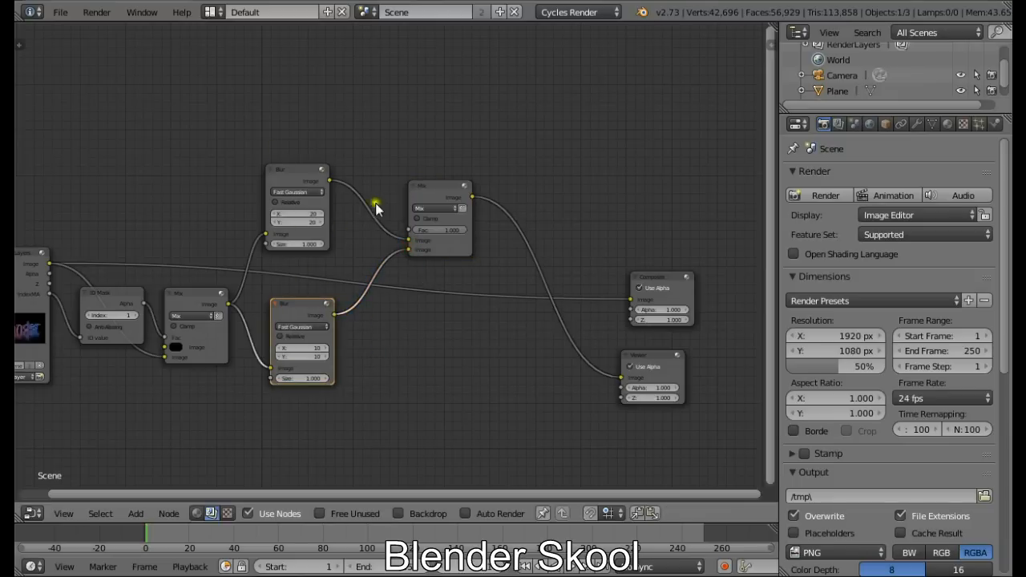
# Set the new Mix node's blend mode to Screen and enable the backdrop in the compositor
pyautogui.click(433, 208)
pyautogui.click(443, 159)
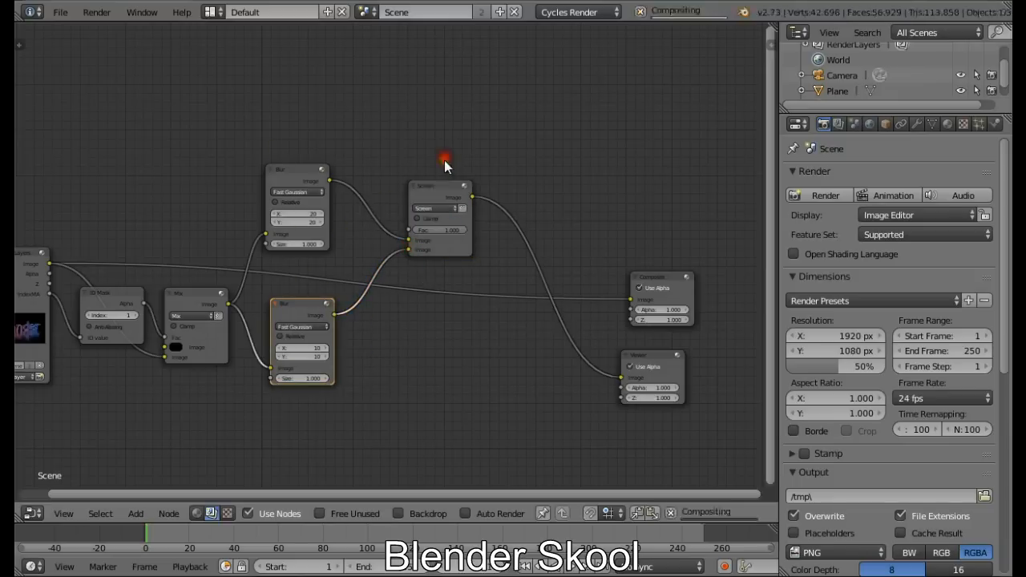
pyautogui.click(396, 512)
# Move the Viewer and Composite nodes farther from the Screen node to make room for another node
pyautogui.moveTo(461, 330); pyautogui.dragTo(376, 372, button='middle')
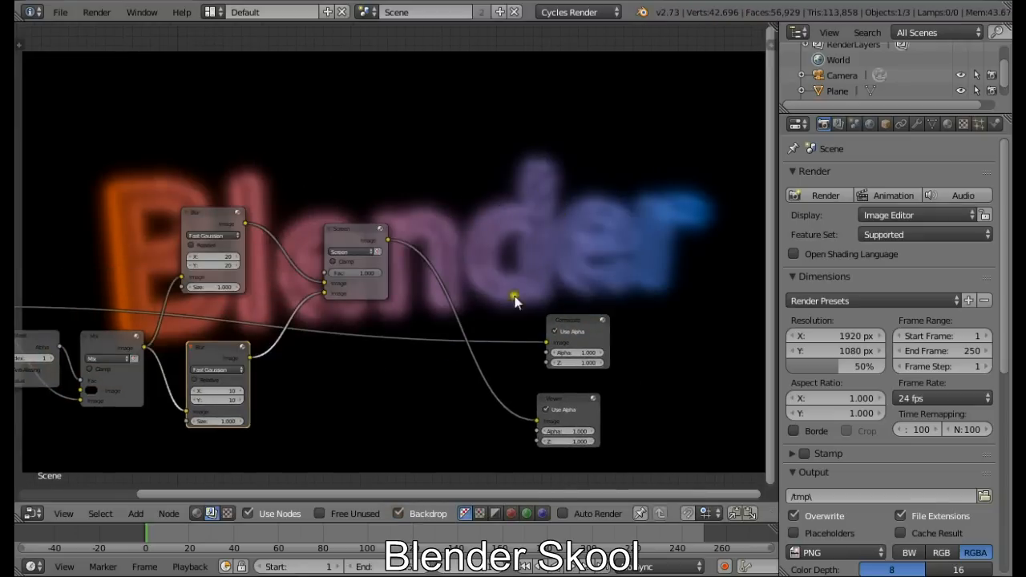
pyautogui.click(575, 400)
pyautogui.moveTo(674, 399); pyautogui.dragTo(674, 400)
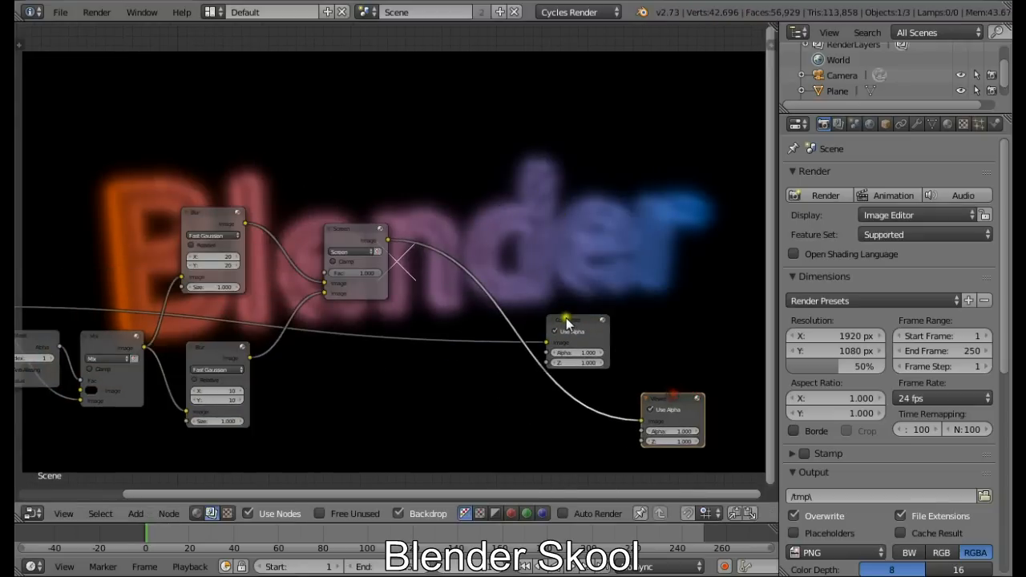
pyautogui.moveTo(569, 325); pyautogui.dragTo(667, 324)
# Preview the Render Layers image through the Viewer, and return the Viewer to the Screen node's blurred output
pyautogui.moveTo(412, 338); pyautogui.dragTo(660, 339, button='middle')
pyautogui.click(180, 316)
pyautogui.keyDown('ctrl'); pyautogui.keyDown('shift'); pyautogui.click(183, 307); pyautogui.keyUp('shift'); pyautogui.keyUp('ctrl')
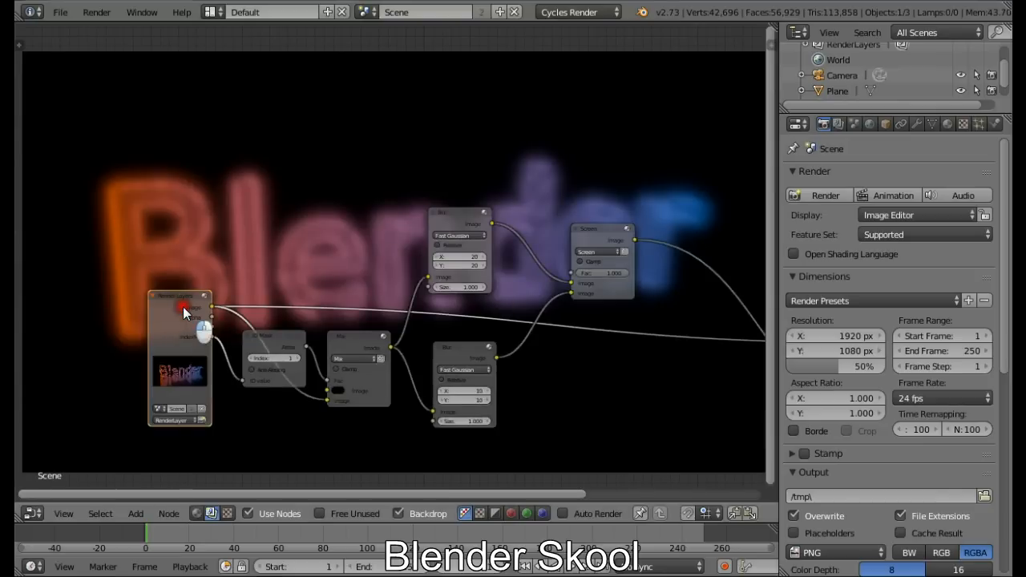
pyautogui.moveTo(318, 261); pyautogui.dragTo(203, 278, button='middle')
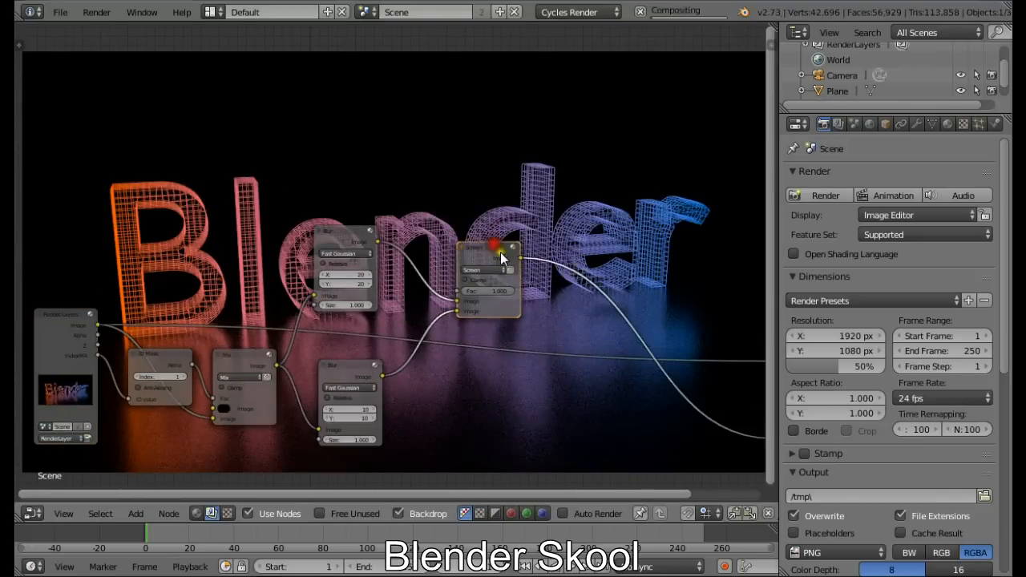
pyautogui.keyDown('ctrl'); pyautogui.keyDown('shift'); pyautogui.click(492, 255); pyautogui.keyUp('shift'); pyautogui.keyUp('ctrl')
pyautogui.moveTo(534, 269); pyautogui.dragTo(443, 269, button='middle')
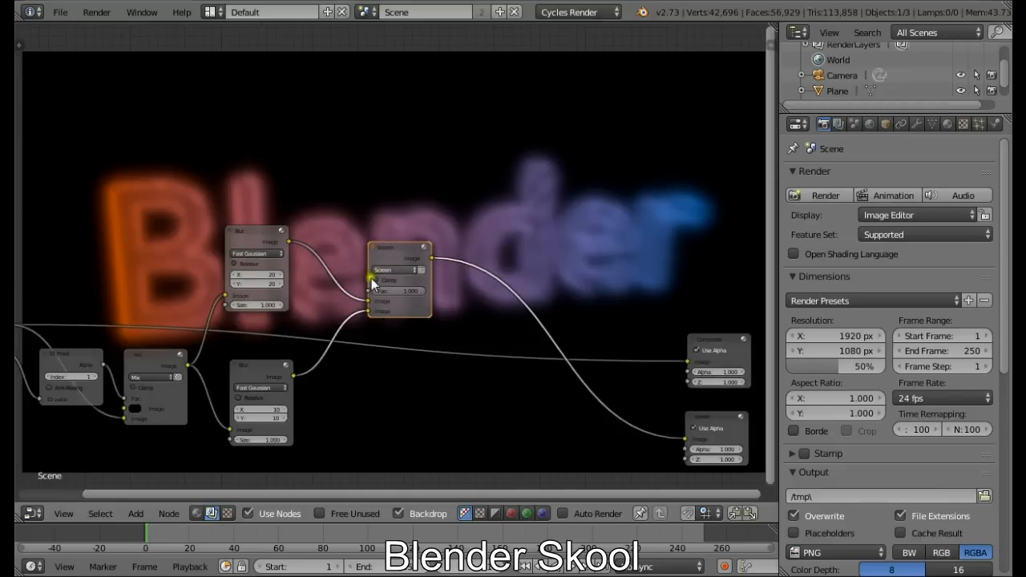
# Duplicate the Screen node onto the connection before the Viewer and feed the Render Layers image into its second image input
pyautogui.hotkey('shift', 'd')
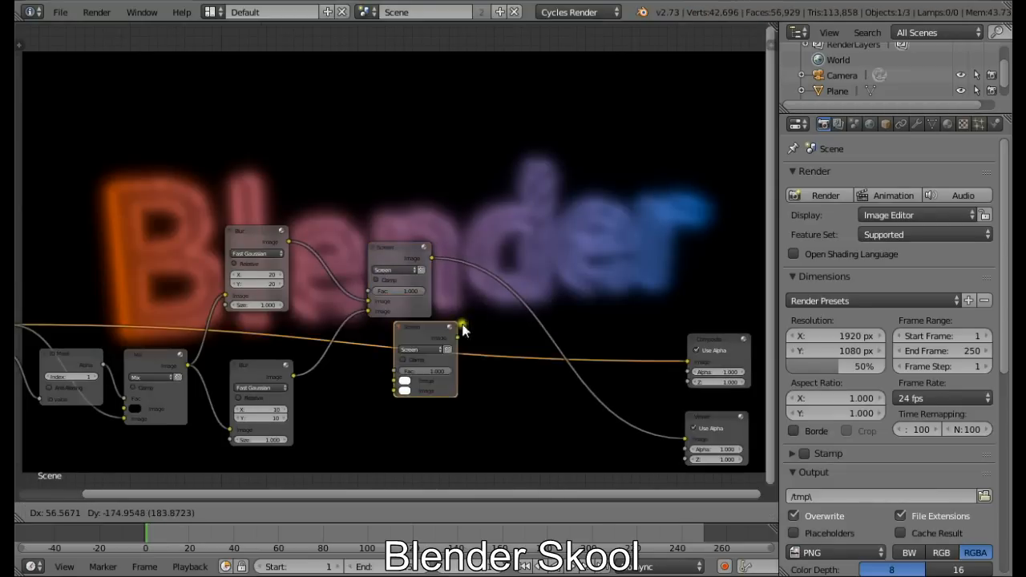
pyautogui.click(511, 259)
pyautogui.moveTo(338, 352); pyautogui.dragTo(484, 342, button='middle')
pyautogui.moveTo(153, 313); pyautogui.dragTo(631, 312)
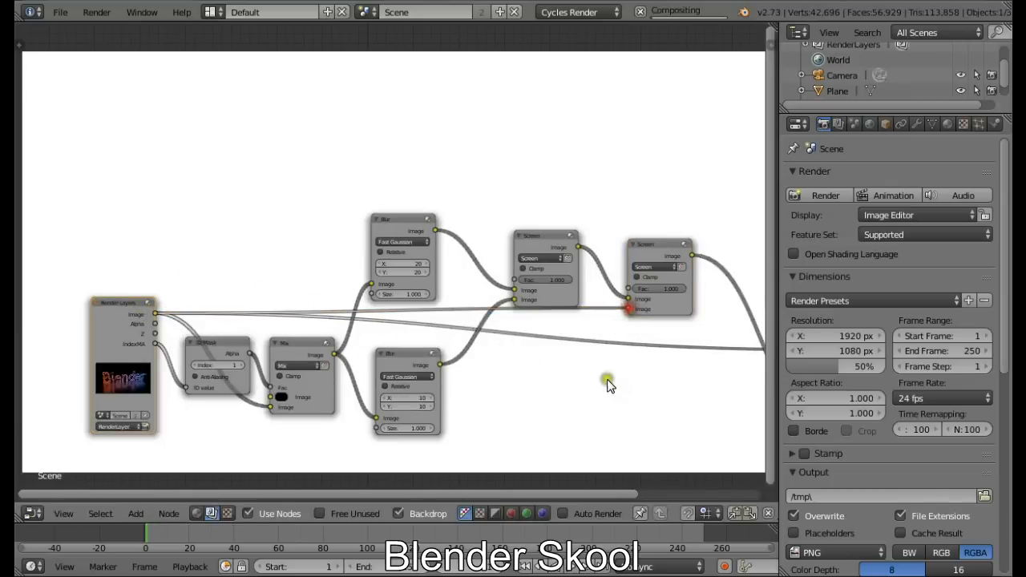
pyautogui.moveTo(493, 387); pyautogui.dragTo(385, 404, button='middle')
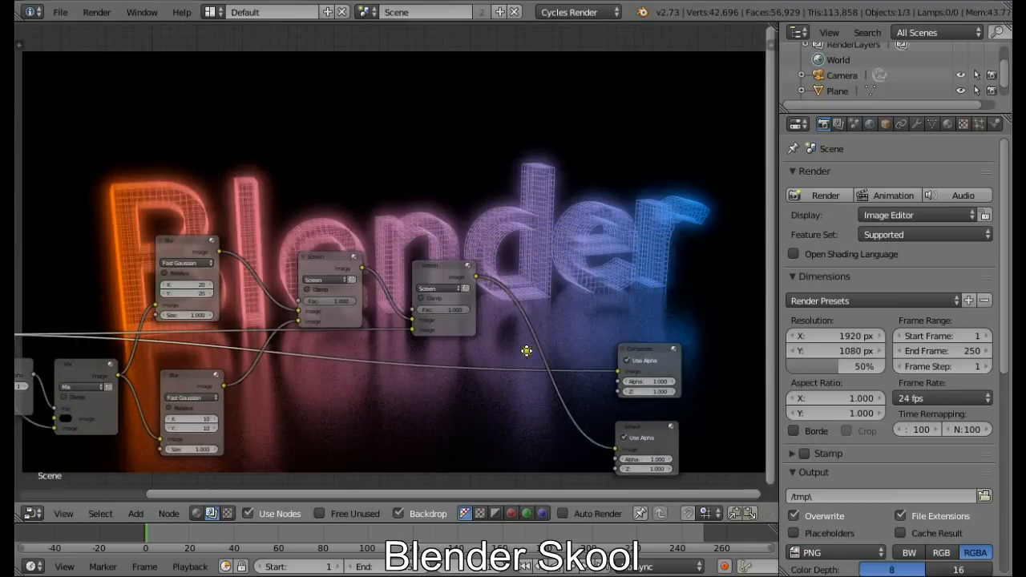
# Swap the second Screen node's image inputs, set its factor to 0.5, and shift the node slightly
pyautogui.moveTo(525, 348); pyautogui.dragTo(473, 373, button='middle')
pyautogui.moveTo(385, 339); pyautogui.dragTo(357, 342)
pyautogui.click(378, 340)
pyautogui.press('BackSpace')
pyautogui.write('0.5')
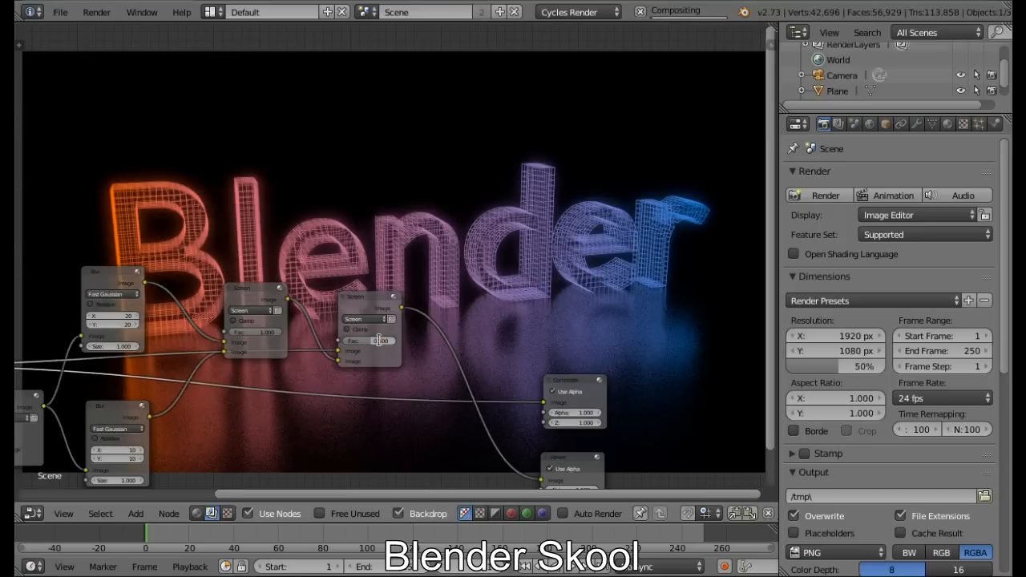
pyautogui.press('Return')
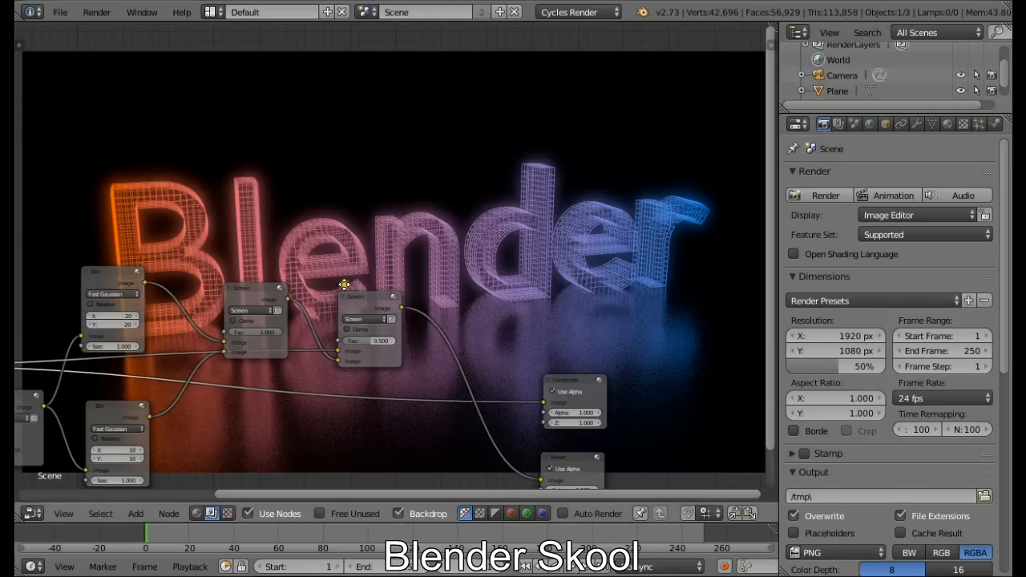
pyautogui.moveTo(344, 285); pyautogui.dragTo(348, 396, button='middle')
pyautogui.moveTo(340, 316); pyautogui.dragTo(321, 213, button='middle')
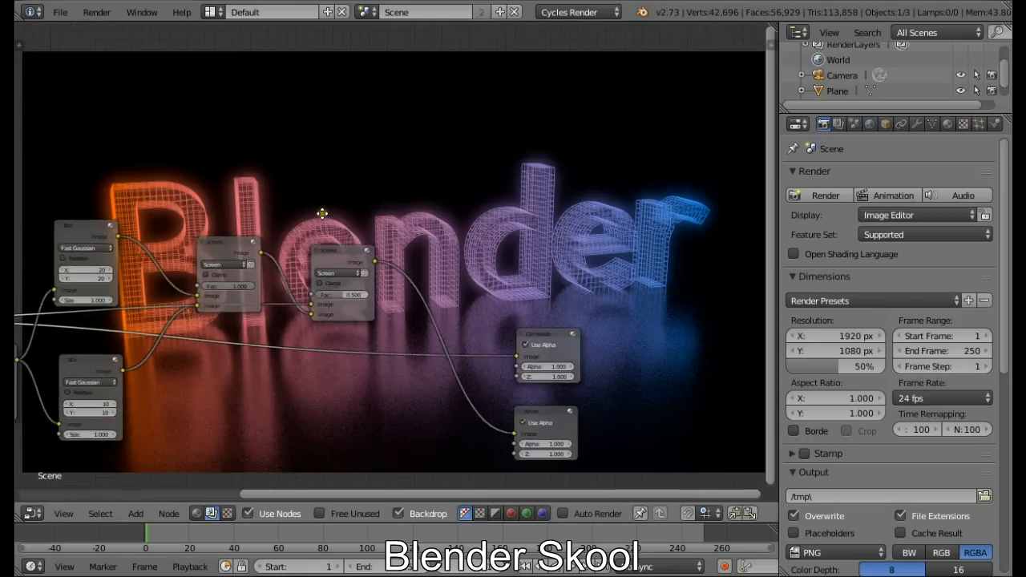
pyautogui.moveTo(326, 249); pyautogui.dragTo(329, 261)
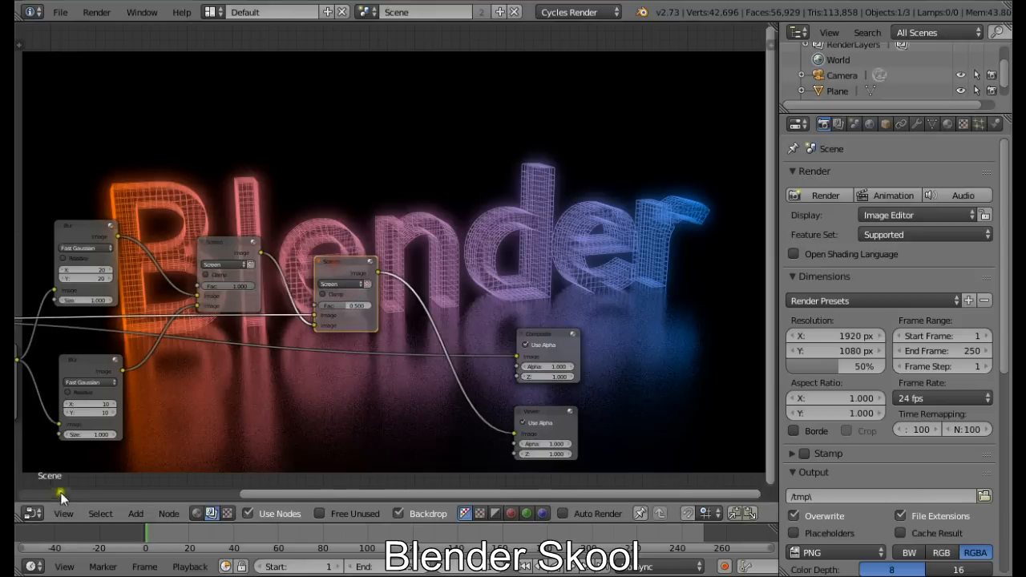
# Change the node editor area to the UV/Image Editor and examine the uncomposited render result
pyautogui.click(33, 513)
pyautogui.click(55, 391)
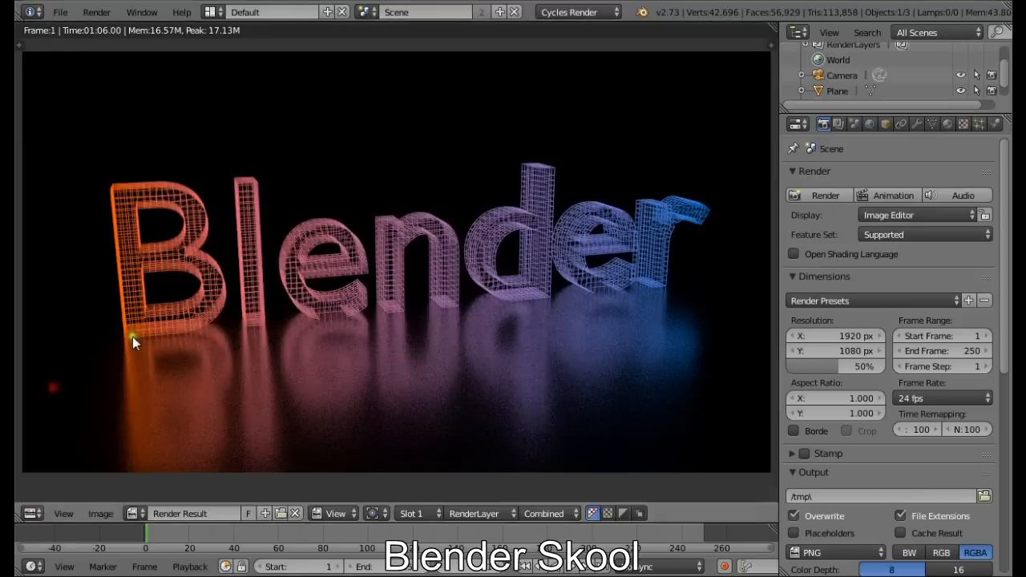
pyautogui.scroll(2, 270, 392)
pyautogui.scroll(-1, 270, 392)
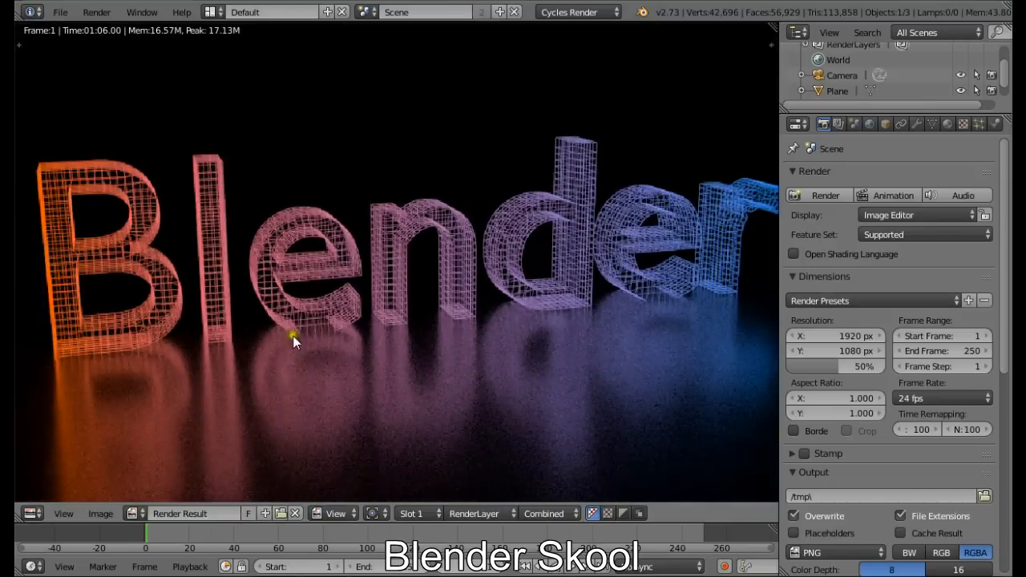
pyautogui.scroll(-2, 218, 428)
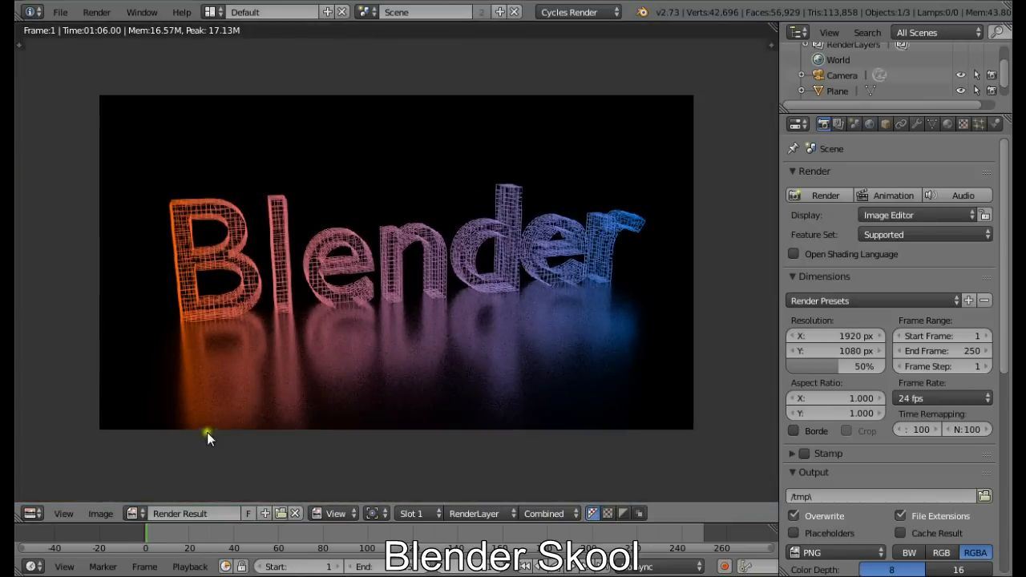
pyautogui.scroll(1, 332, 303)
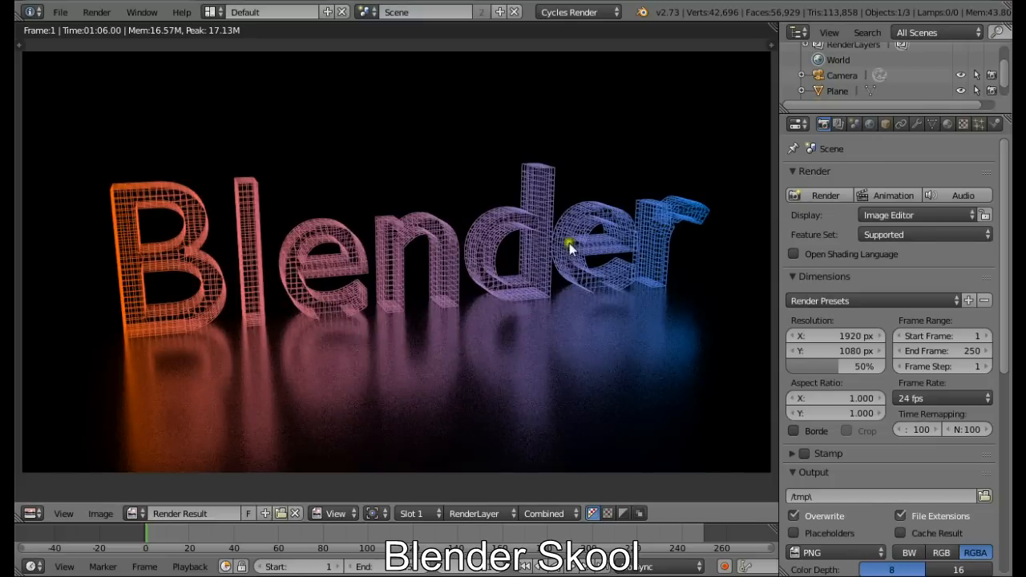
# Display the Viewer Node image in the image editor and save the file
pyautogui.click(134, 513)
pyautogui.click(184, 361)
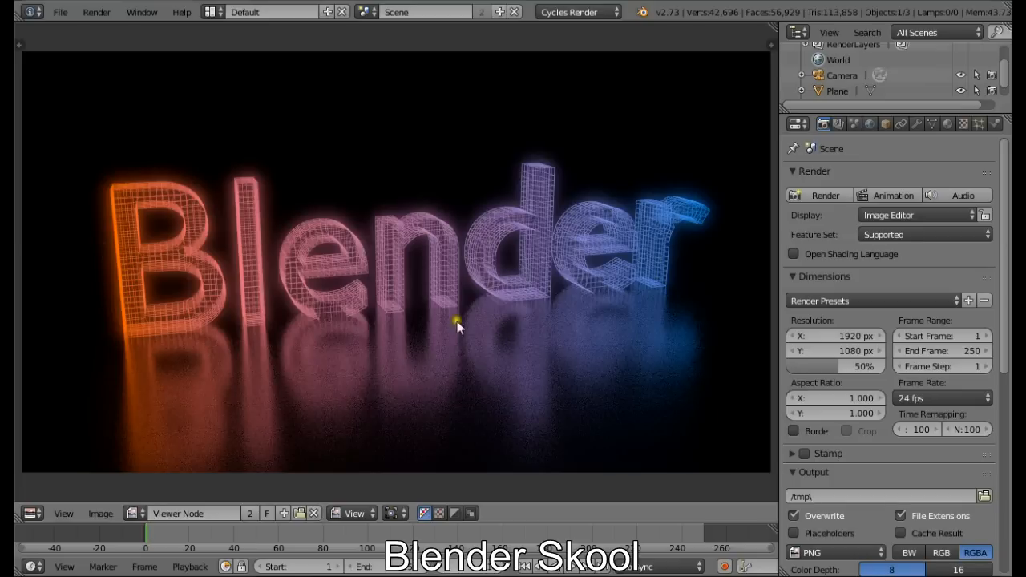
pyautogui.hotkey('ctrl', 's')
pyautogui.click(247, 280)
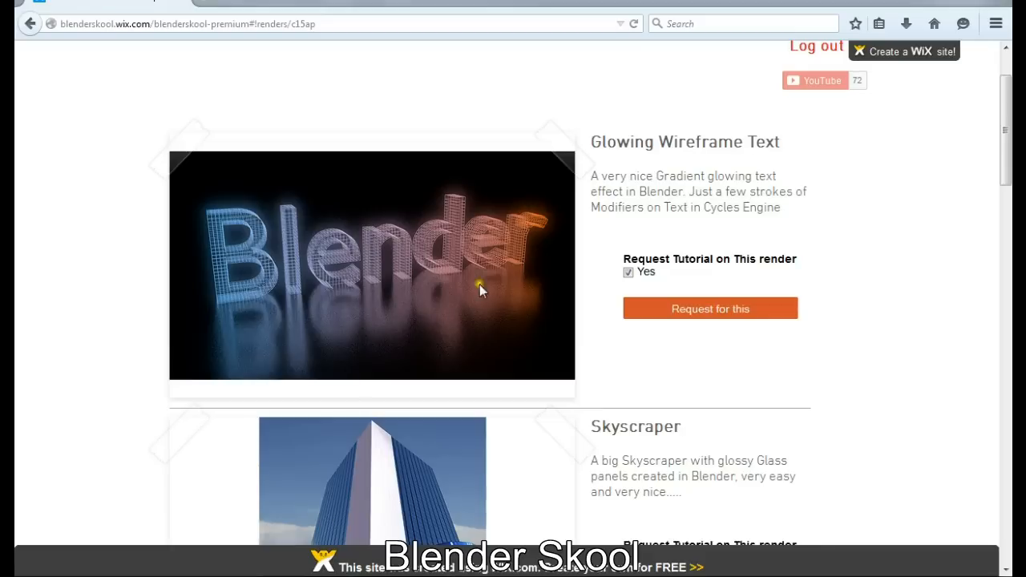
# Browse the renders gallery on the Blender Skool website in the web browser
pyautogui.scroll(-4, 550, 255)
pyautogui.scroll(-6, 617, 360)
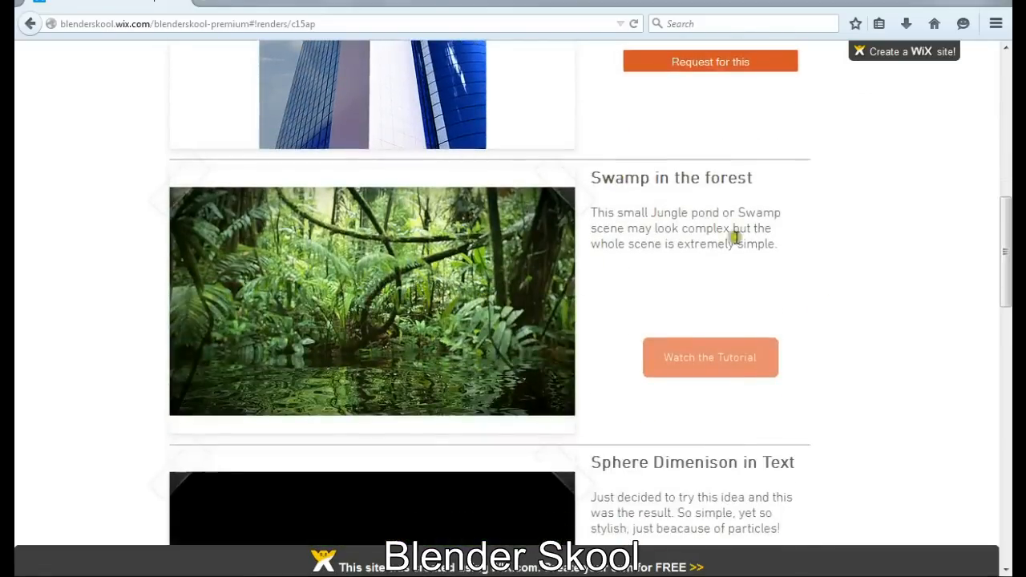
pyautogui.scroll(-3, 582, 258)
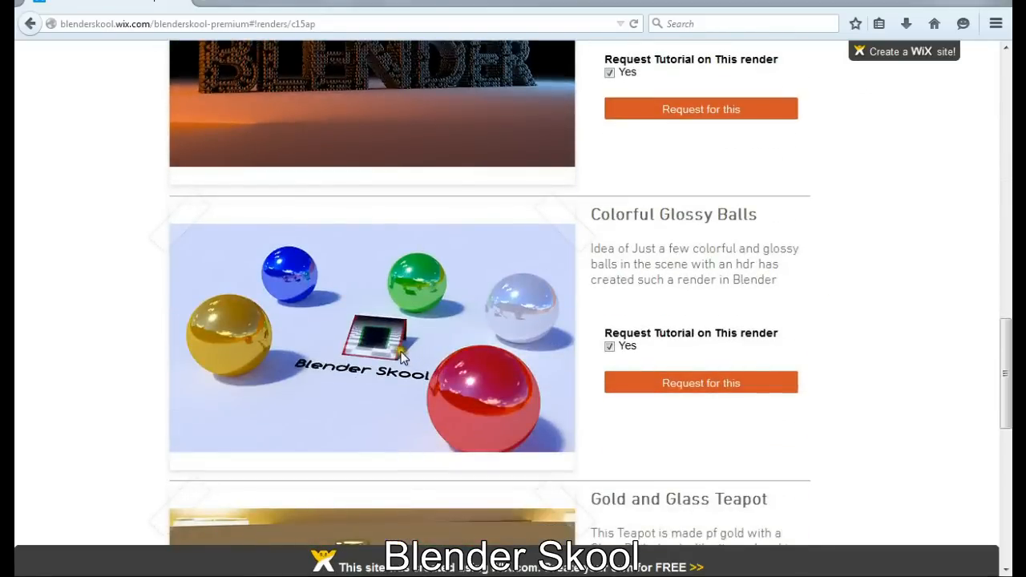